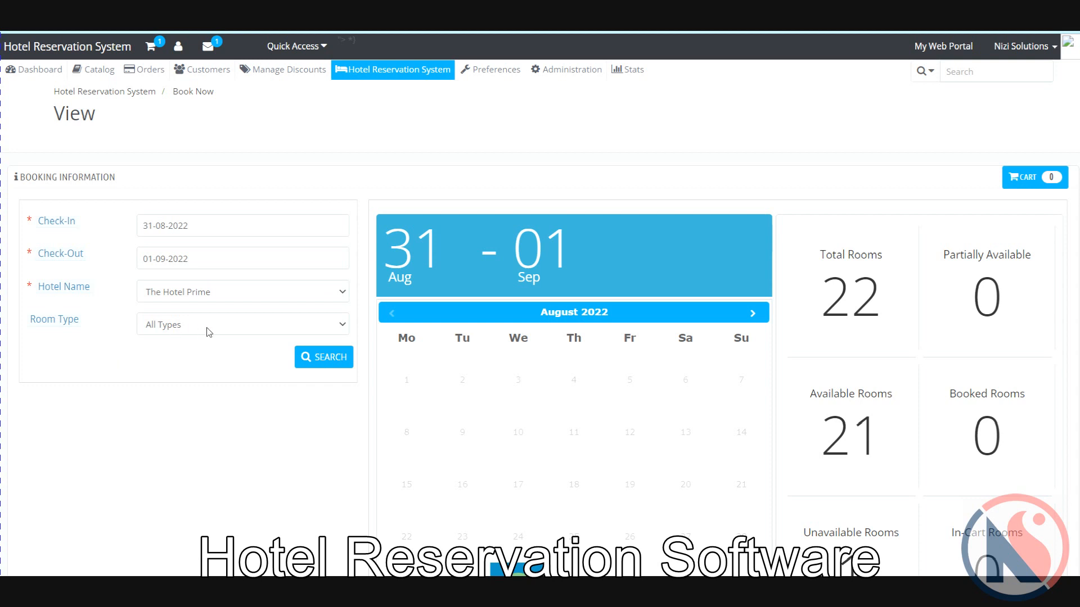
Step: Select The Hotel Prime and All Types, with check-in 31 August and check-out 3 September 2022
{"action": "left_click", "coordinate": [227, 297]}
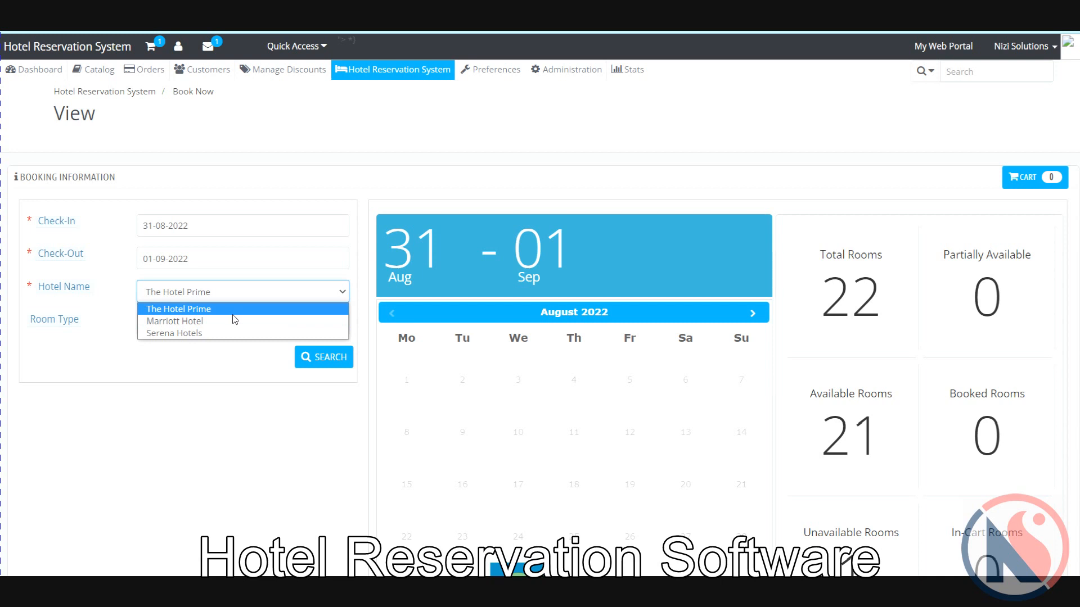
{"action": "left_click", "coordinate": [198, 366]}
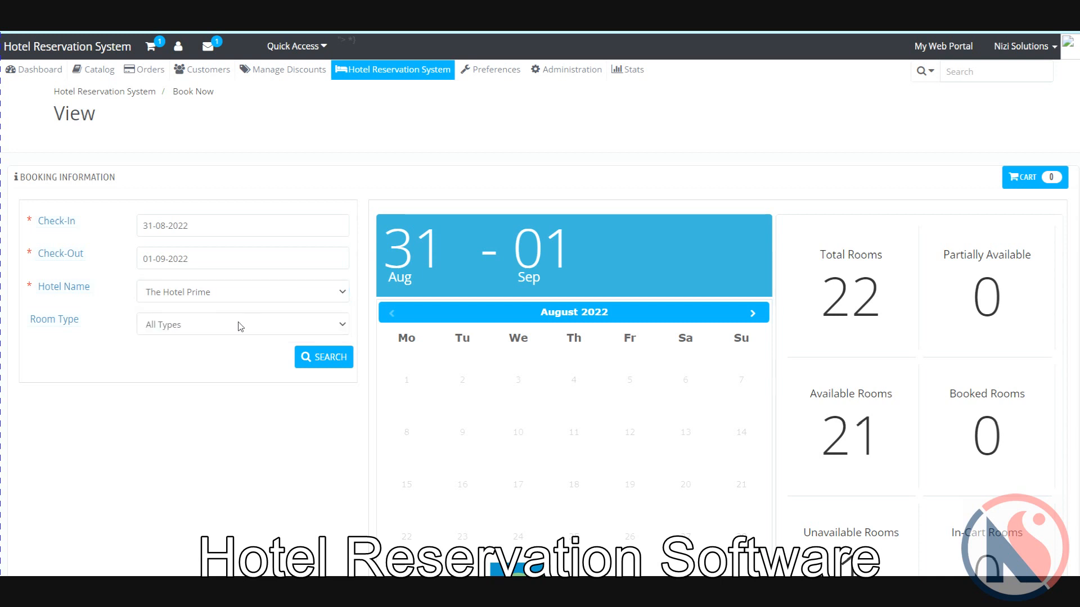
{"action": "left_click", "coordinate": [243, 329]}
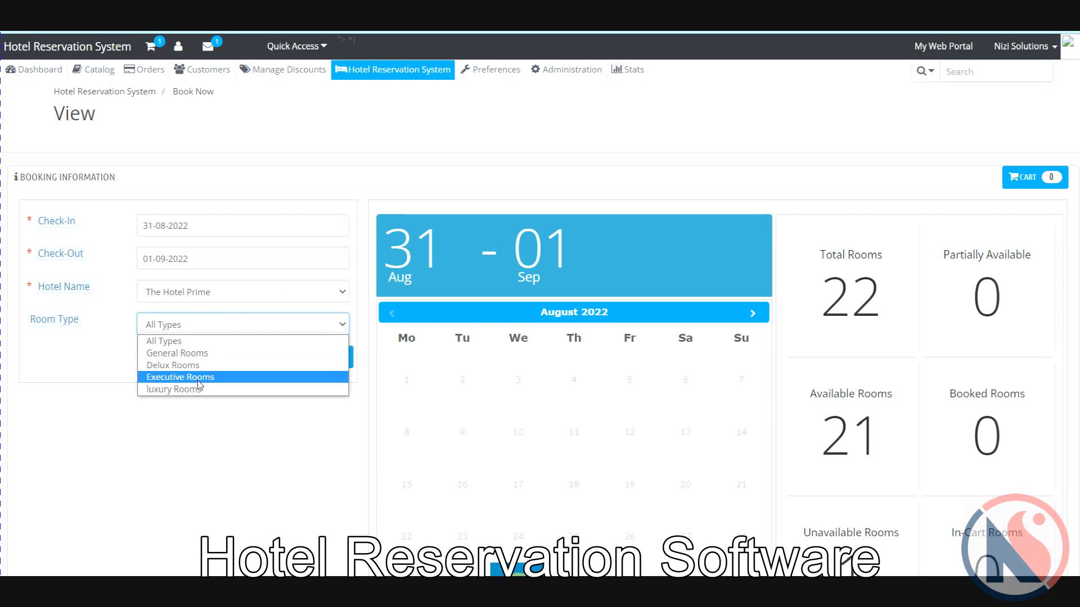
{"action": "left_click", "coordinate": [298, 446]}
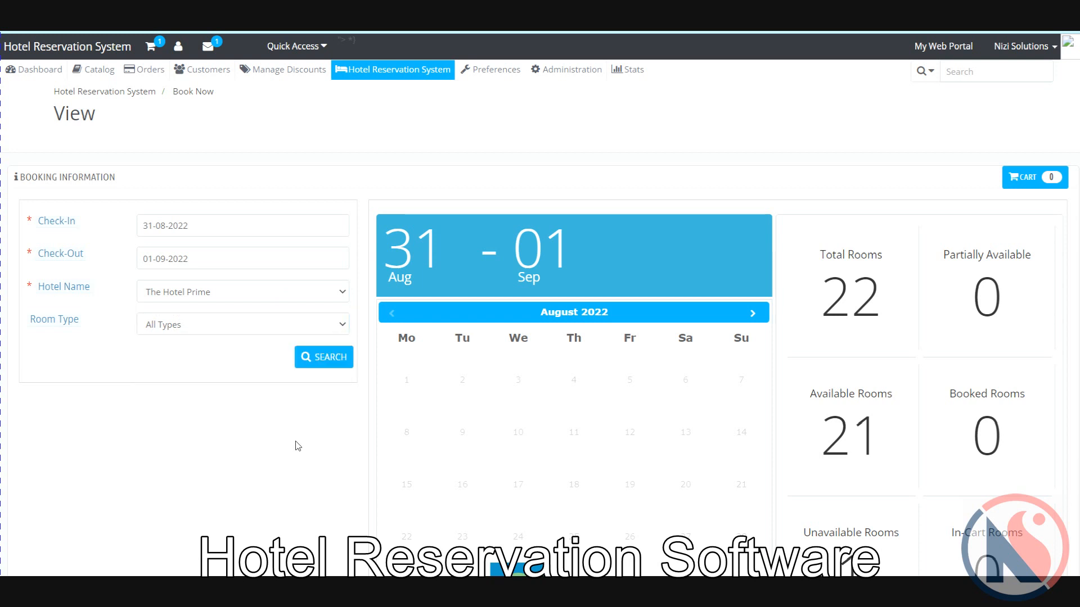
{"action": "left_click", "coordinate": [271, 229]}
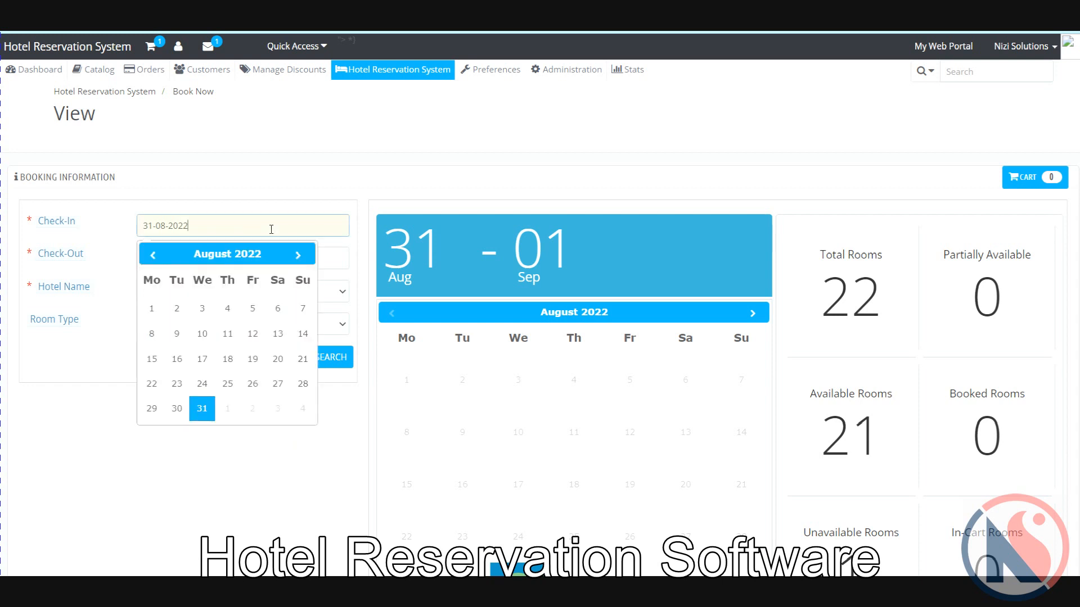
{"action": "left_click", "coordinate": [204, 413]}
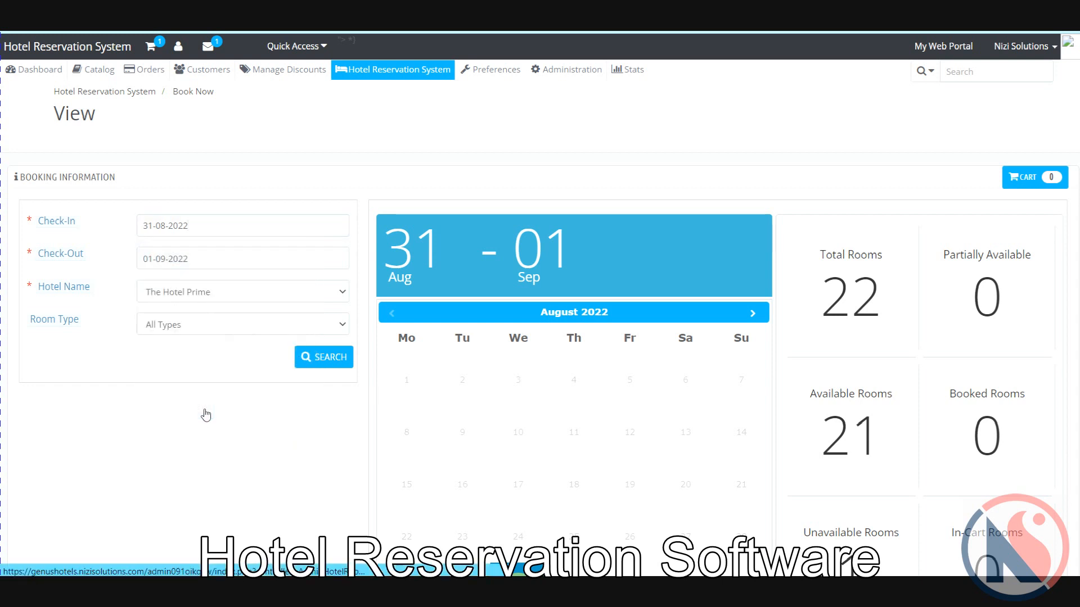
{"action": "left_click", "coordinate": [210, 257]}
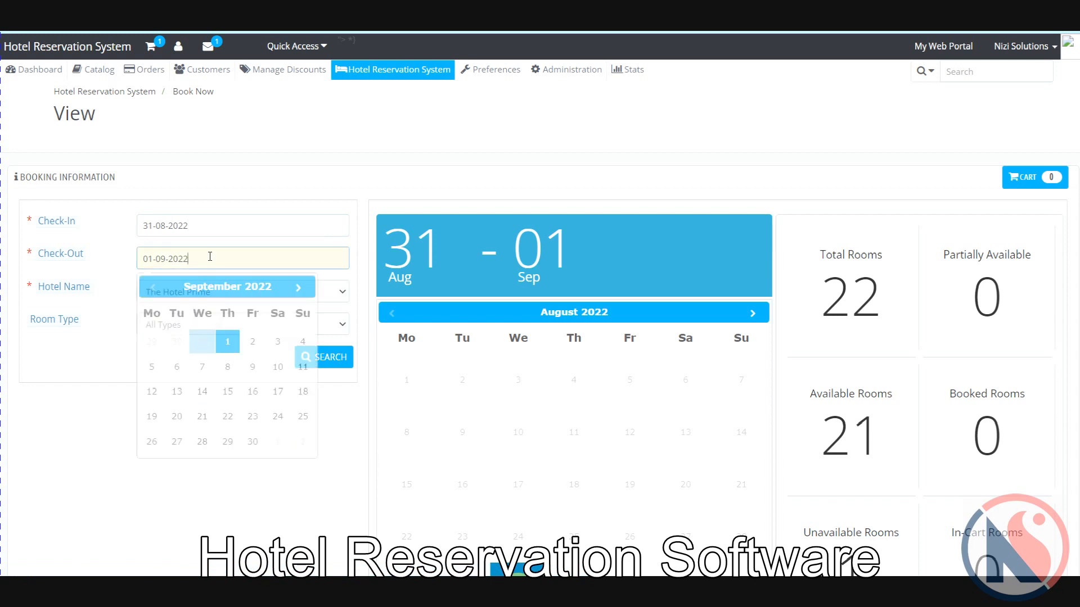
{"action": "left_click", "coordinate": [278, 344]}
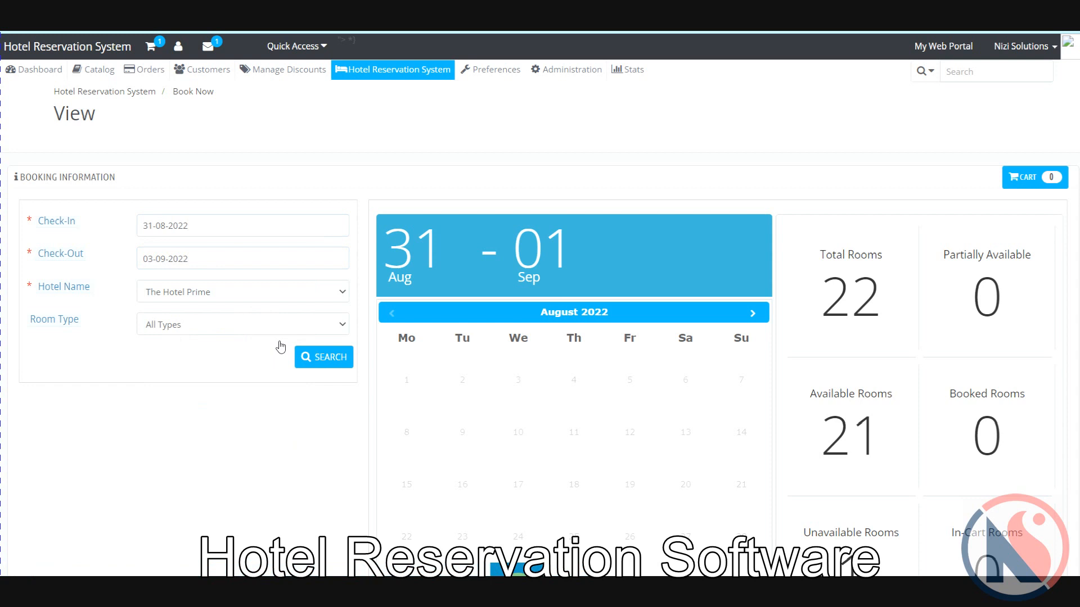
Step: Reconfirm The Hotel Prime and All Types, then search availability for those dates
{"action": "left_click", "coordinate": [263, 291]}
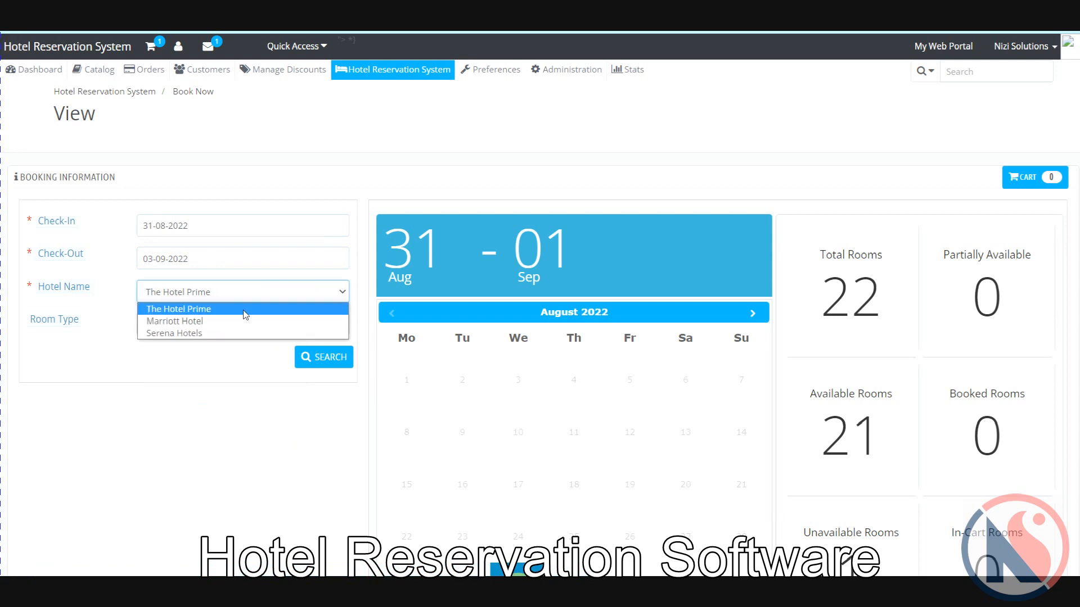
{"action": "left_click", "coordinate": [248, 369]}
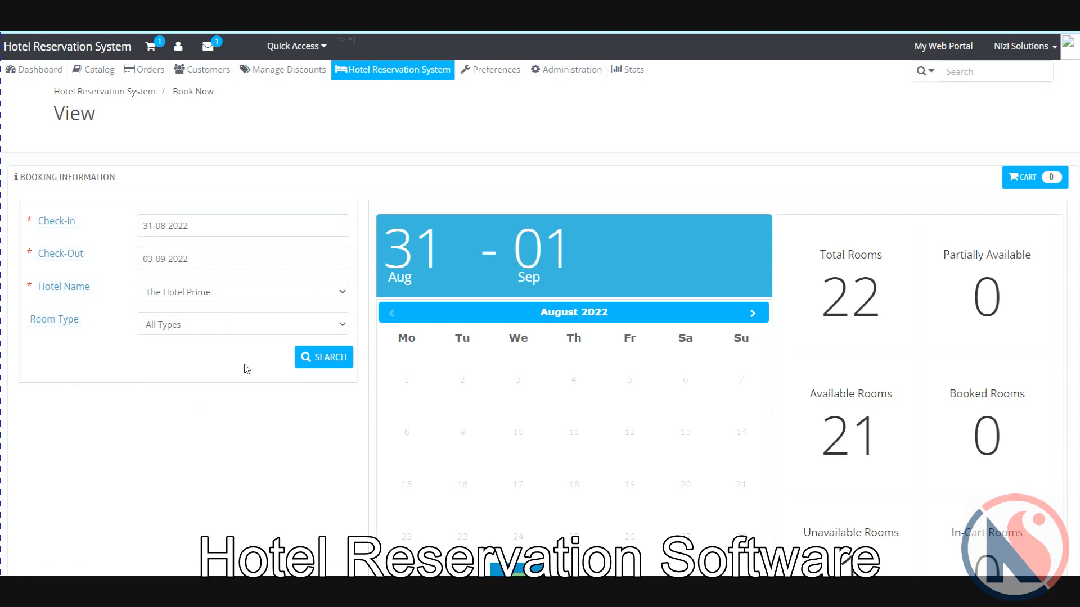
{"action": "left_click", "coordinate": [246, 325]}
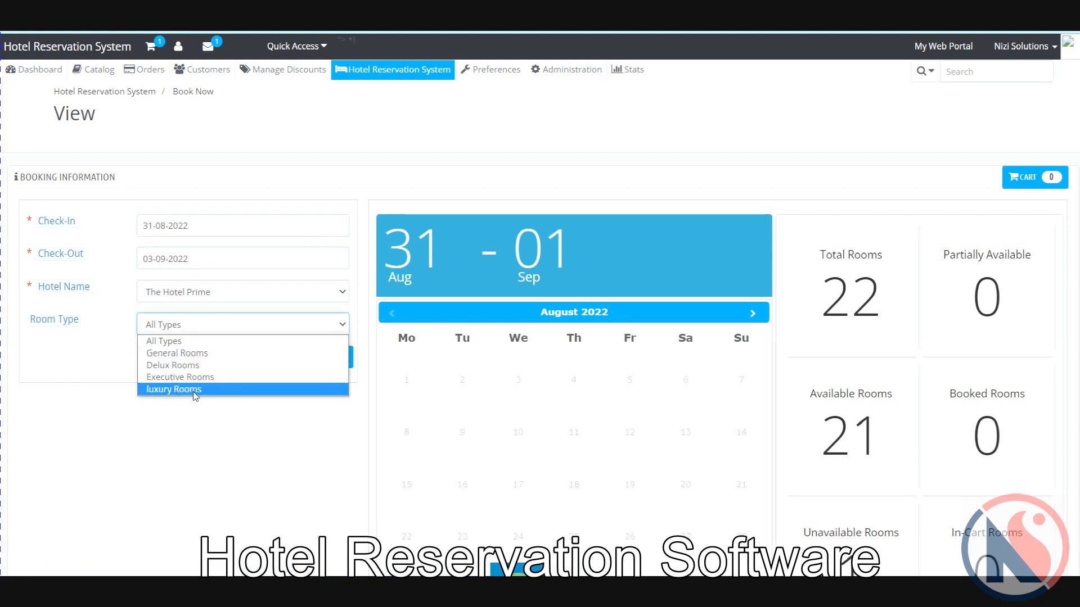
{"action": "left_click", "coordinate": [198, 411]}
{"action": "left_click", "coordinate": [325, 360]}
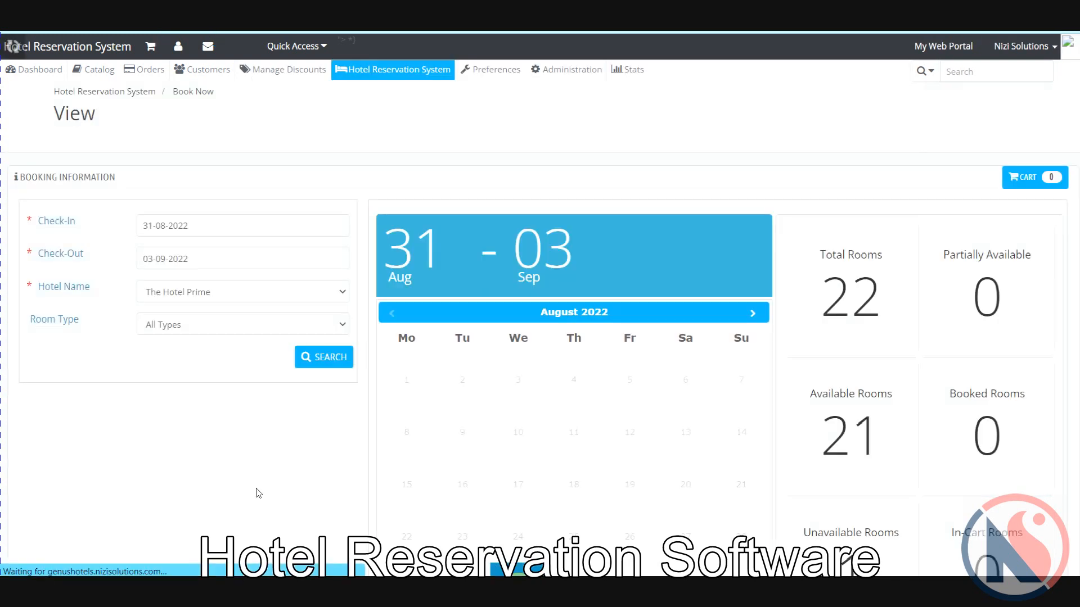
Step: Add General room A-103 for 31-08-2022 to 03-09-2022 to the cart
{"action": "scroll", "coordinate": [258, 493], "scroll_direction": "down", "scroll_amount": 3}
{"action": "scroll", "coordinate": [258, 493], "scroll_direction": "down", "scroll_amount": 7}
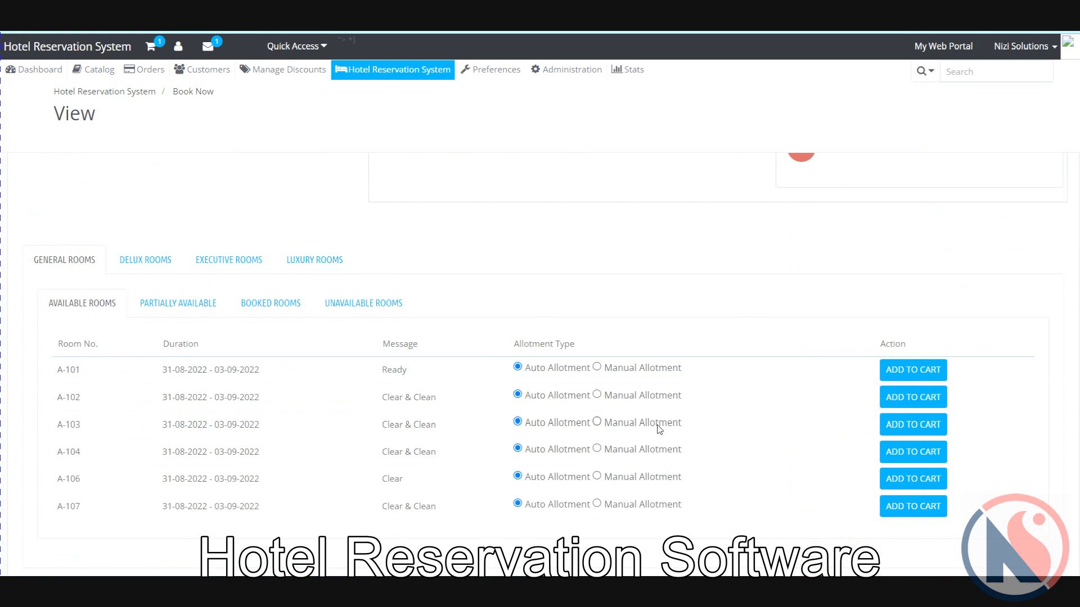
{"action": "triple_click", "coordinate": [68, 427]}
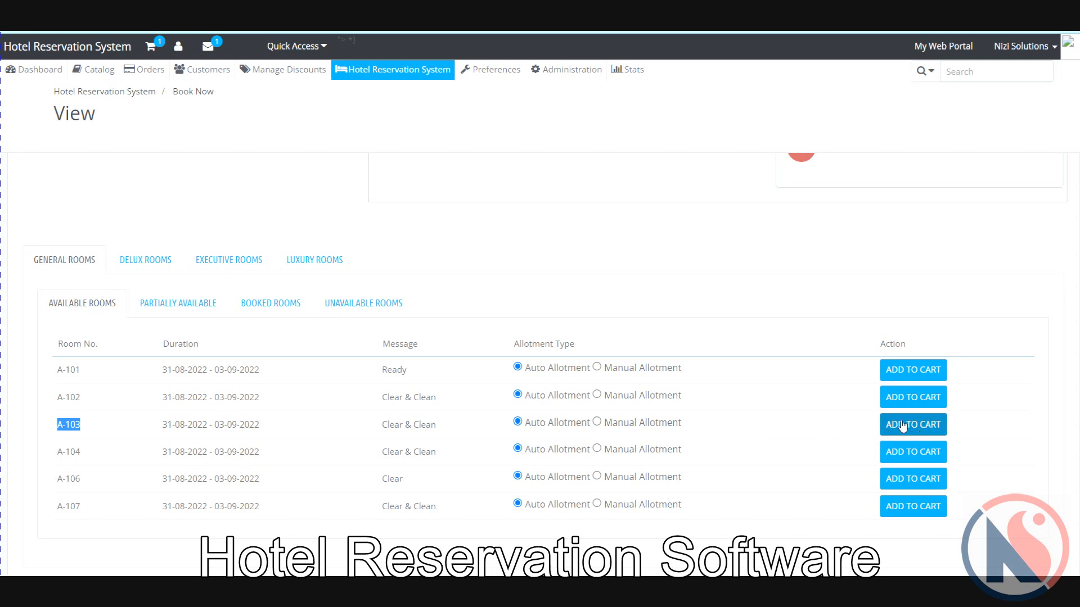
{"action": "left_click", "coordinate": [901, 427]}
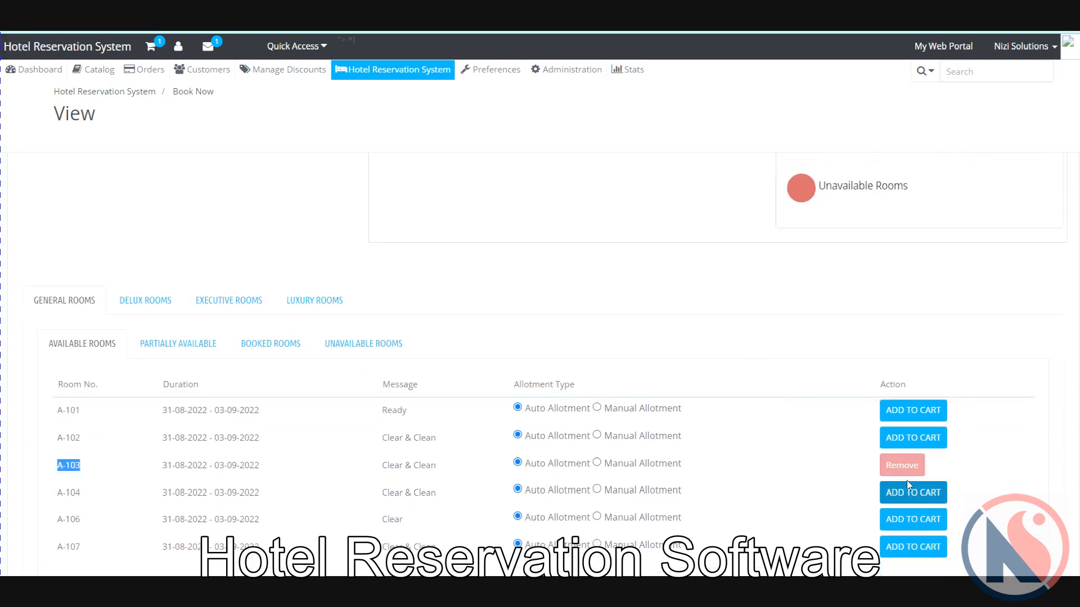
{"action": "left_click", "coordinate": [918, 474]}
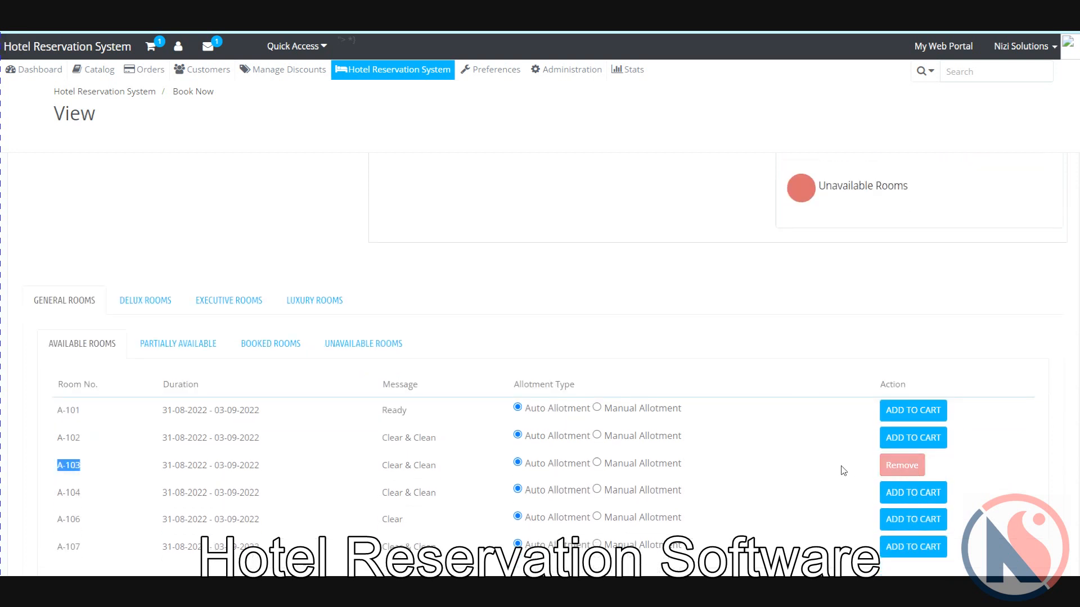
{"action": "scroll", "coordinate": [827, 436], "scroll_direction": "up", "scroll_amount": 8}
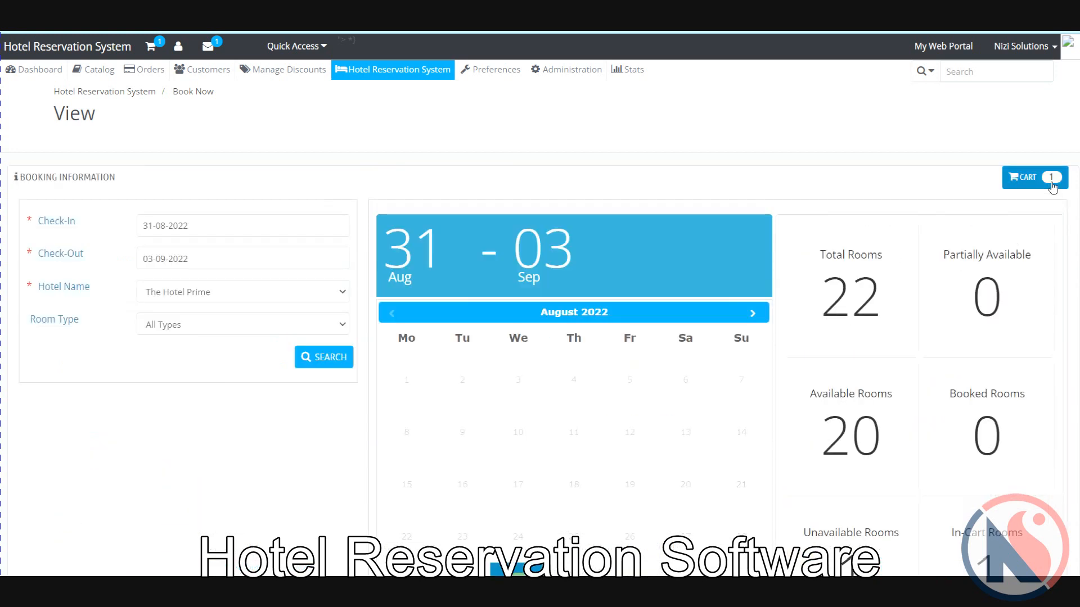
Step: Review the cart holding room A-103 and book it, opening the $2,700.00 new order
{"action": "left_click", "coordinate": [1050, 177]}
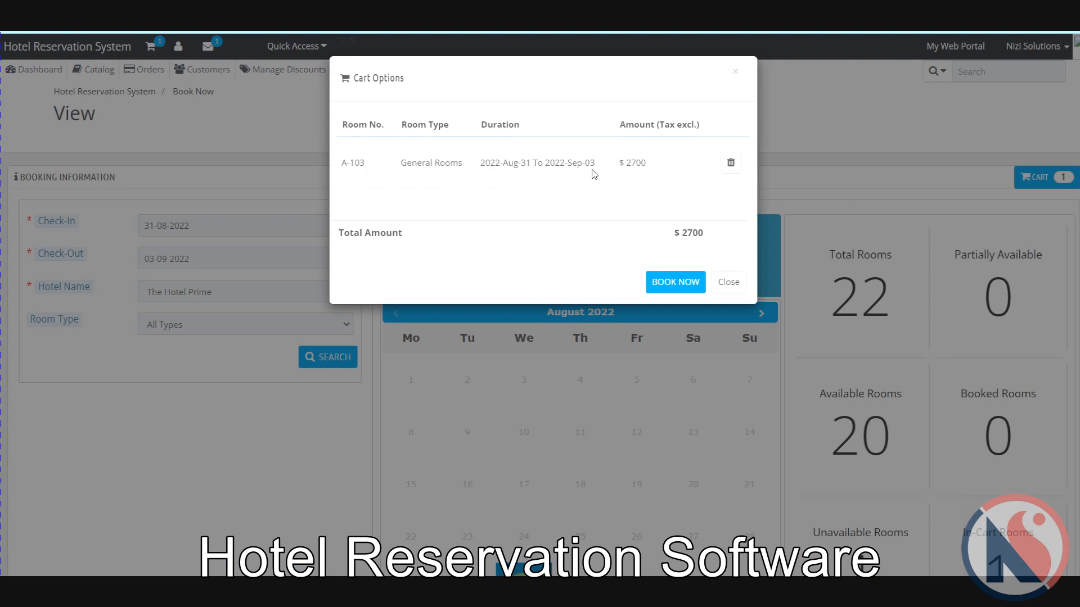
{"action": "left_click", "coordinate": [664, 286]}
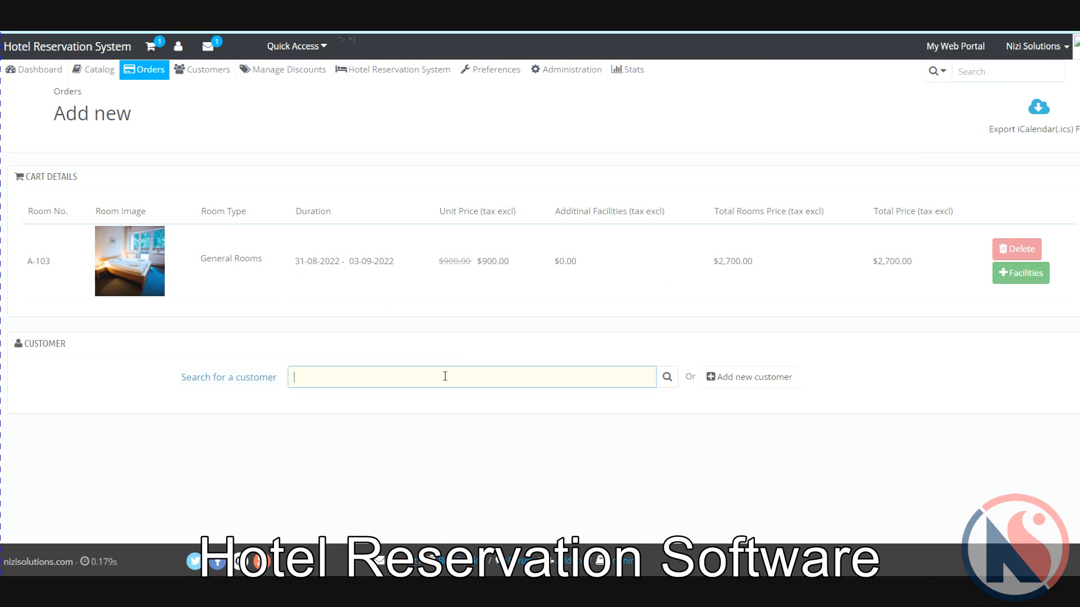
Step: Search the customer list for a name, then clear the search field again
{"action": "type", "text": "babar"}
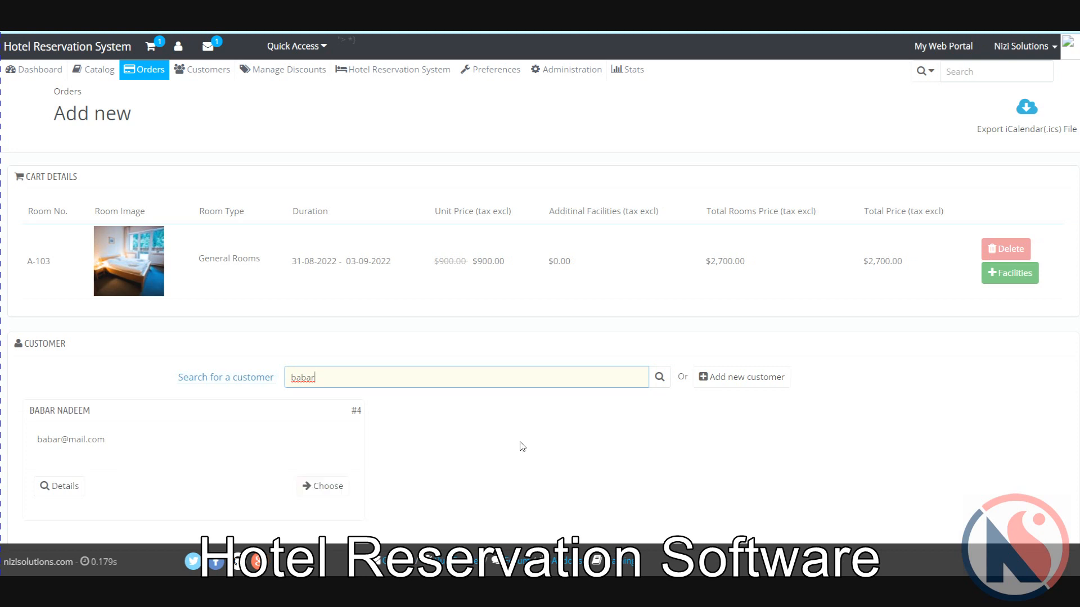
{"action": "key", "text": "BackSpace"}
{"action": "key", "text": "BackSpace"}
{"action": "key", "text": "BackSpace"}
{"action": "key", "text": "BackSpace"}
{"action": "key", "text": "BackSpace"}
{"action": "left_click", "coordinate": [522, 447]}
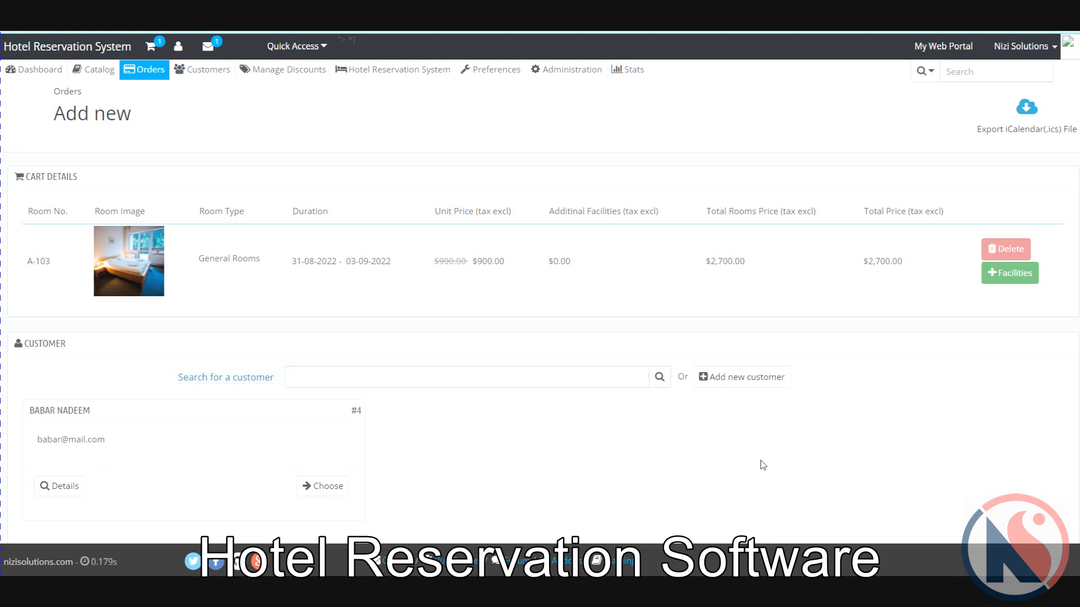
Step: Start a new customer with title Mr. and the customer's capitalised first and last names
{"action": "left_click", "coordinate": [727, 378]}
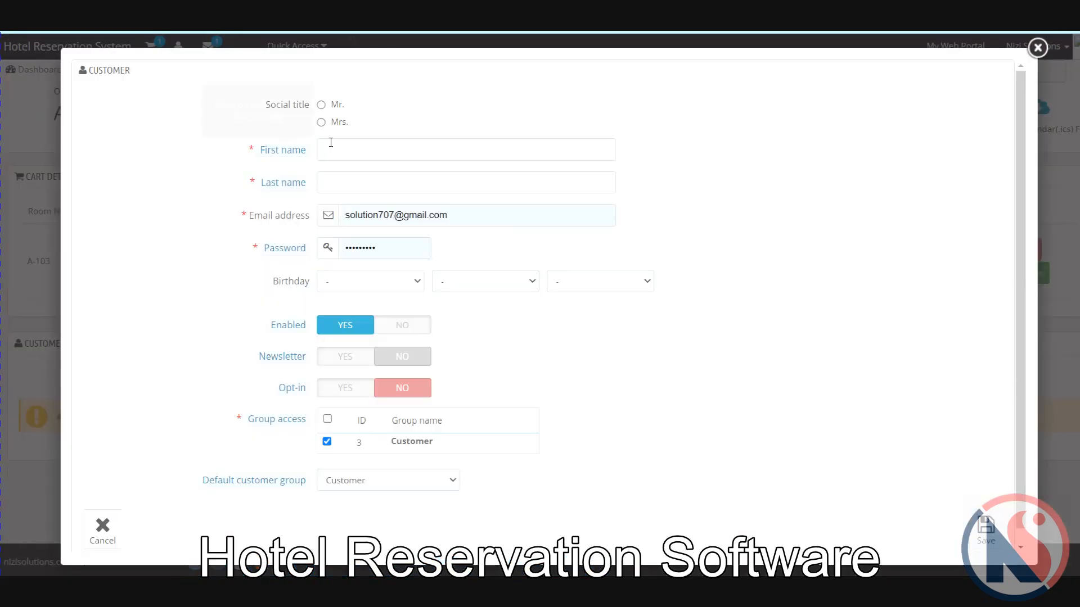
{"action": "left_click", "coordinate": [320, 106]}
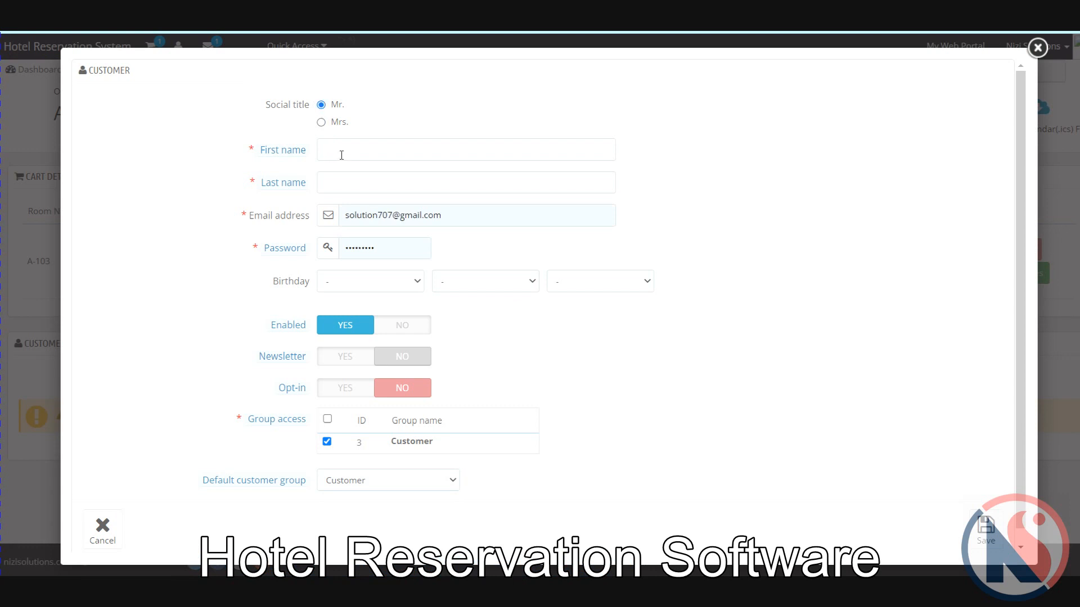
{"action": "left_click", "coordinate": [341, 155]}
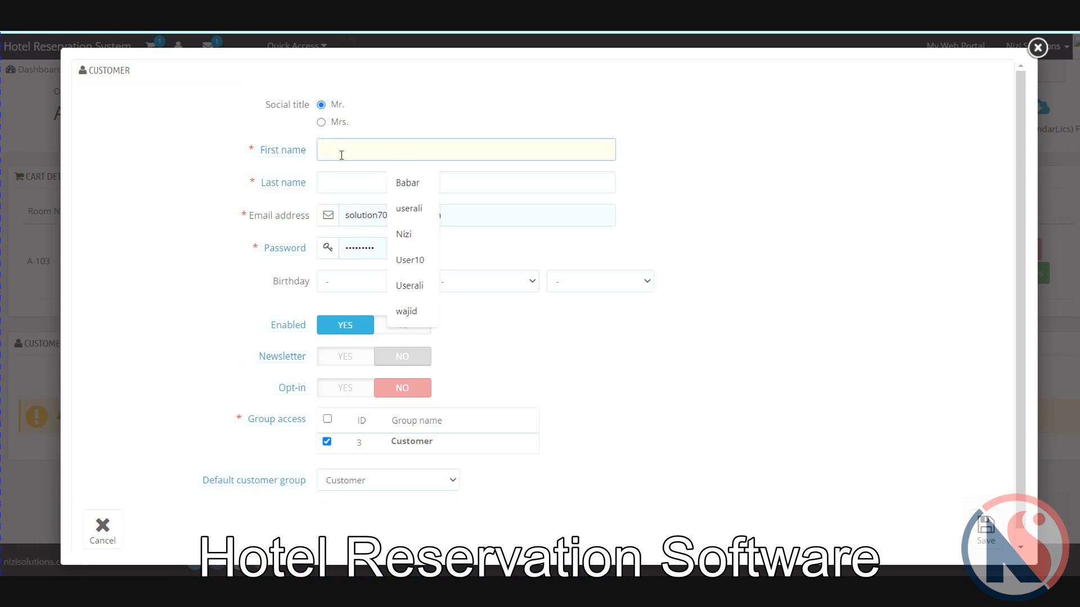
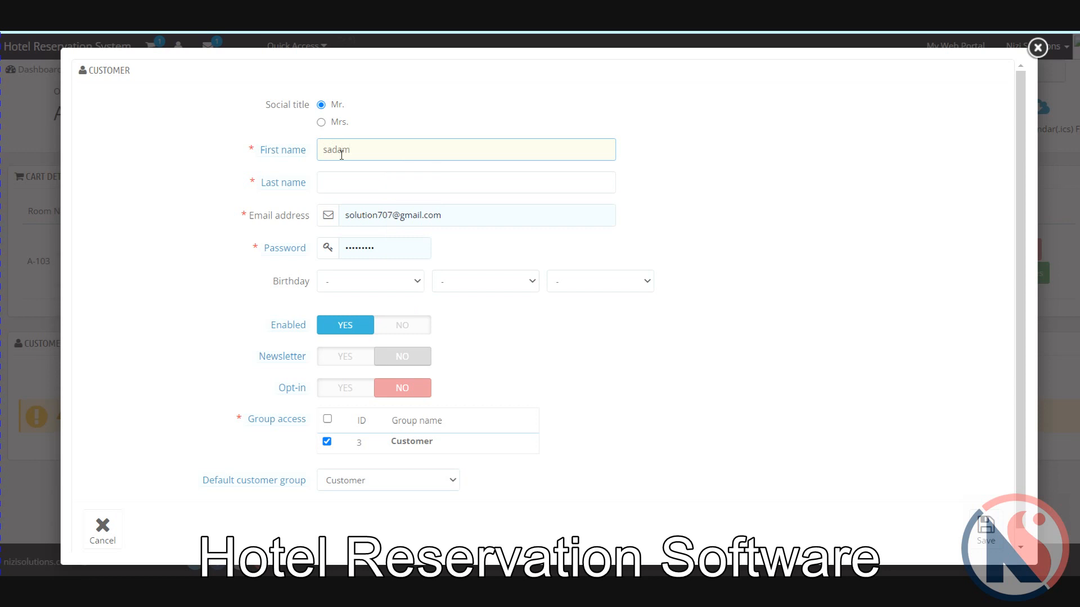
{"action": "left_click", "coordinate": [357, 190]}
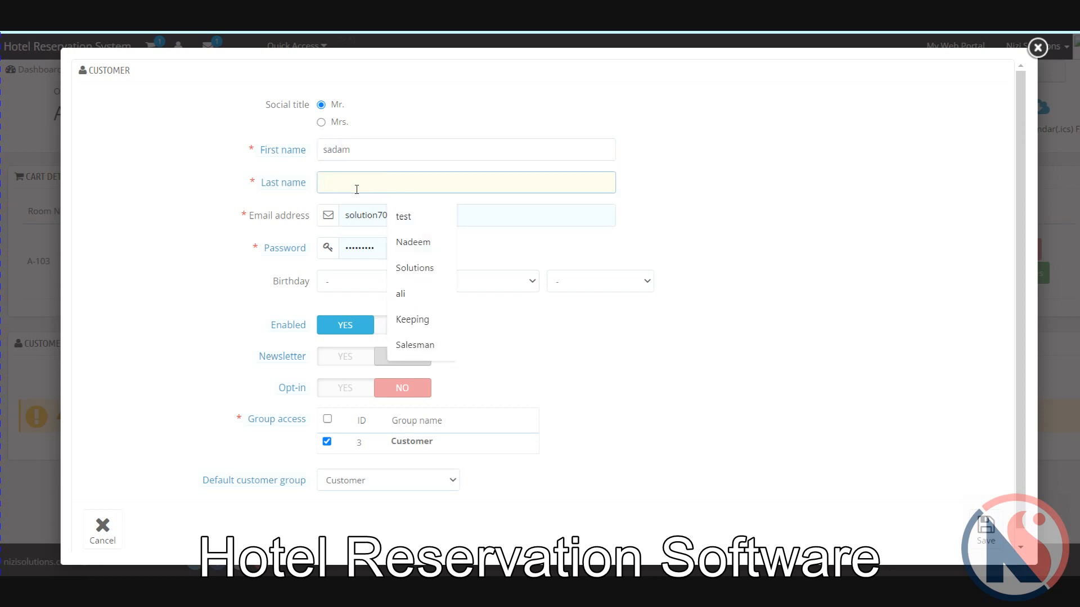
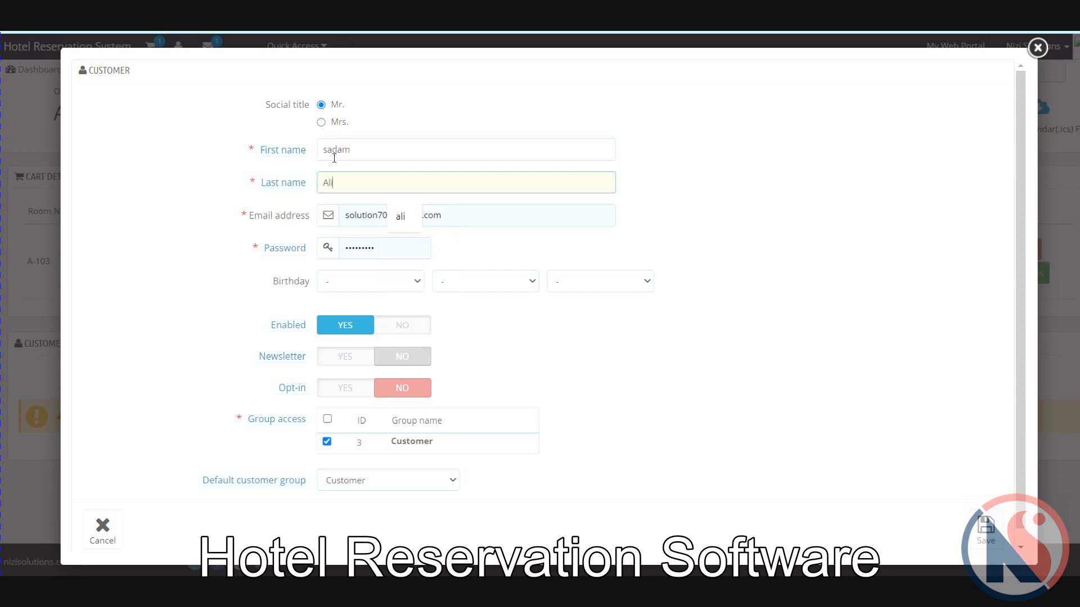
{"action": "left_click", "coordinate": [334, 158]}
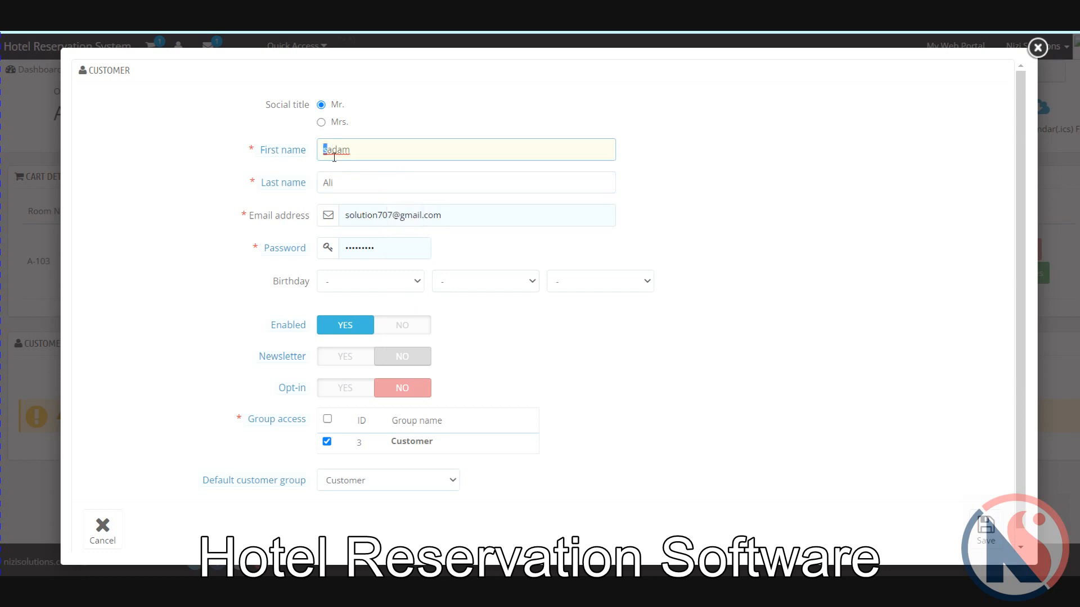
{"action": "type", "text": "S"}
{"action": "double_click", "coordinate": [343, 151]}
Step: Correct the suggested e-mail to the customer's own address and select the existing password
{"action": "double_click", "coordinate": [374, 216]}
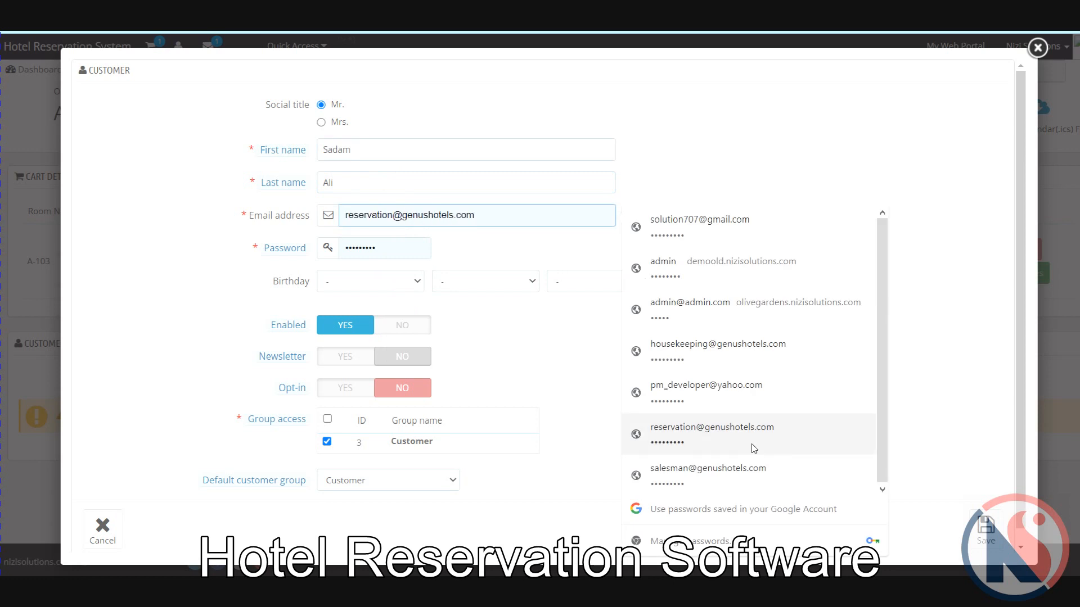
{"action": "double_click", "coordinate": [372, 217]}
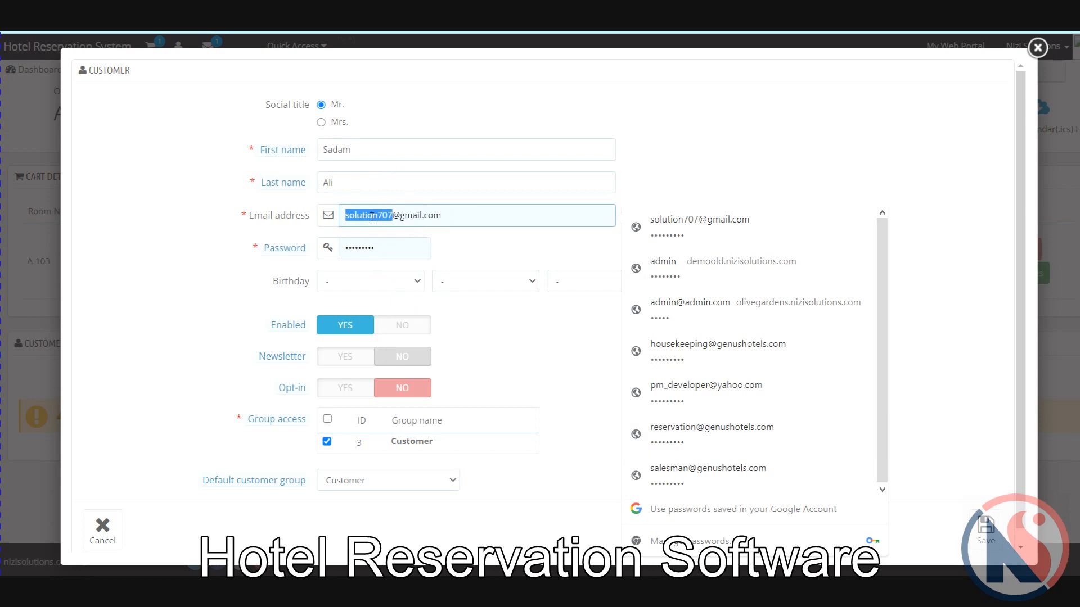
{"action": "type", "text": "Sadam"}
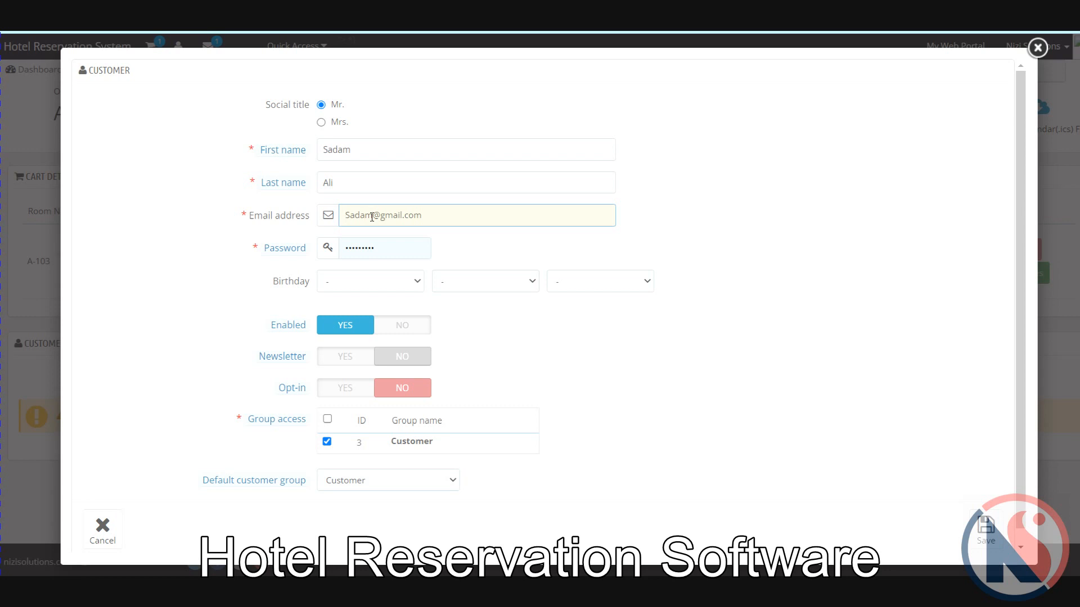
{"action": "key", "text": "shift+Right"}
{"action": "type", "text": "s"}
{"action": "double_click", "coordinate": [388, 217]}
{"action": "type", "text": "mail"}
{"action": "double_click", "coordinate": [395, 240]}
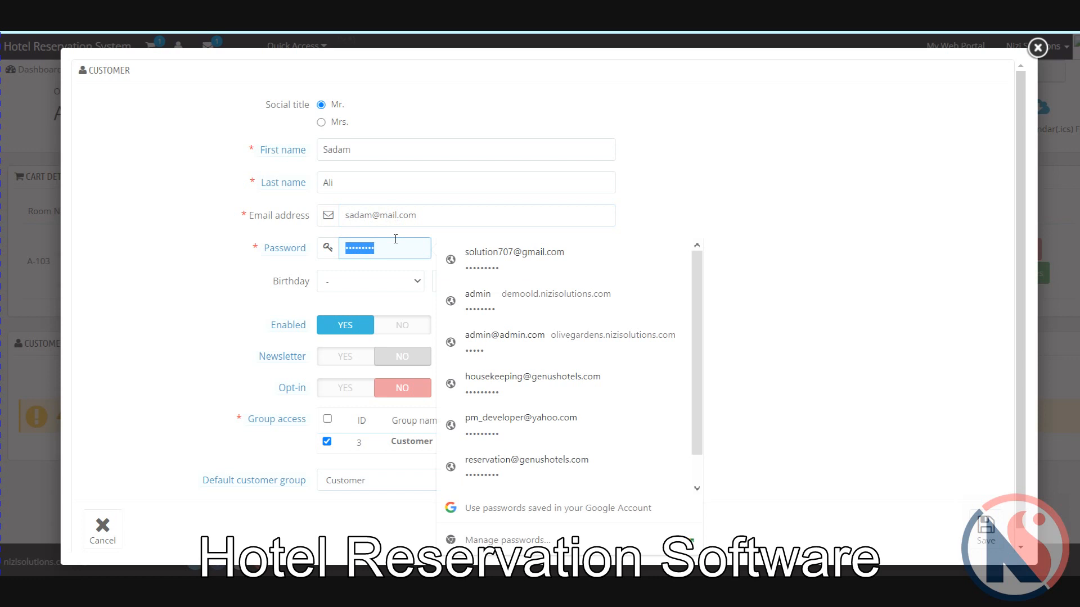
Step: Enter the account password, set opt-in to YES, grant all group access, and save
{"action": "type", "text": "12345"}
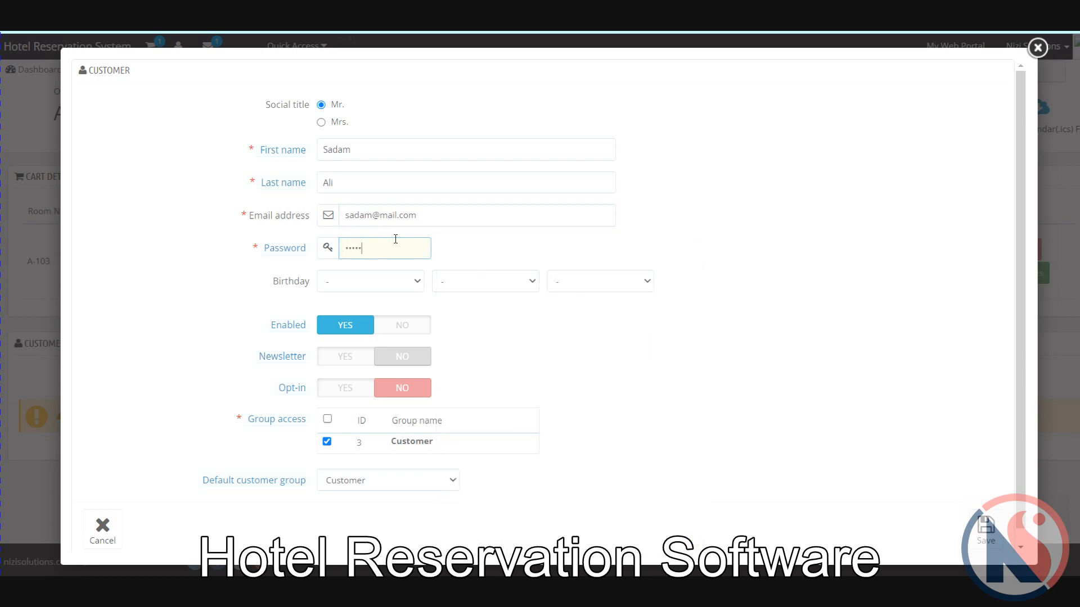
{"action": "type", "text": "6789"}
{"action": "left_click", "coordinate": [340, 392]}
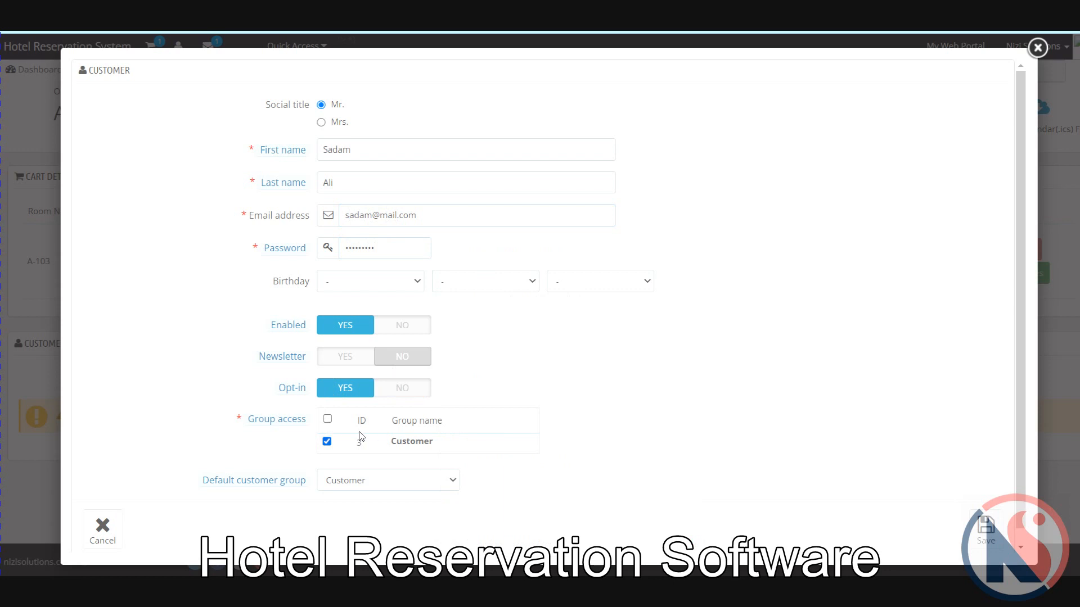
{"action": "left_click", "coordinate": [328, 419]}
{"action": "left_click", "coordinate": [988, 531]}
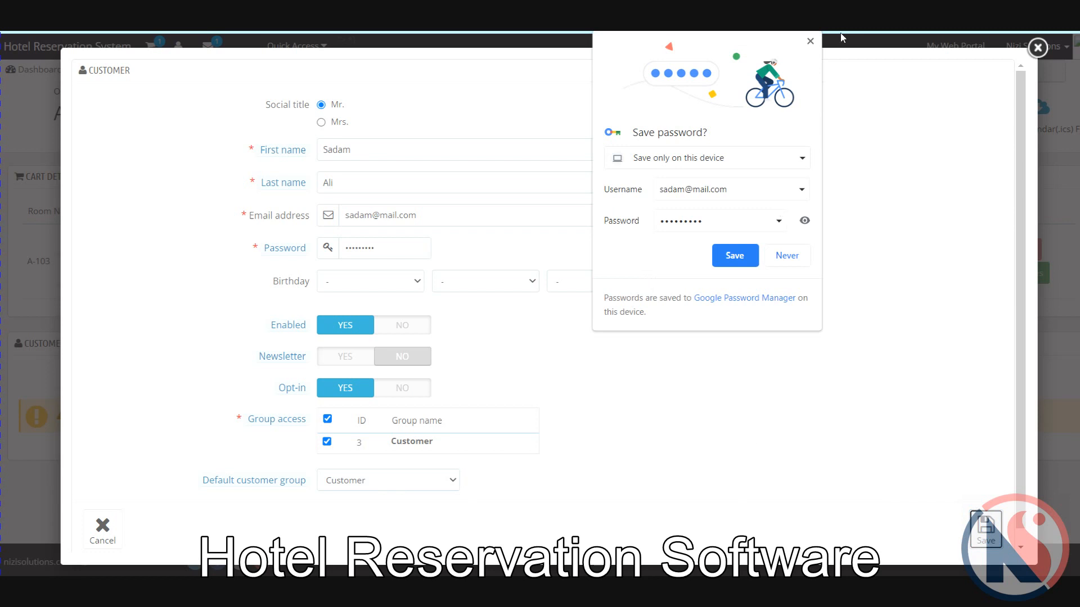
Step: Let Chrome save the password and view details of new customer #7
{"action": "left_click", "coordinate": [735, 255]}
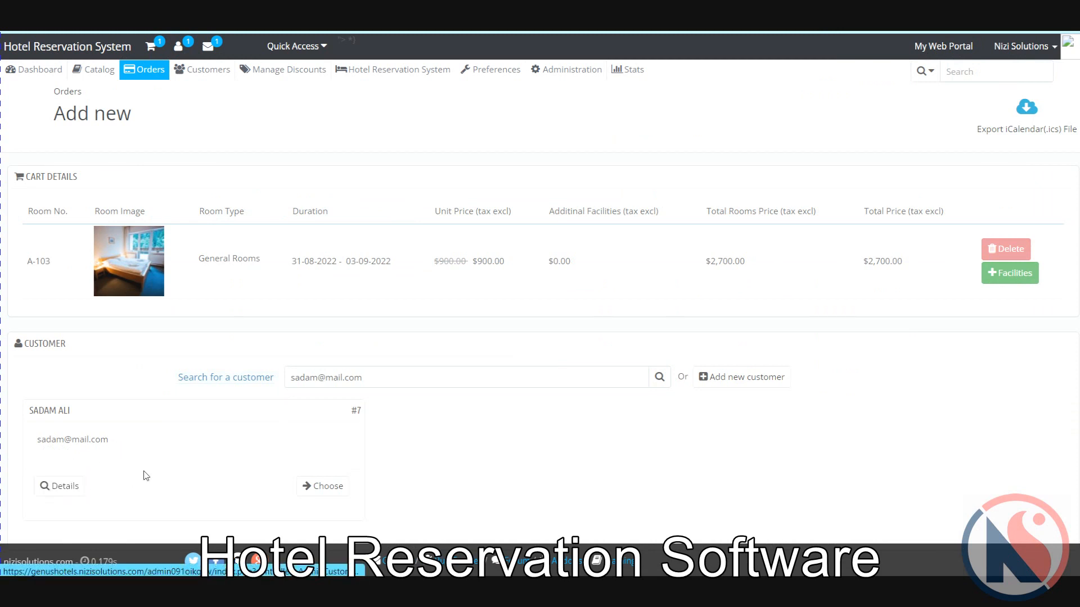
{"action": "left_click", "coordinate": [77, 491]}
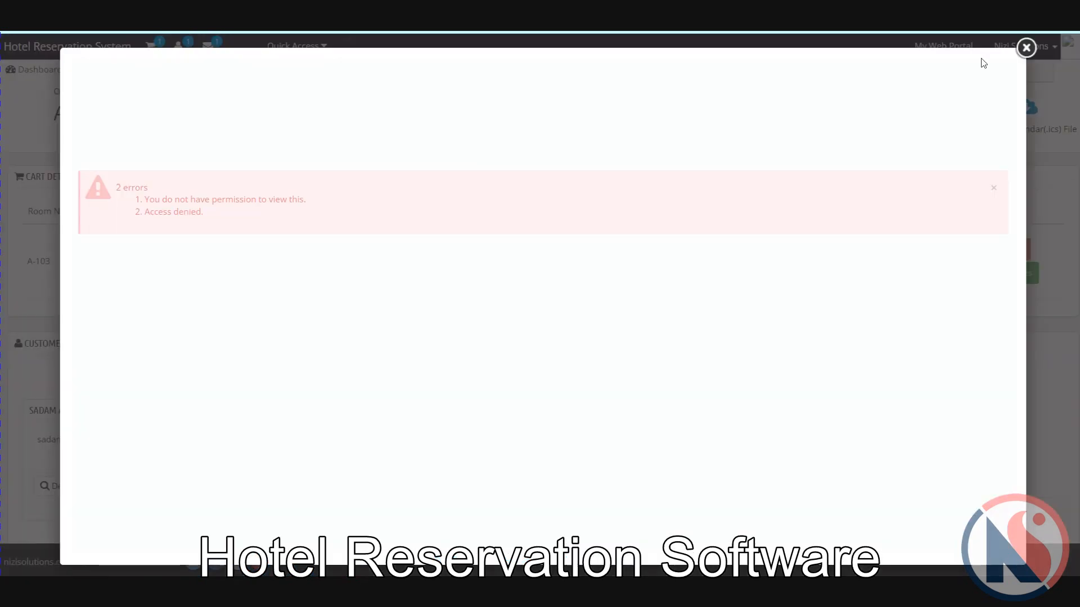
{"action": "left_click", "coordinate": [1025, 48]}
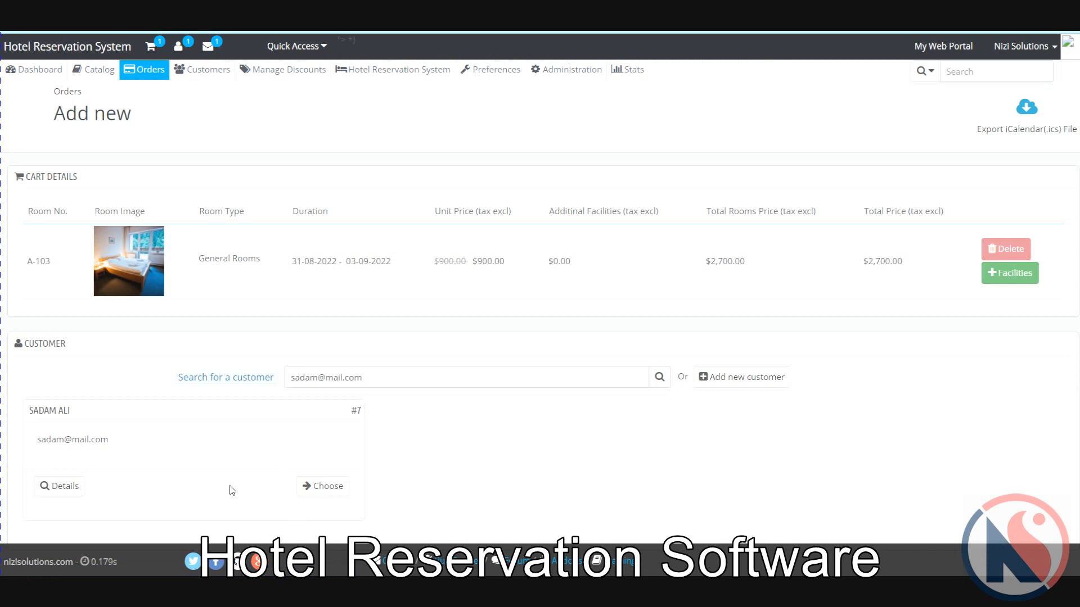
Step: Choose customer #7 for the order and click into the voucher search field
{"action": "left_click", "coordinate": [328, 489]}
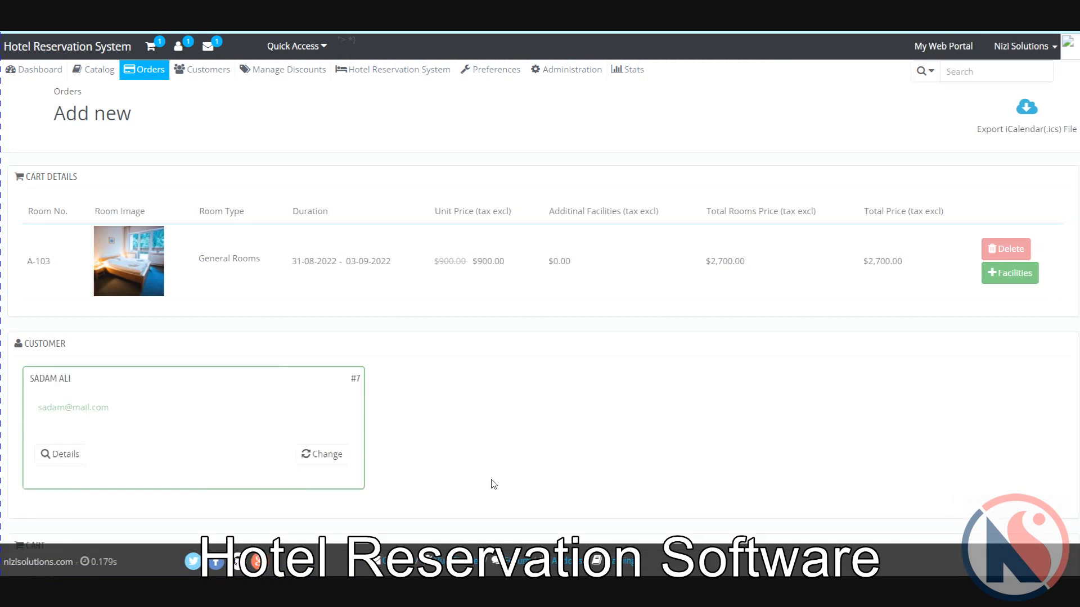
{"action": "scroll", "coordinate": [489, 484], "scroll_direction": "down", "scroll_amount": 2}
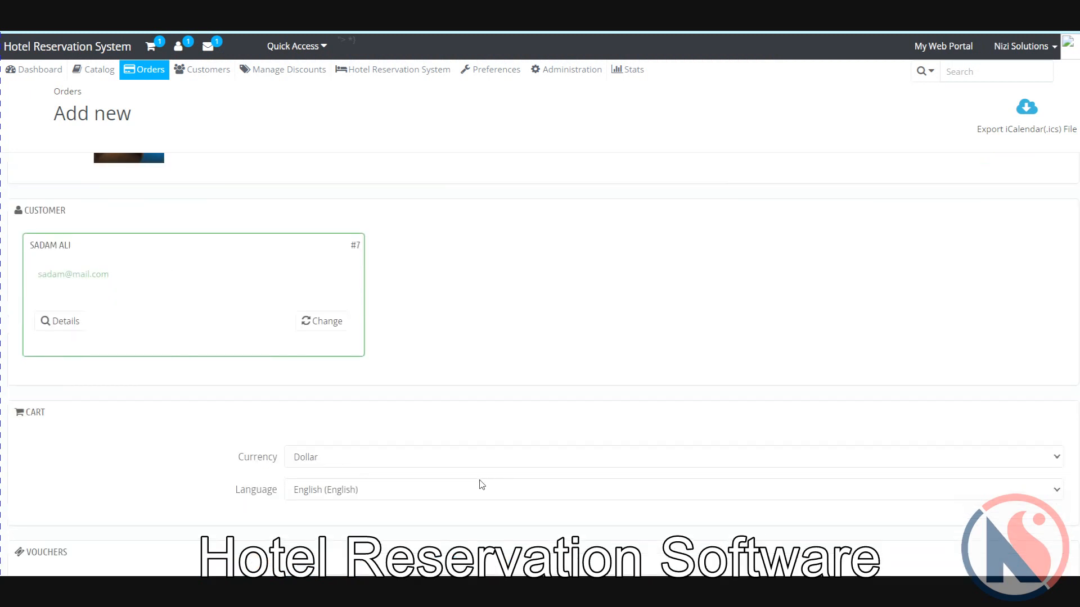
{"action": "scroll", "coordinate": [482, 485], "scroll_direction": "down", "scroll_amount": 3}
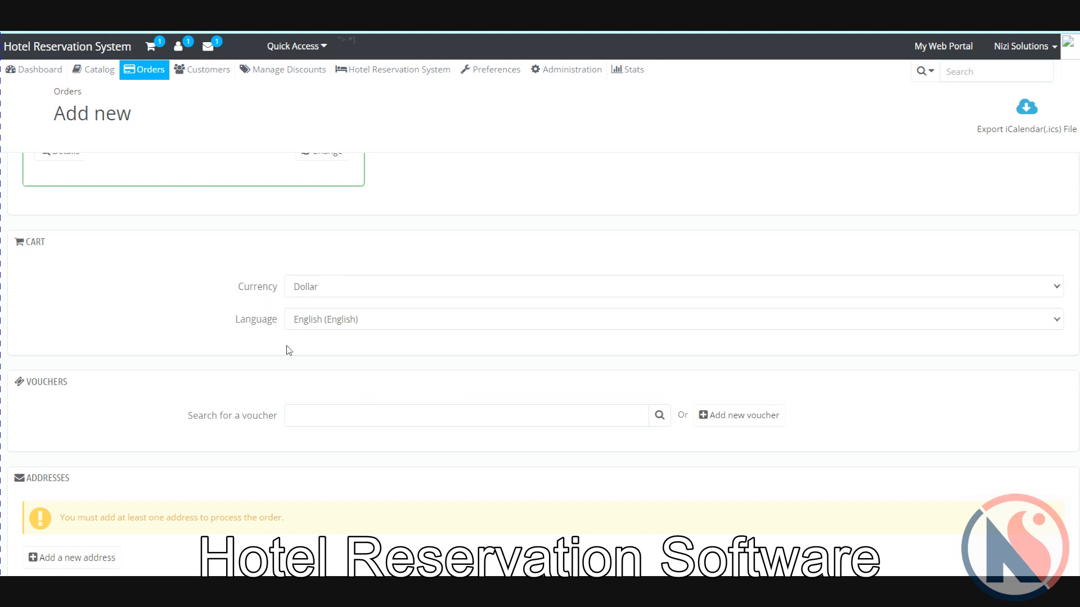
{"action": "scroll", "coordinate": [288, 350], "scroll_direction": "down", "scroll_amount": 1}
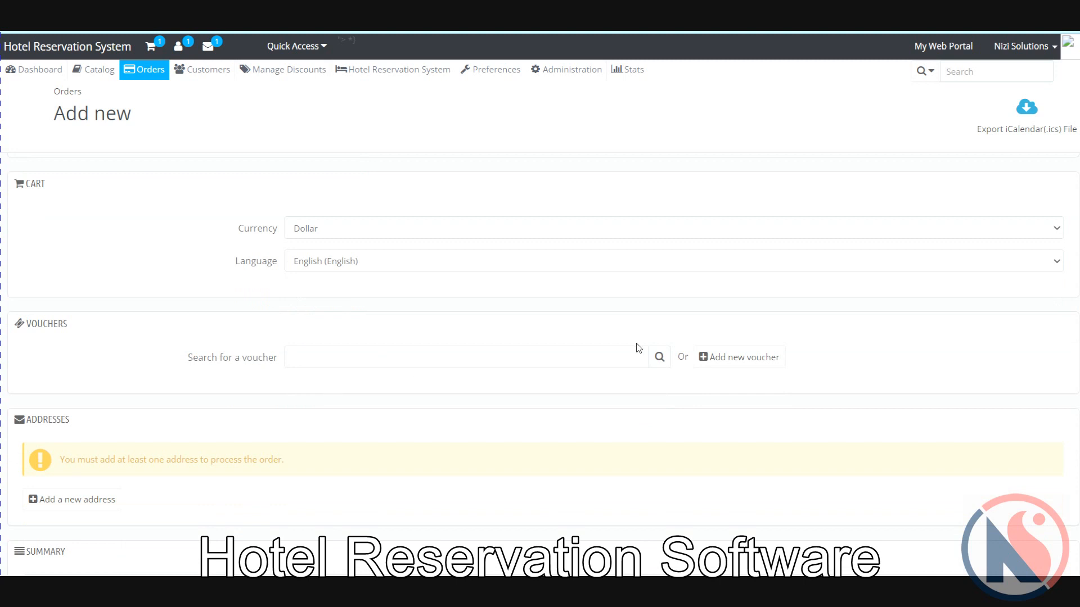
{"action": "left_click", "coordinate": [581, 363]}
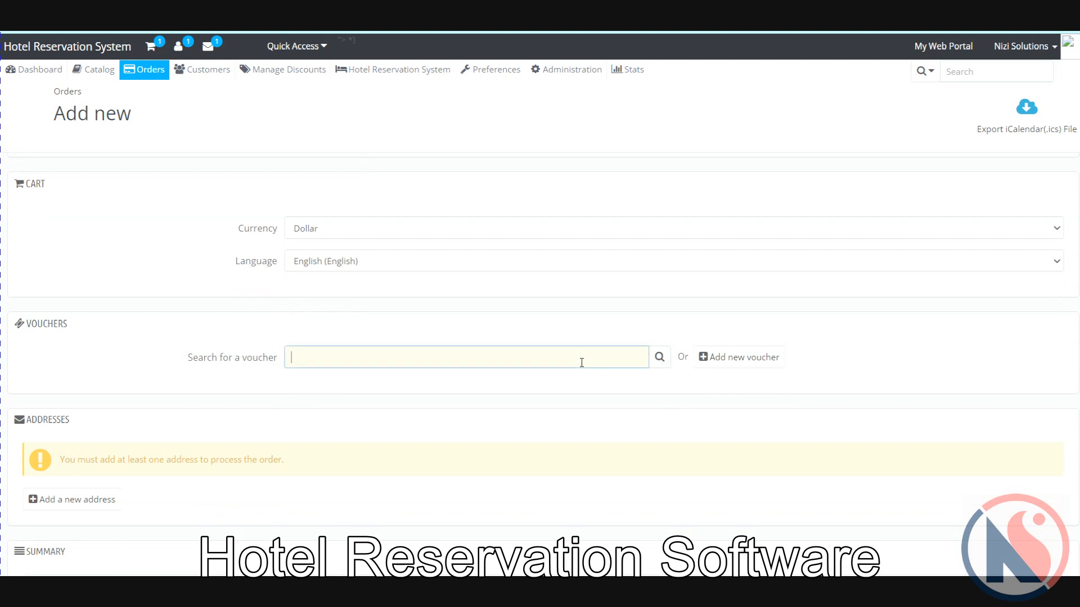
{"action": "scroll", "coordinate": [581, 362], "scroll_direction": "down", "scroll_amount": 2}
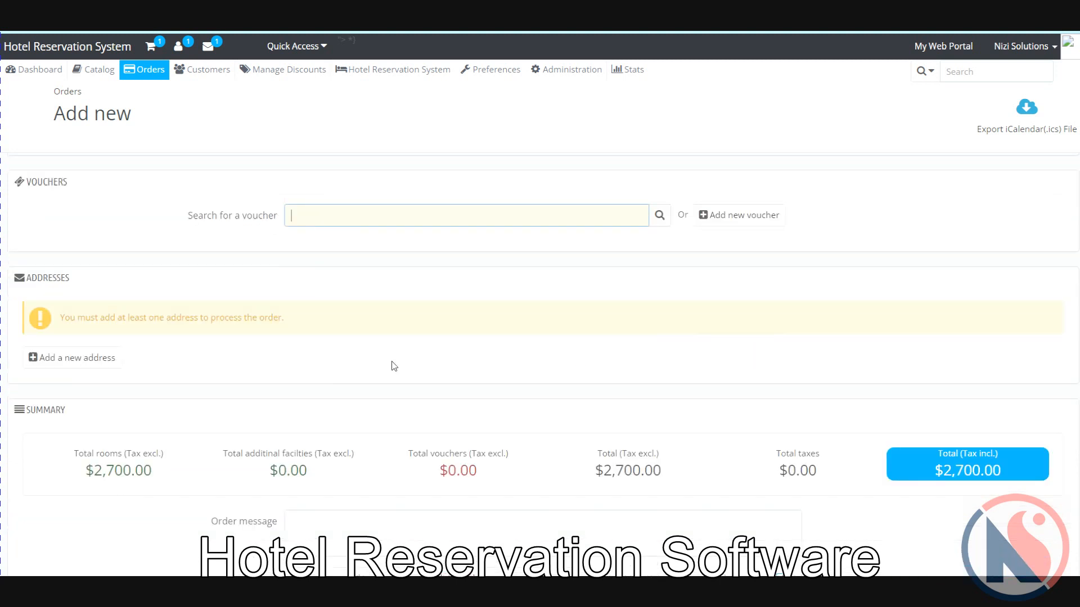
Step: Add a new address, filling alias, street address and city from autofill suggestions
{"action": "left_click", "coordinate": [94, 363]}
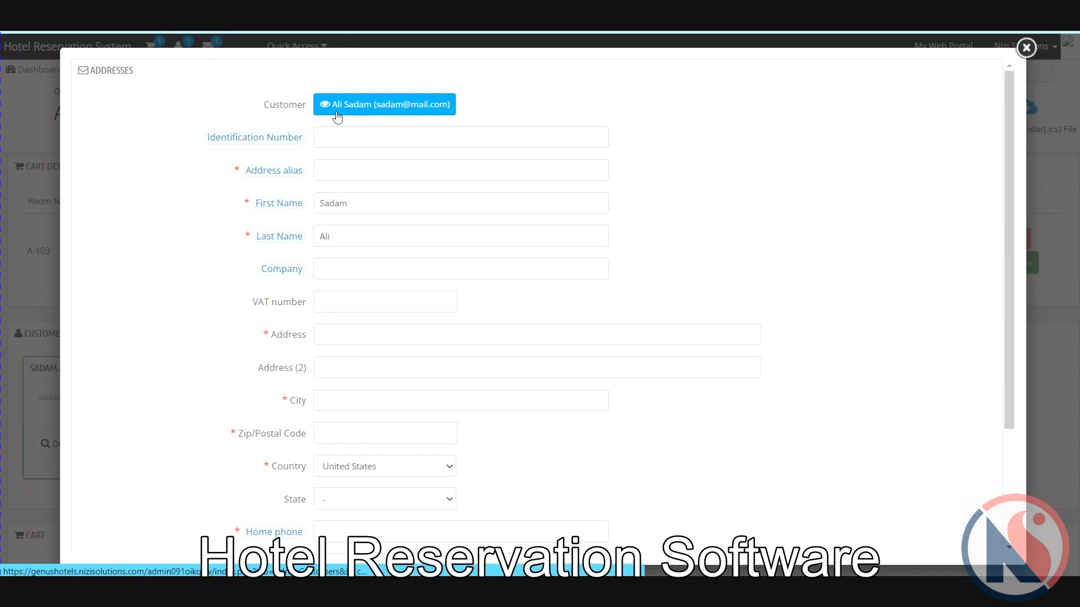
{"action": "left_click", "coordinate": [338, 170]}
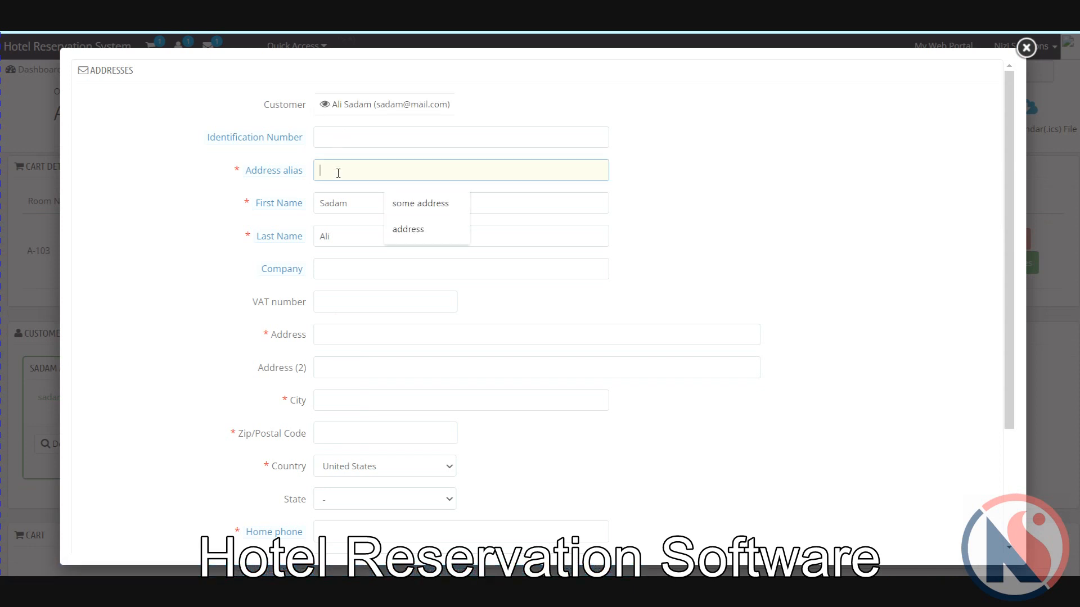
{"action": "left_click", "coordinate": [423, 203]}
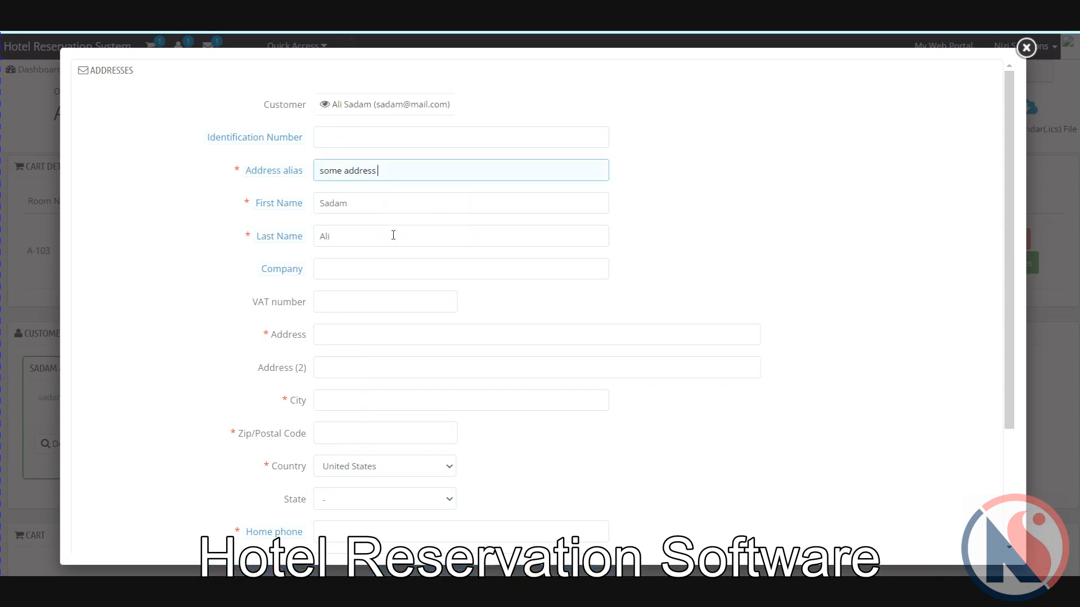
{"action": "left_click", "coordinate": [359, 334]}
{"action": "left_click", "coordinate": [405, 368]}
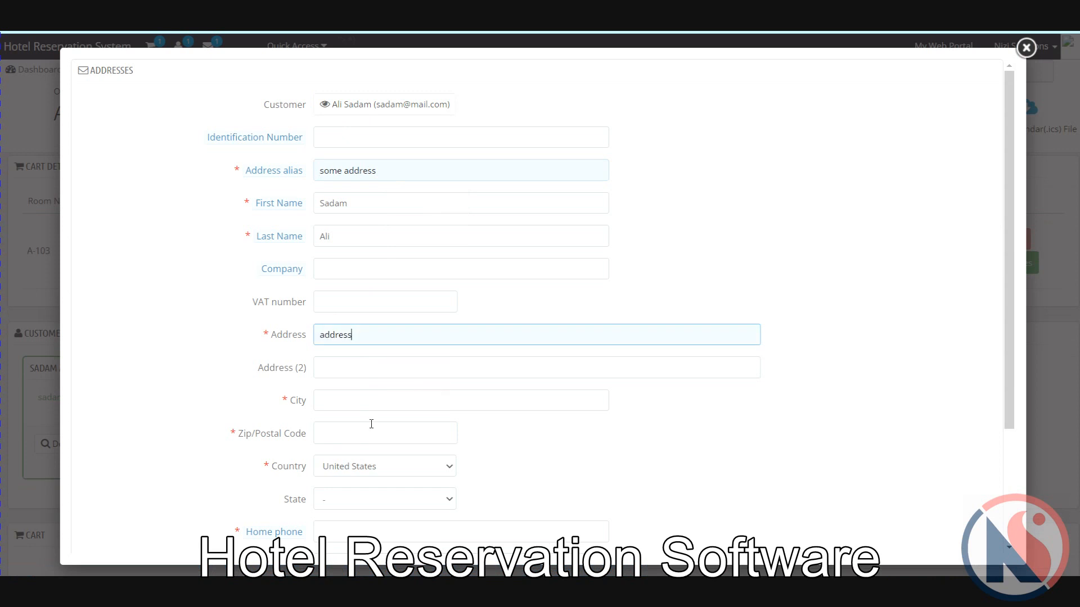
{"action": "left_click", "coordinate": [386, 401]}
{"action": "left_click", "coordinate": [409, 437]}
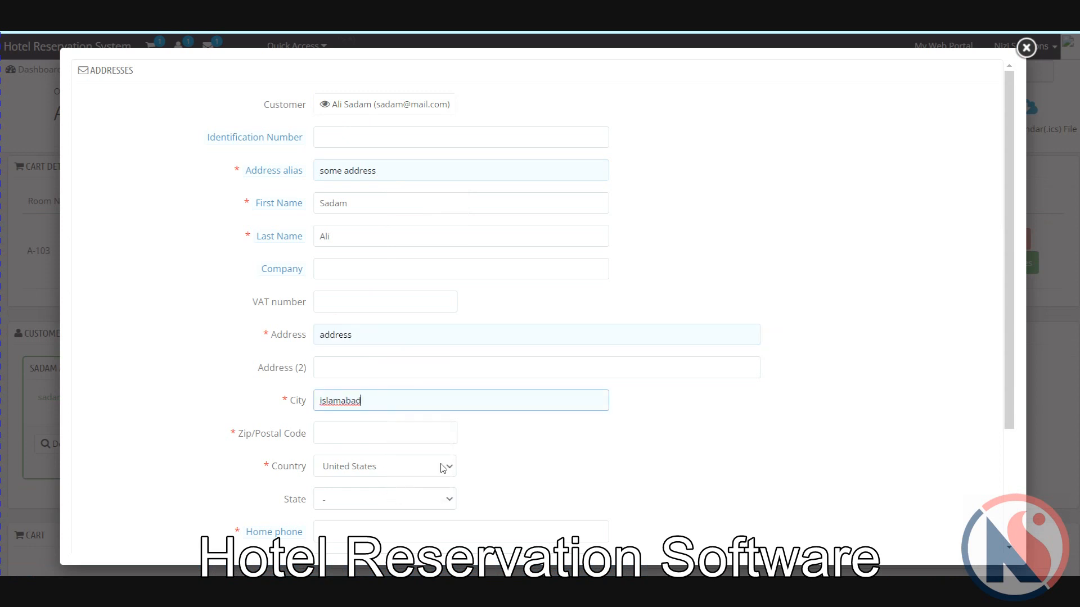
Step: Set state to Florida, autofill home phone, mobile phone and zip code, and save the address
{"action": "scroll", "coordinate": [570, 435], "scroll_direction": "down", "scroll_amount": 2}
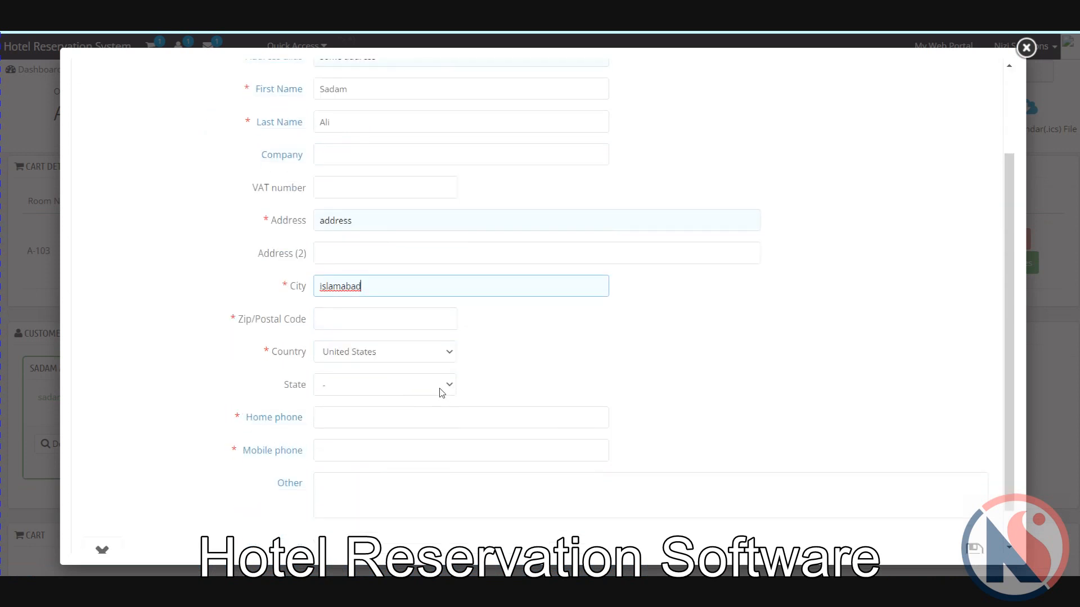
{"action": "left_click", "coordinate": [439, 390]}
{"action": "left_click", "coordinate": [396, 260]}
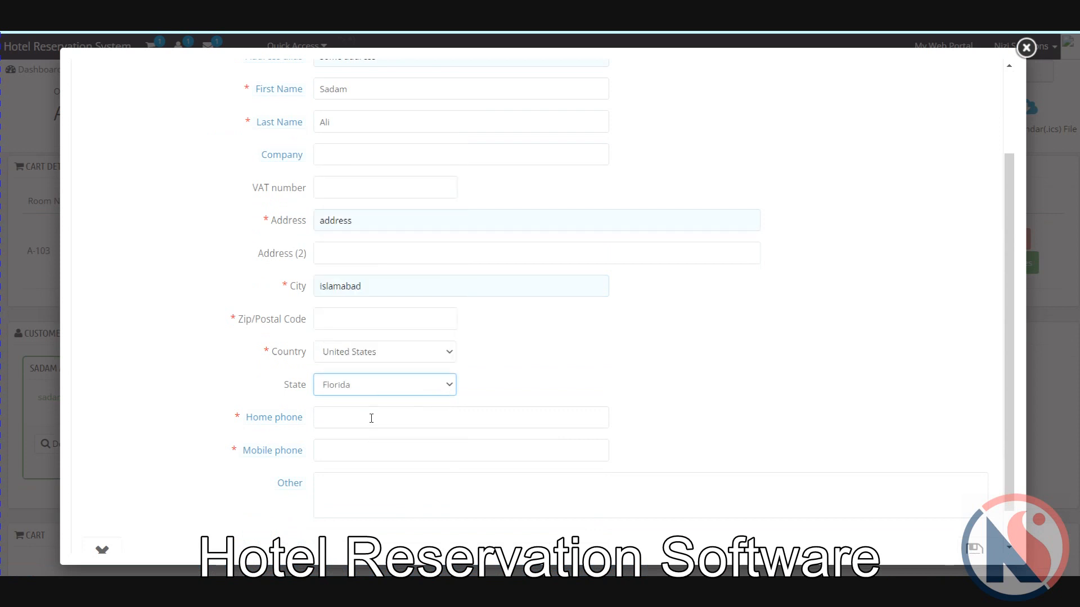
{"action": "left_click", "coordinate": [371, 419]}
{"action": "left_click", "coordinate": [417, 458]}
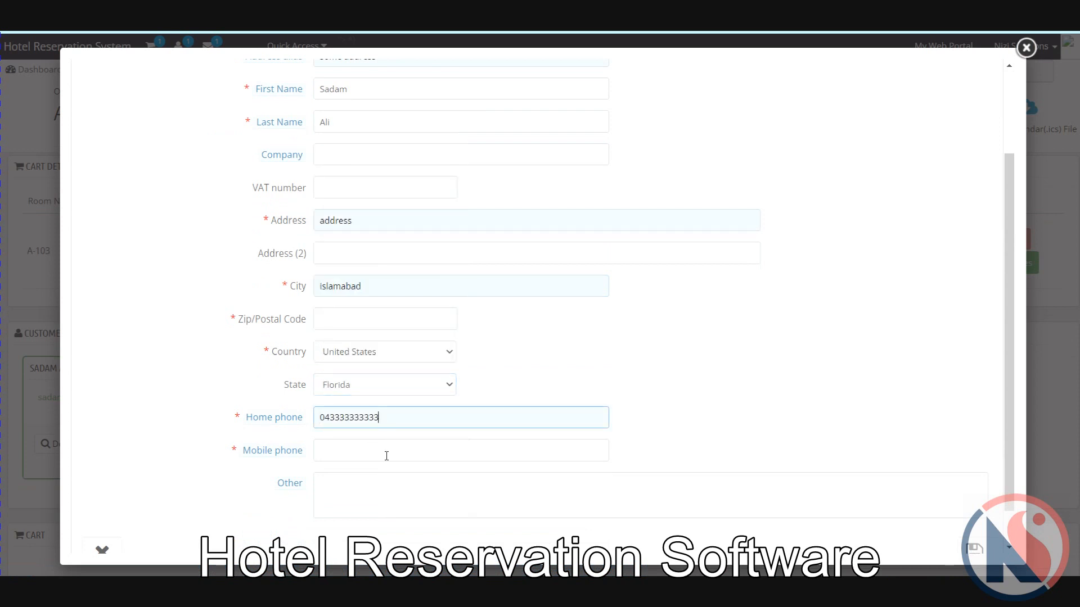
{"action": "left_click", "coordinate": [386, 453]}
{"action": "left_click", "coordinate": [412, 485]}
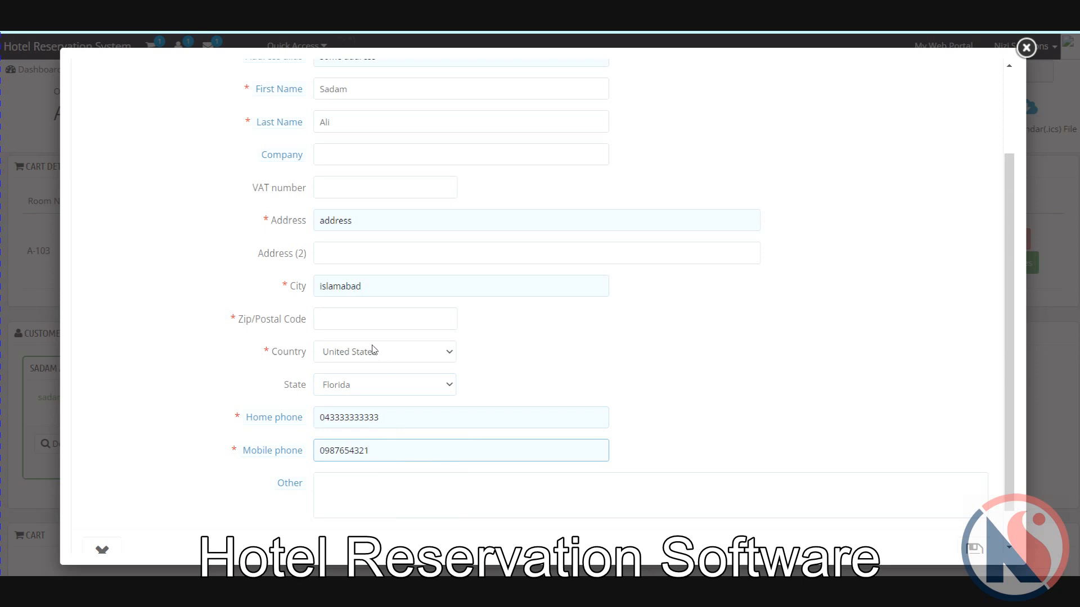
{"action": "left_click", "coordinate": [366, 320]}
{"action": "left_click", "coordinate": [392, 354]}
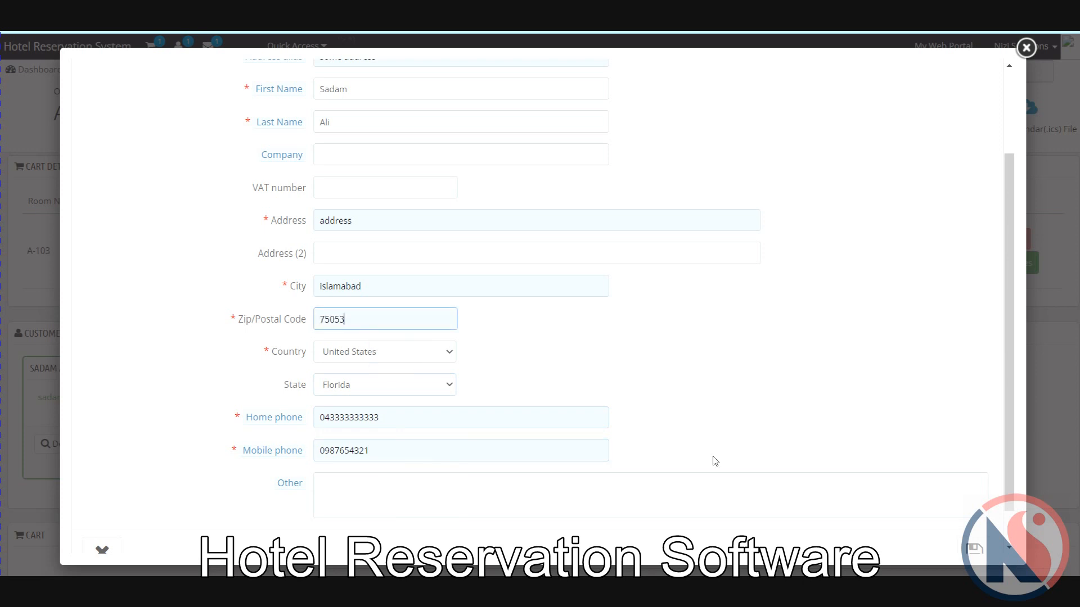
{"action": "scroll", "coordinate": [830, 443], "scroll_direction": "down", "scroll_amount": 1}
{"action": "scroll", "coordinate": [828, 444], "scroll_direction": "up", "scroll_amount": 3}
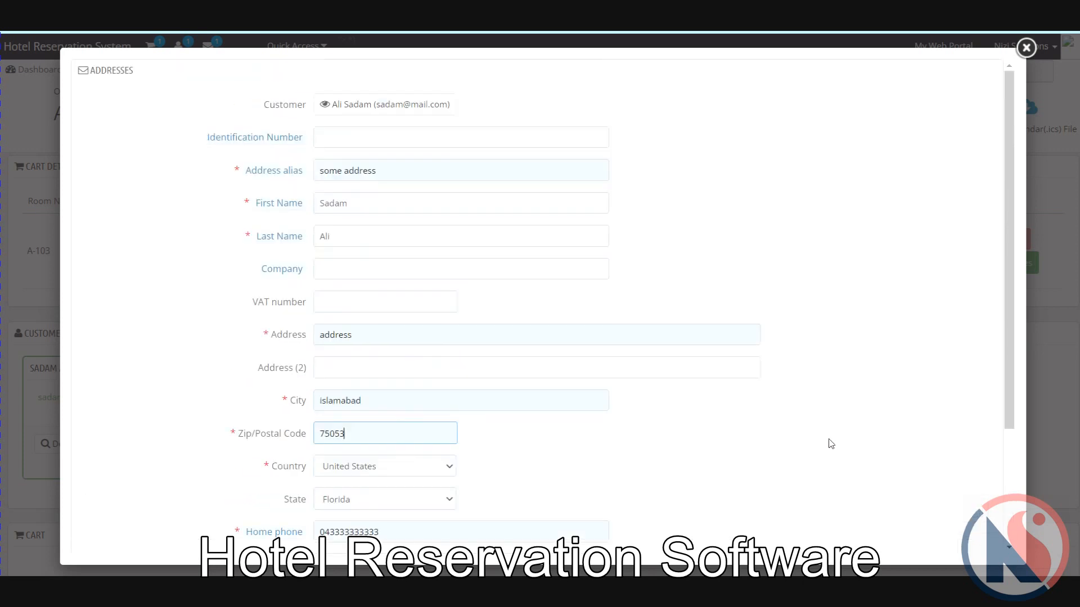
{"action": "scroll", "coordinate": [828, 443], "scroll_direction": "down", "scroll_amount": 3}
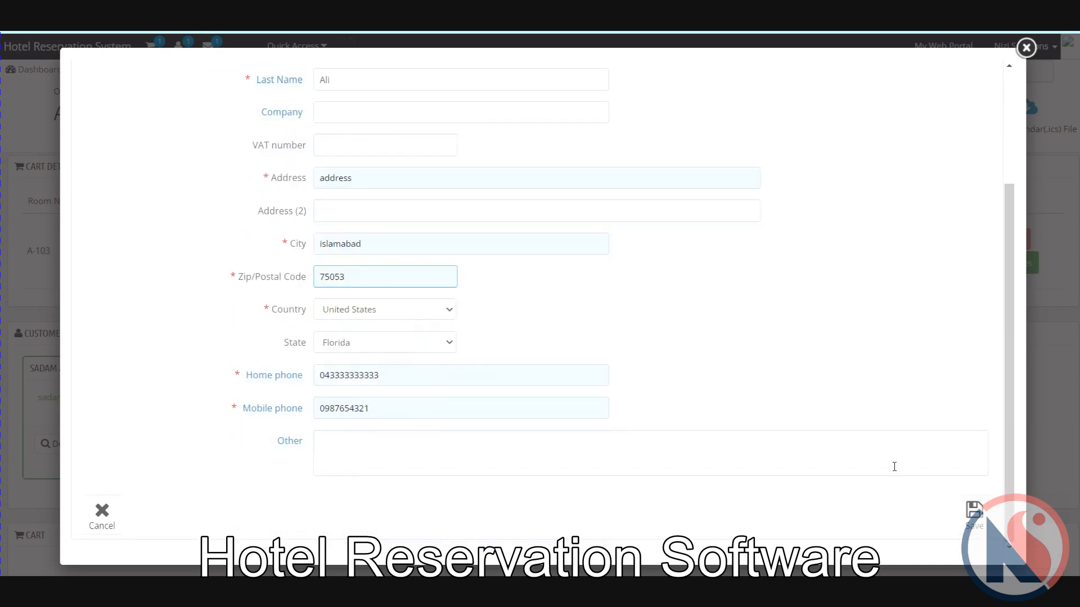
{"action": "left_click", "coordinate": [974, 513]}
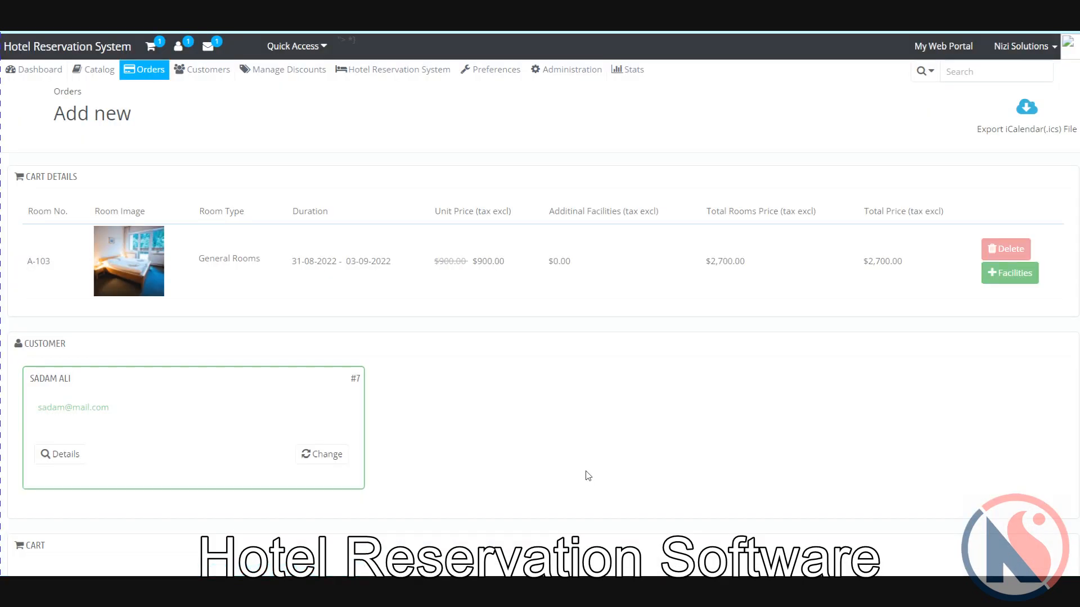
Step: Scroll down to the order summary: $2,700.00, Bank wire, Awaiting bank wire payment
{"action": "scroll", "coordinate": [588, 477], "scroll_direction": "down", "scroll_amount": 8}
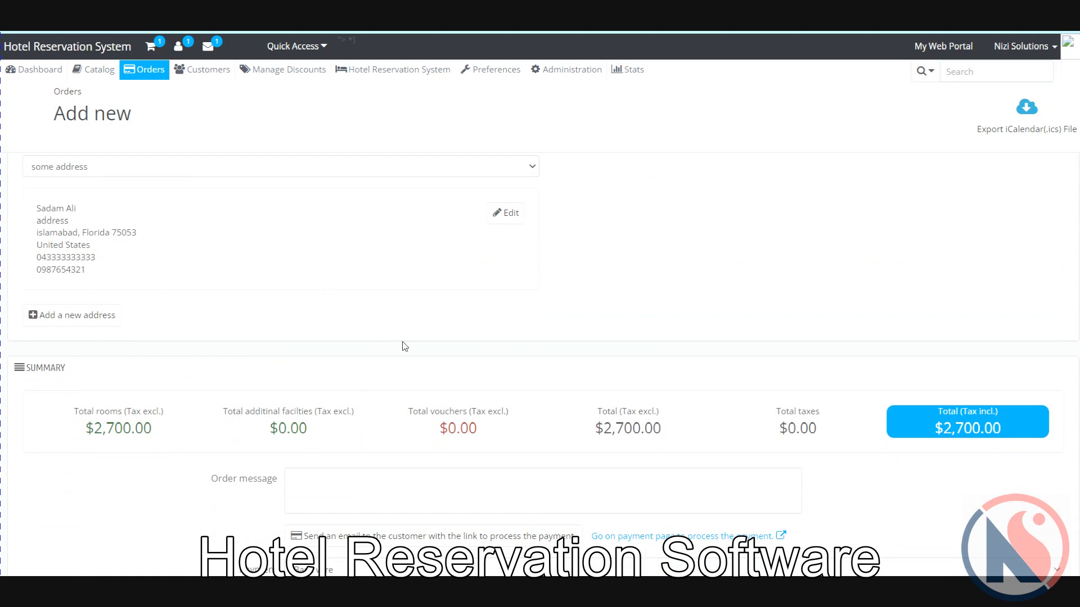
{"action": "scroll", "coordinate": [255, 332], "scroll_direction": "down", "scroll_amount": 2}
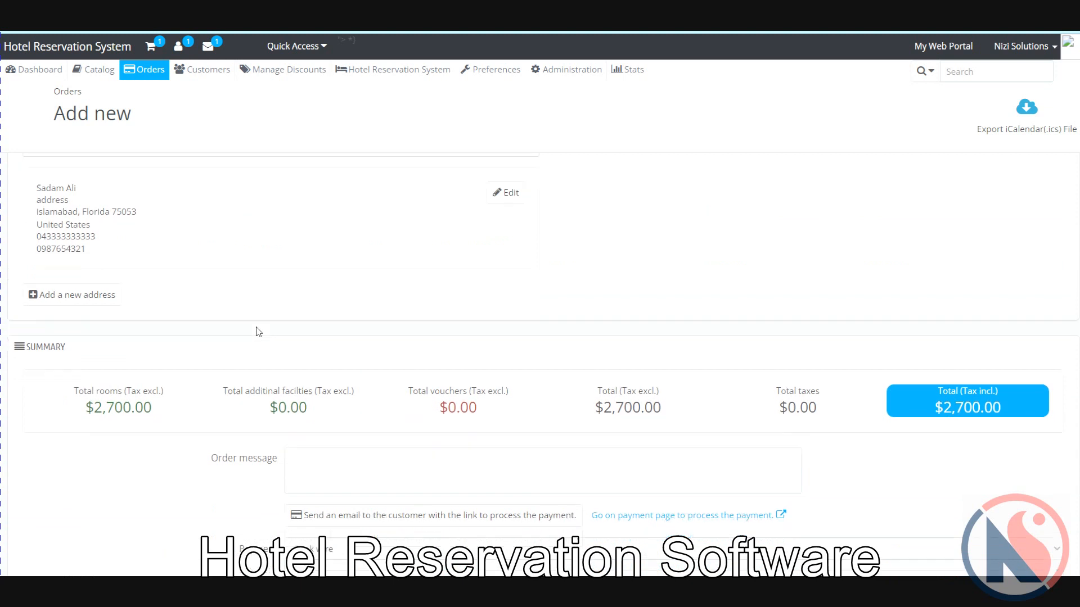
{"action": "scroll", "coordinate": [149, 388], "scroll_direction": "down", "scroll_amount": 2}
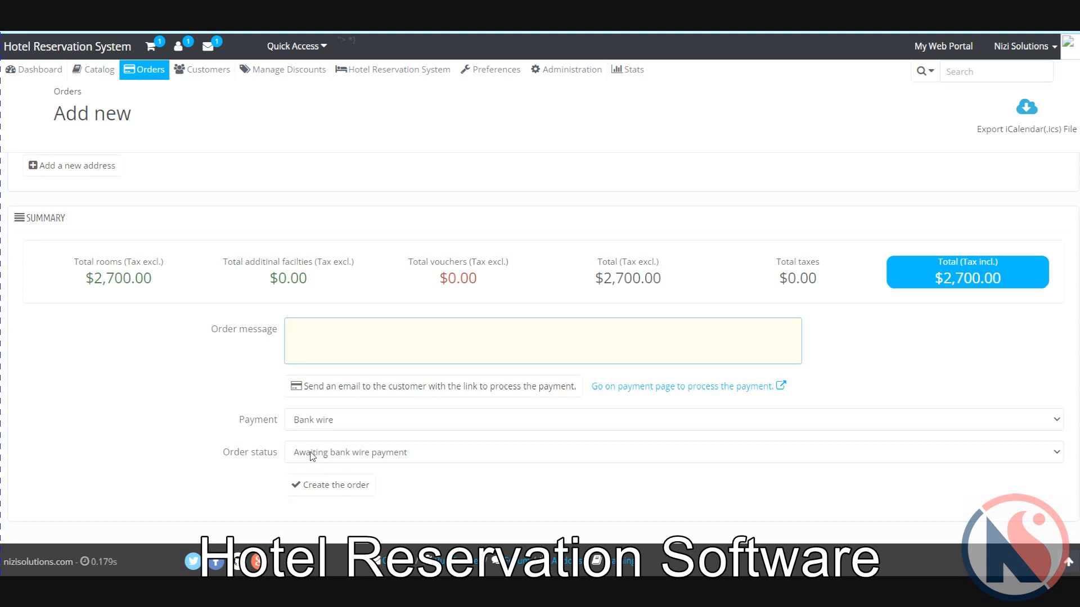
Step: Create the $2,700.00 order with order status Payment accepted
{"action": "left_click", "coordinate": [356, 457]}
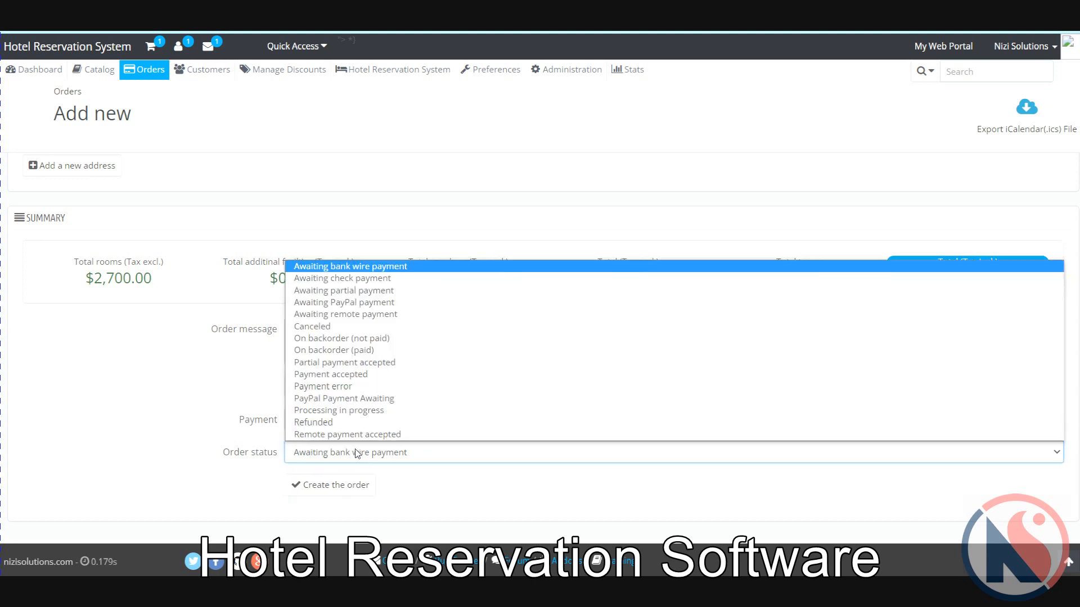
{"action": "left_click", "coordinate": [378, 377]}
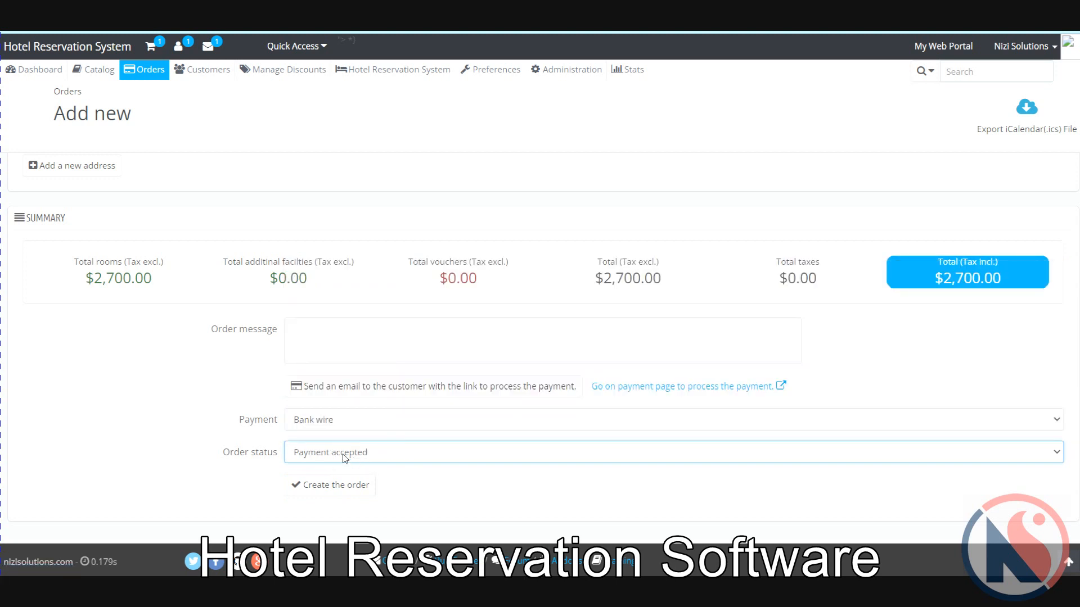
{"action": "left_click", "coordinate": [388, 459]}
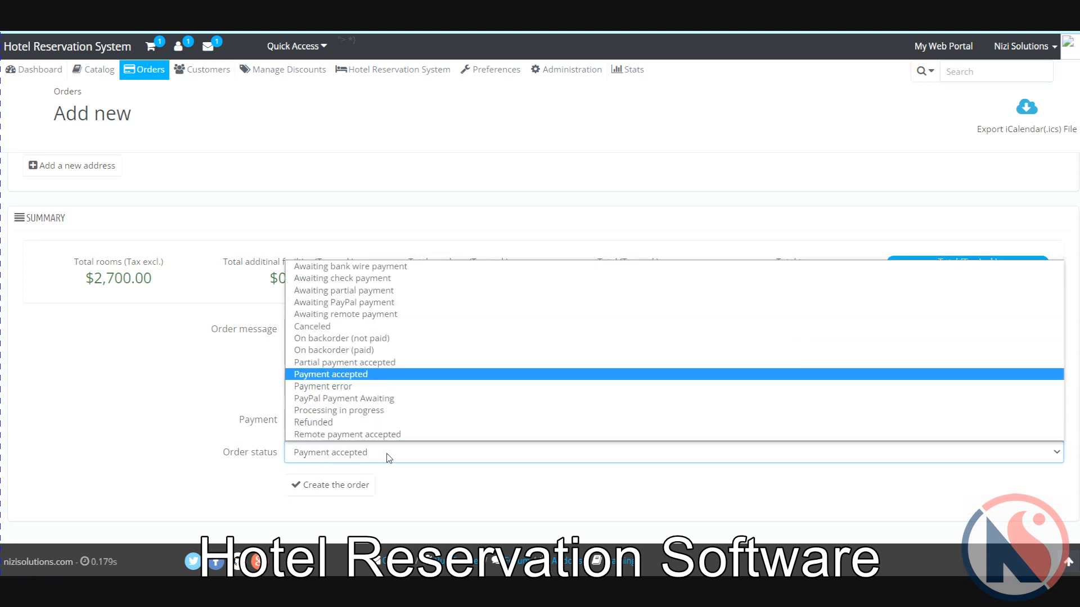
{"action": "left_click", "coordinate": [387, 459]}
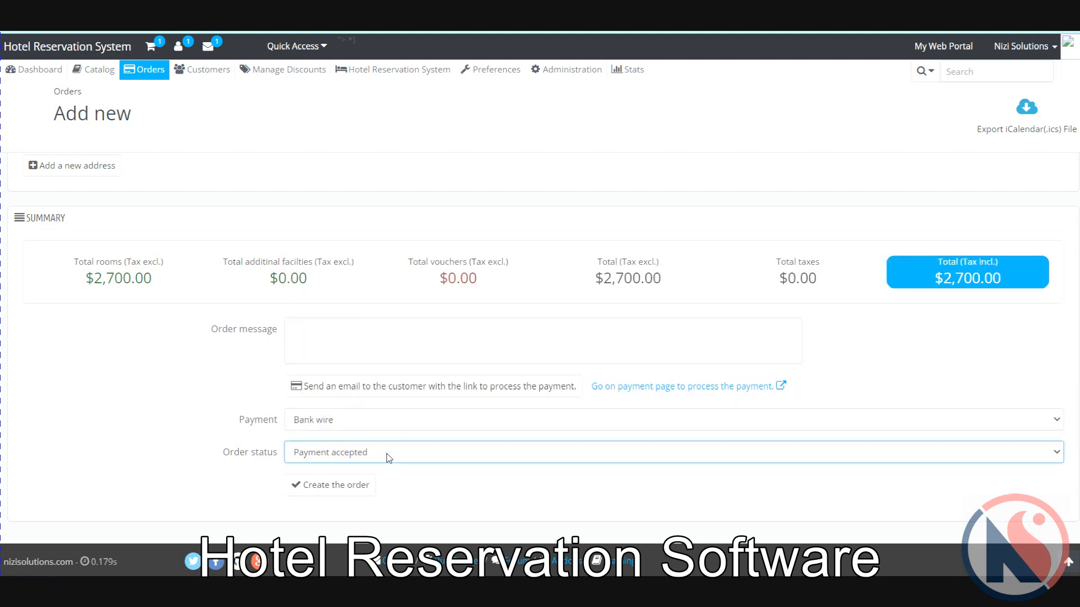
{"action": "left_click", "coordinate": [362, 491]}
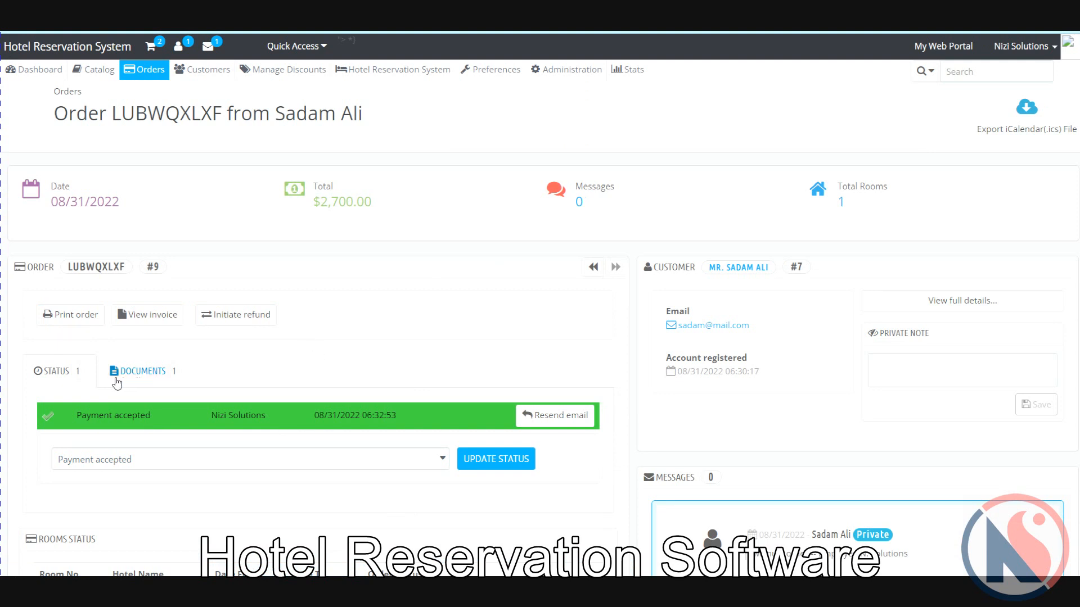
{"action": "left_click", "coordinate": [145, 376]}
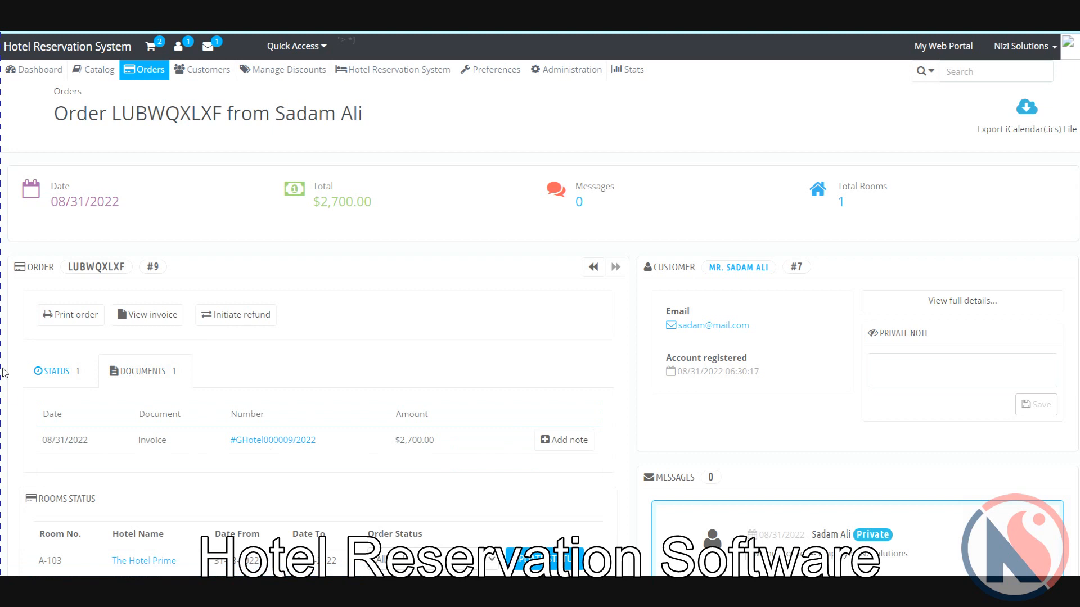
{"action": "left_click", "coordinate": [41, 374]}
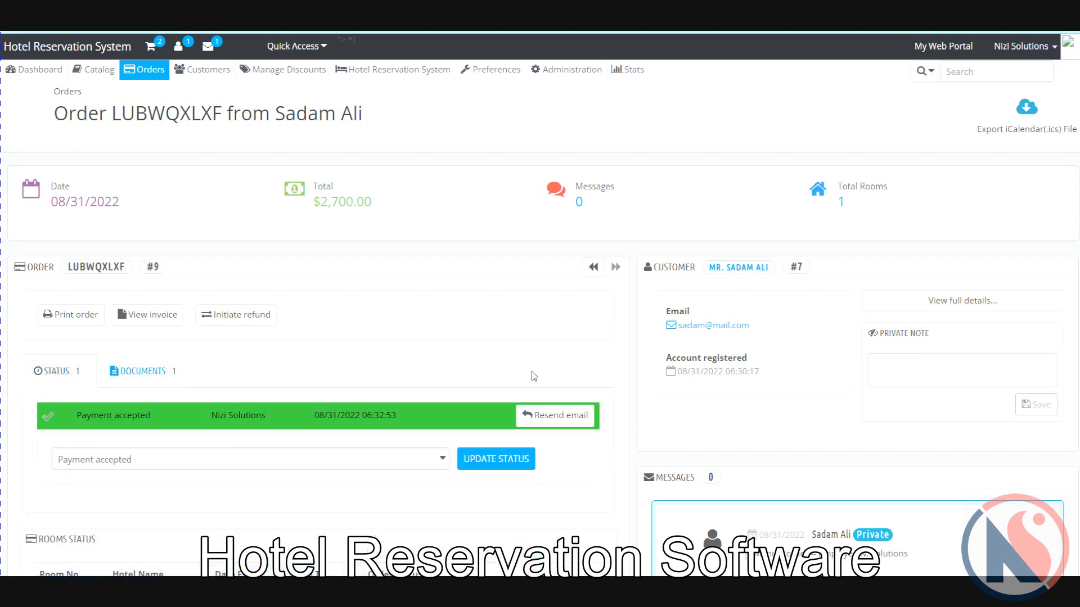
{"action": "scroll", "coordinate": [534, 379], "scroll_direction": "down", "scroll_amount": 3}
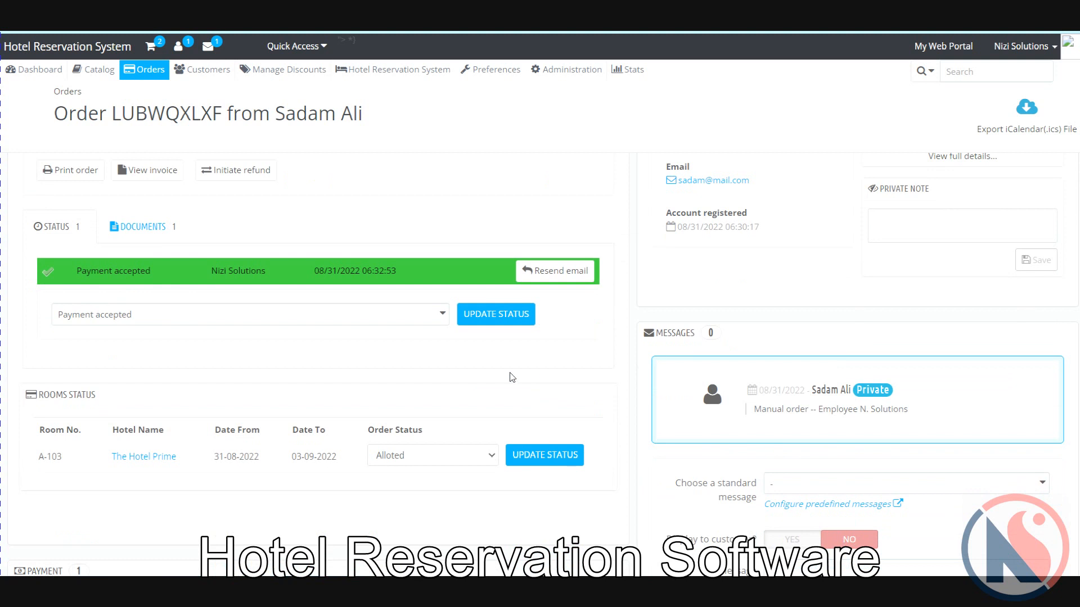
{"action": "scroll", "coordinate": [261, 487], "scroll_direction": "down", "scroll_amount": 1}
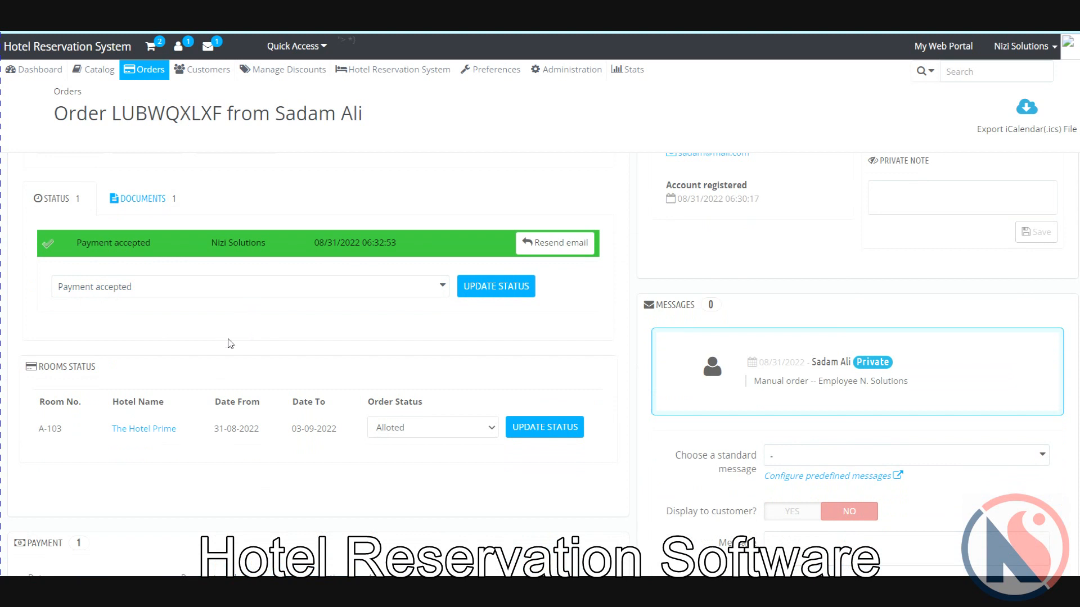
{"action": "left_click", "coordinate": [180, 293]}
{"action": "left_click", "coordinate": [181, 293]}
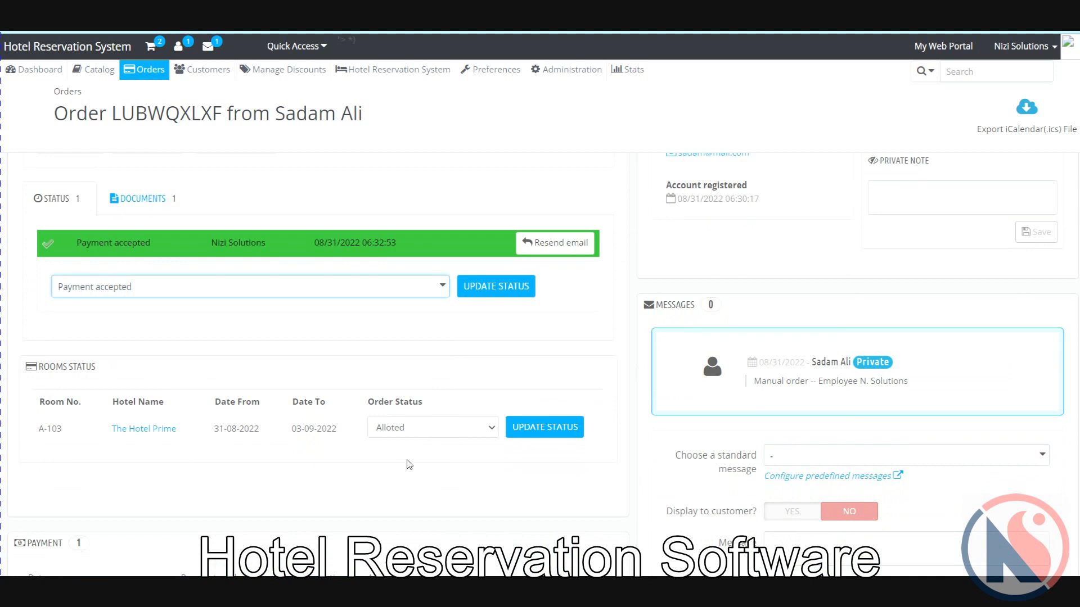
Step: Set room A-103's status to Checked In and save the update
{"action": "left_click", "coordinate": [423, 430]}
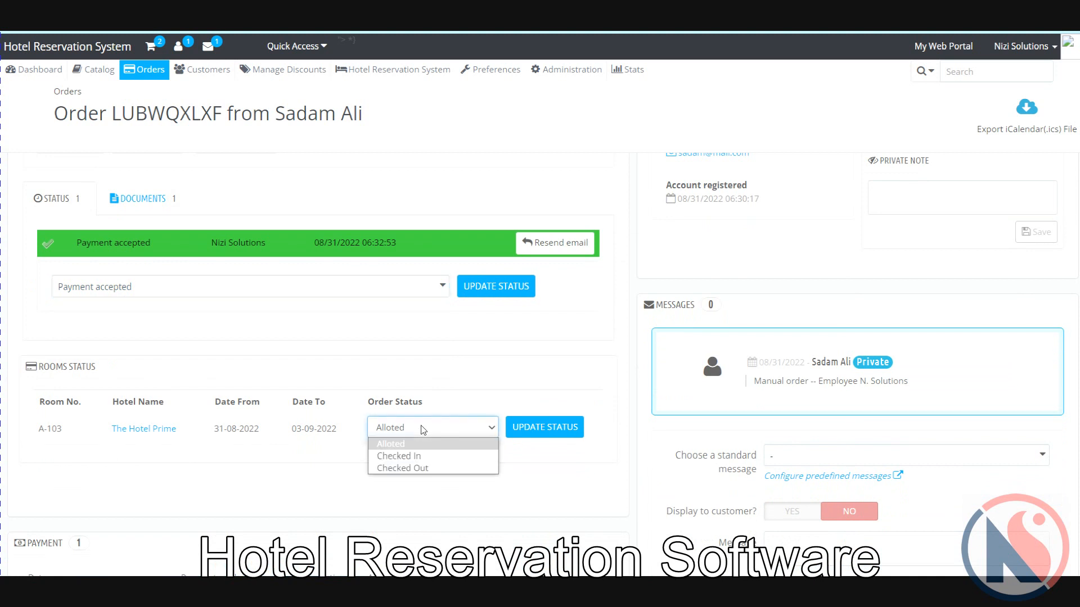
{"action": "left_click", "coordinate": [417, 456]}
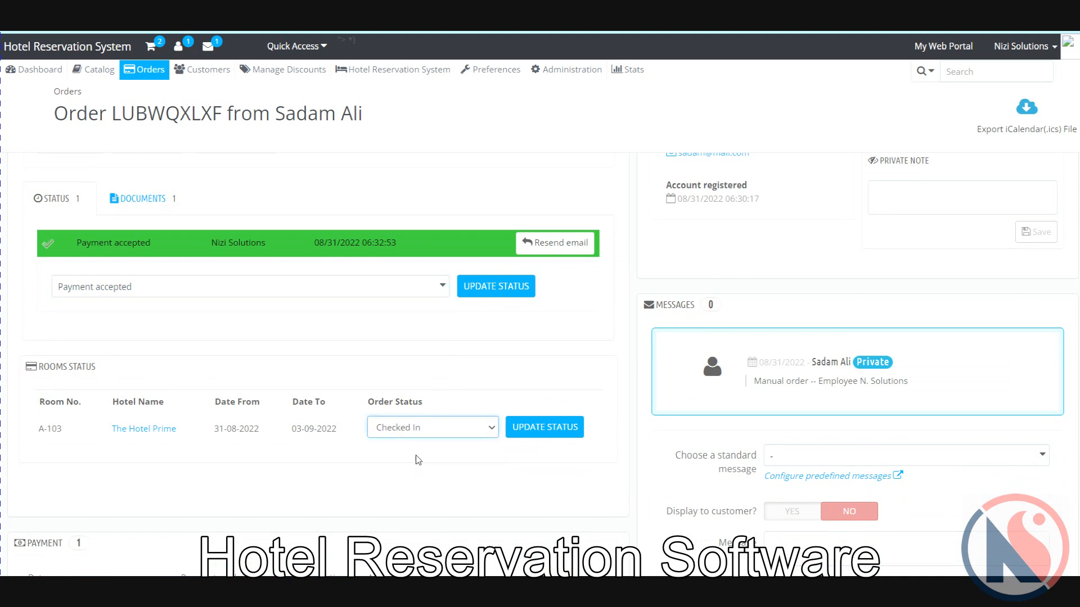
{"action": "left_click", "coordinate": [561, 428]}
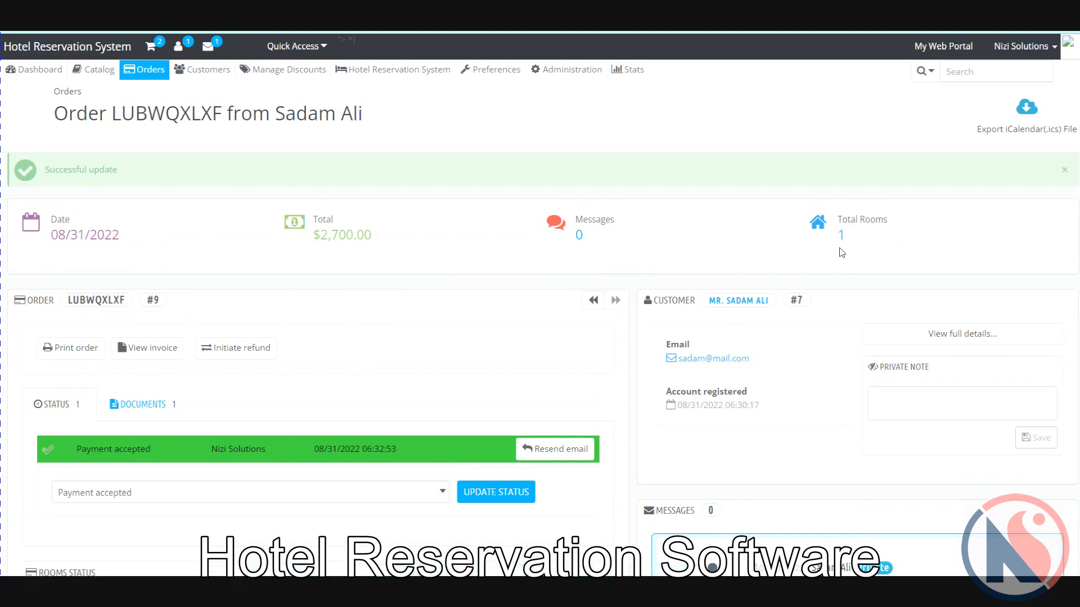
{"action": "scroll", "coordinate": [842, 252], "scroll_direction": "down", "scroll_amount": 2}
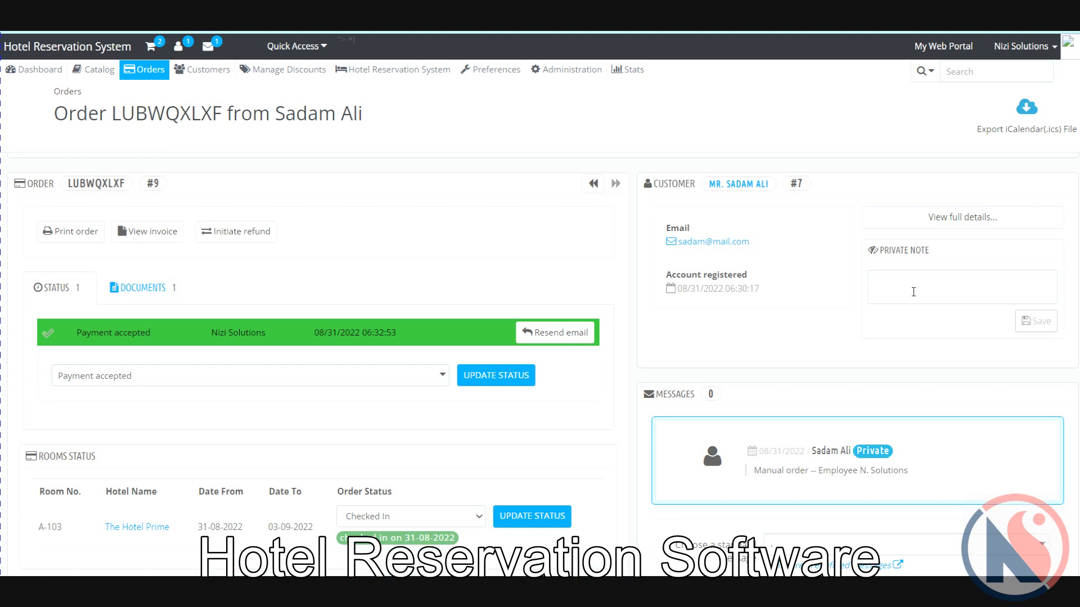
{"action": "scroll", "coordinate": [909, 289], "scroll_direction": "down", "scroll_amount": 2}
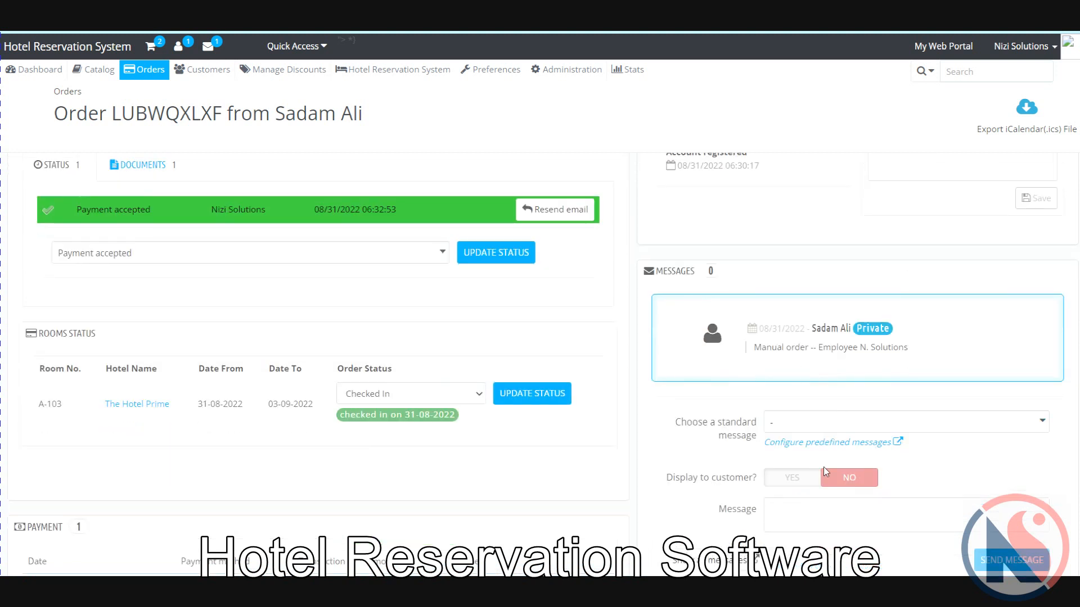
{"action": "scroll", "coordinate": [824, 471], "scroll_direction": "down", "scroll_amount": 2}
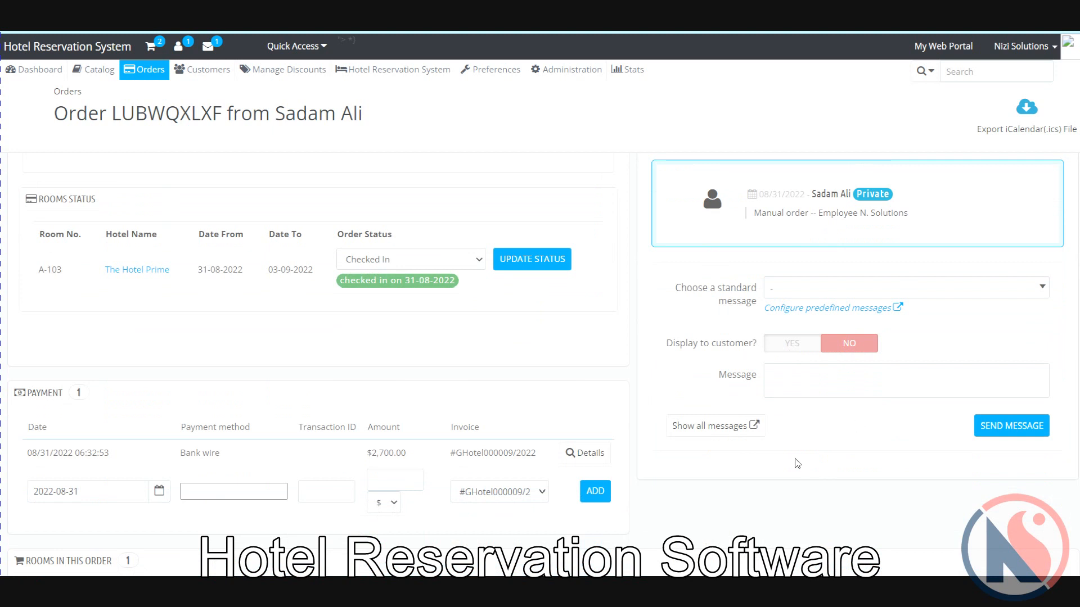
{"action": "scroll", "coordinate": [797, 463], "scroll_direction": "down", "scroll_amount": 1}
{"action": "scroll", "coordinate": [798, 463], "scroll_direction": "up", "scroll_amount": 1}
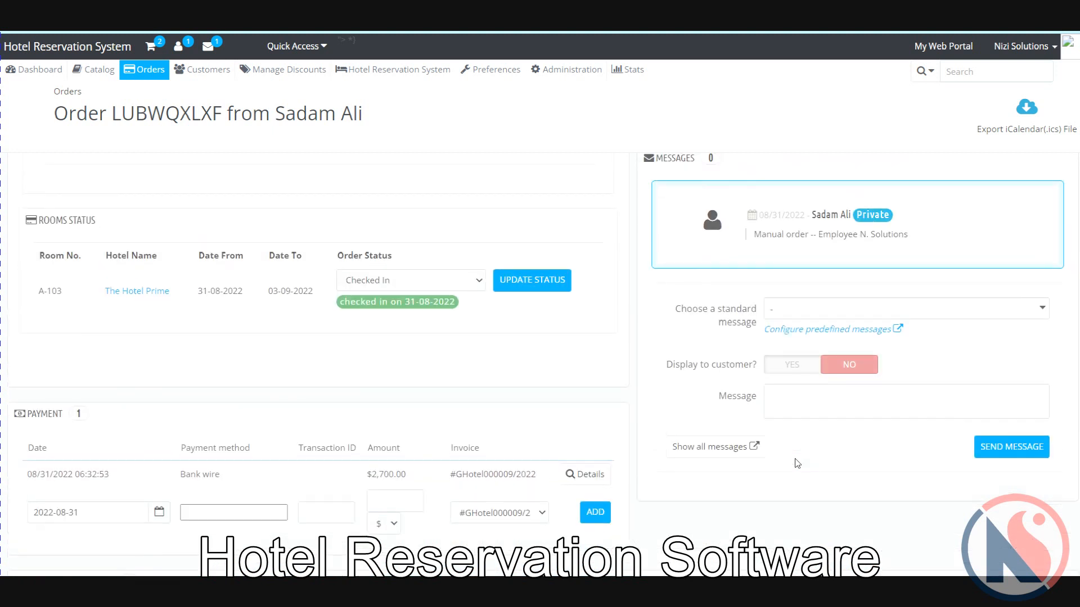
{"action": "scroll", "coordinate": [797, 464], "scroll_direction": "down", "scroll_amount": 1}
{"action": "scroll", "coordinate": [797, 464], "scroll_direction": "up", "scroll_amount": 1}
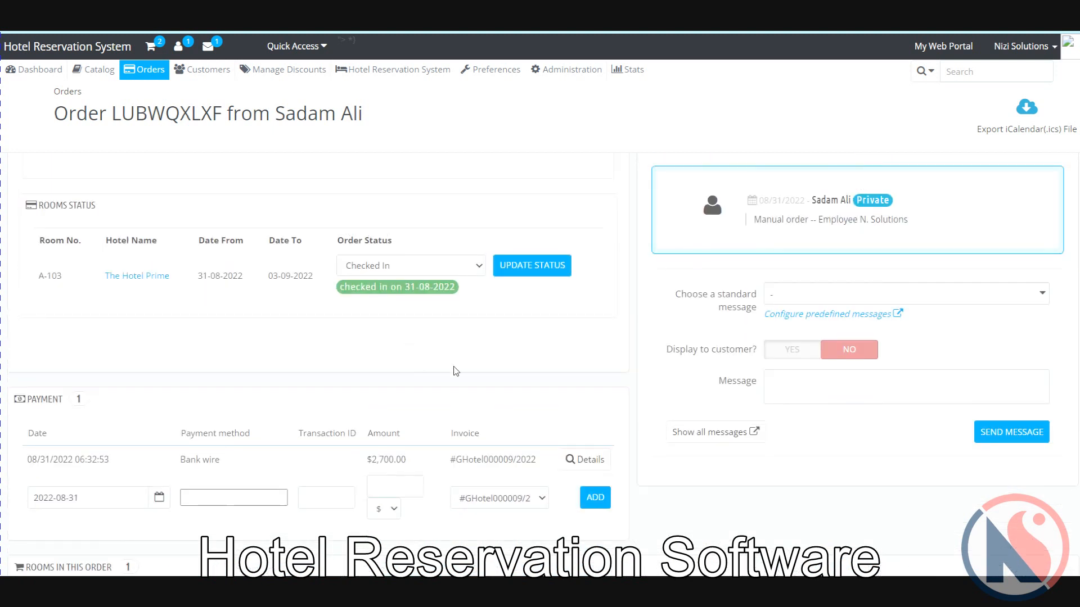
{"action": "scroll", "coordinate": [455, 371], "scroll_direction": "up", "scroll_amount": 1}
{"action": "scroll", "coordinate": [455, 371], "scroll_direction": "down", "scroll_amount": 2}
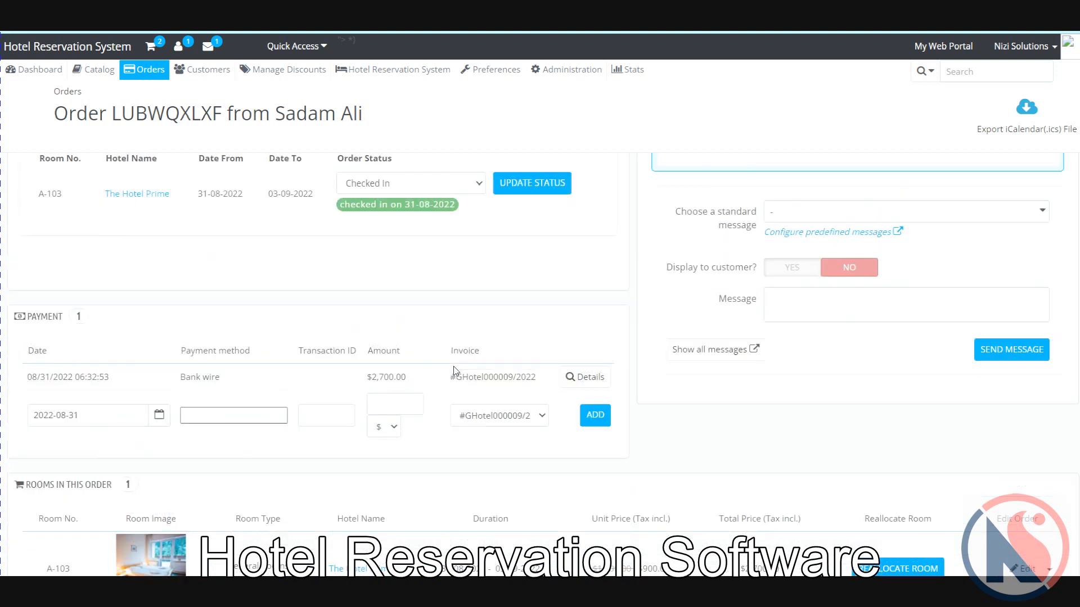
{"action": "scroll", "coordinate": [455, 371], "scroll_direction": "up", "scroll_amount": 2}
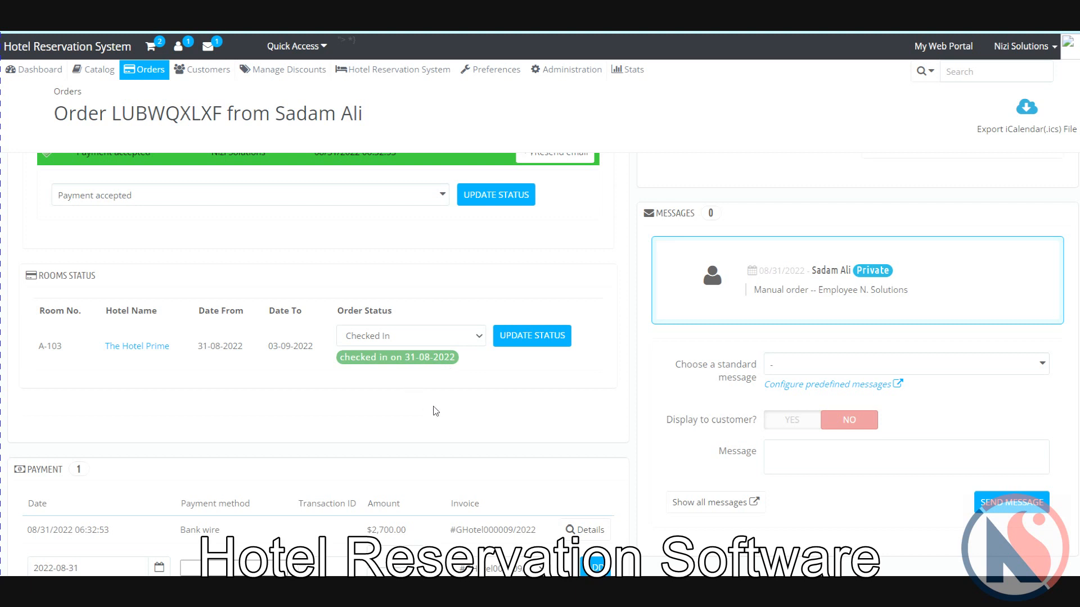
Step: Keep room A-103 Checked In and open the Book Now page in a new tab
{"action": "left_click", "coordinate": [471, 333]}
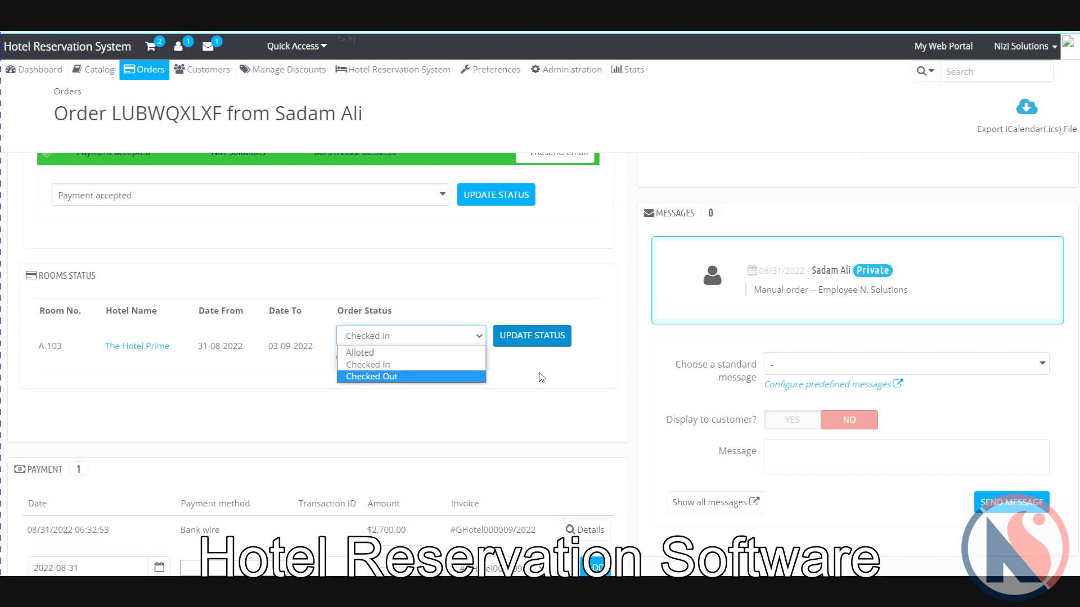
{"action": "left_click", "coordinate": [544, 400]}
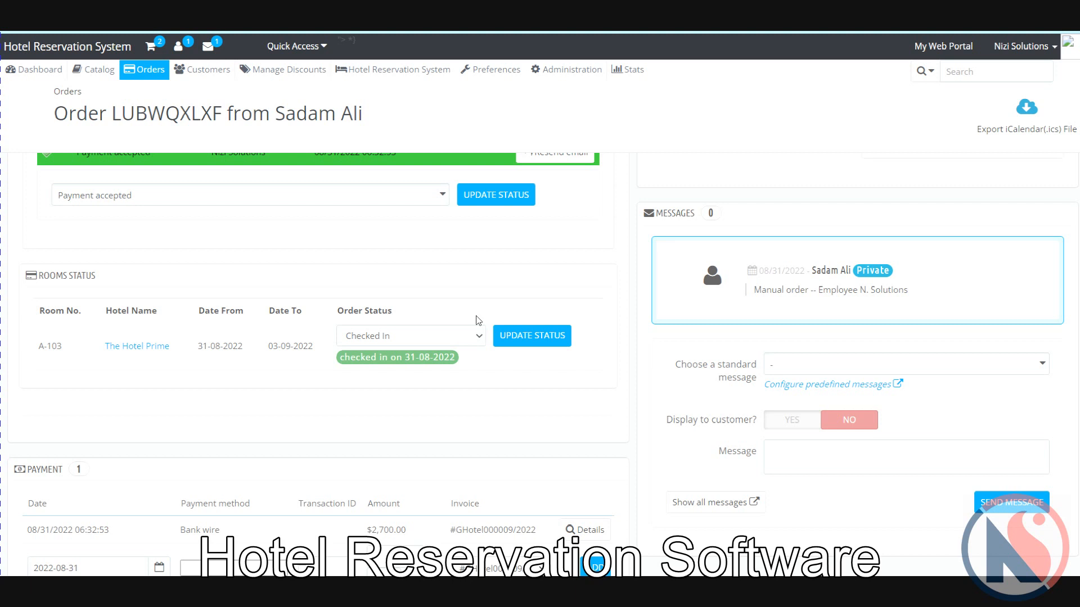
{"action": "mouse_move", "coordinate": [378, 70]}
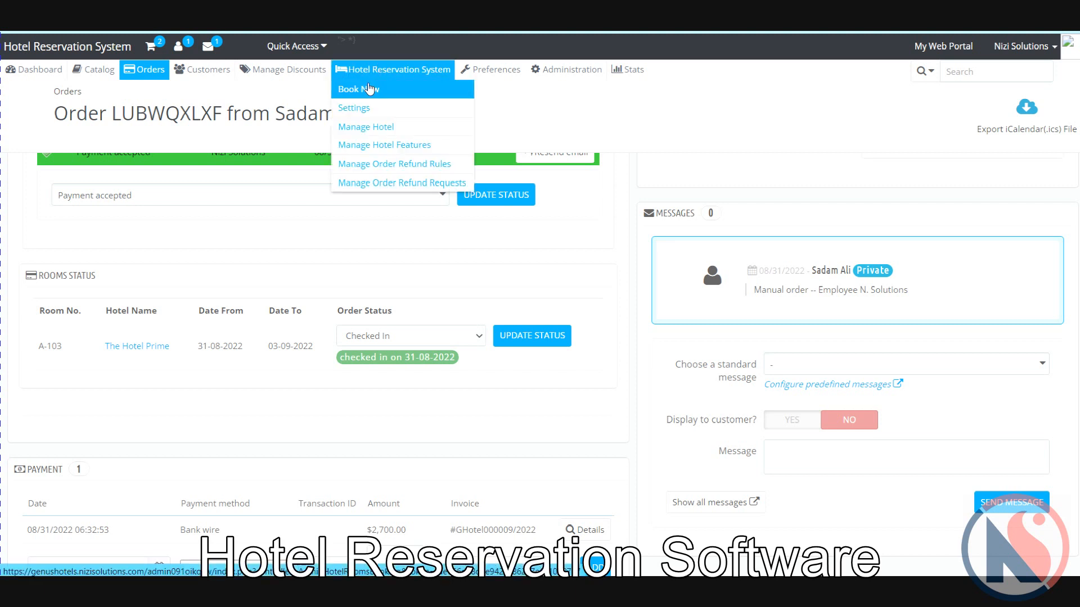
{"action": "right_click", "coordinate": [370, 89]}
{"action": "left_click", "coordinate": [394, 94]}
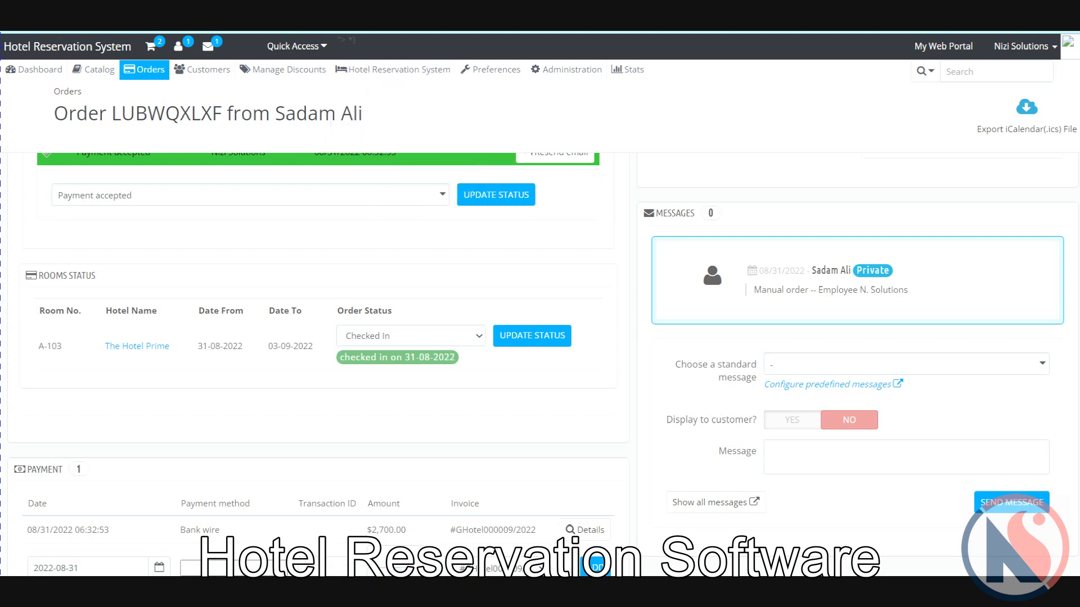
Step: Switch to the Book Now tab and browse down the page
{"action": "key", "text": "ctrl+Tab"}
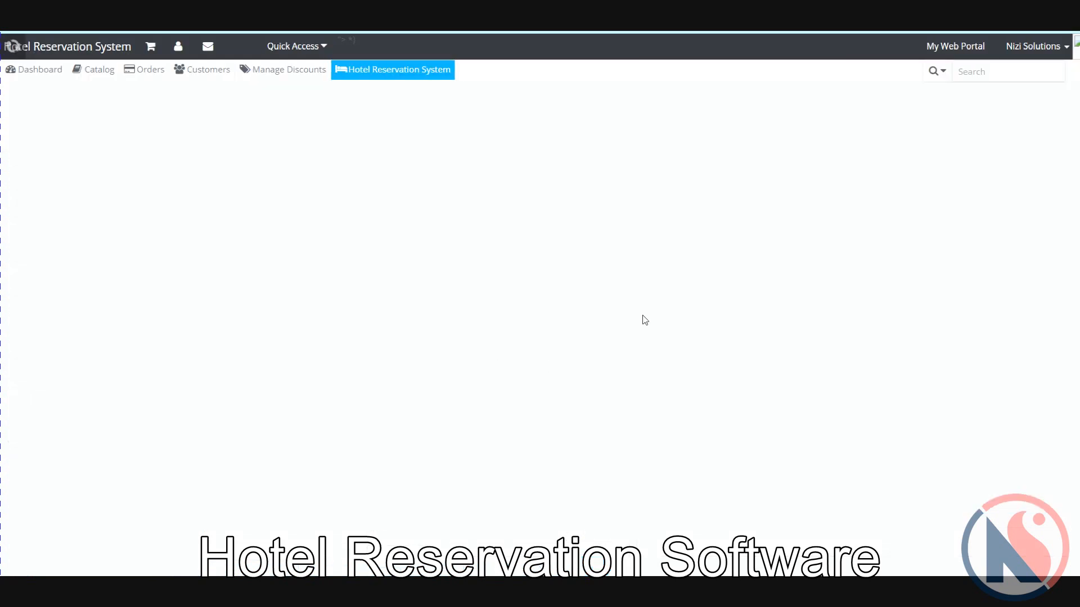
{"action": "scroll", "coordinate": [639, 311], "scroll_direction": "down", "scroll_amount": 3}
{"action": "scroll", "coordinate": [639, 314], "scroll_direction": "down", "scroll_amount": 5}
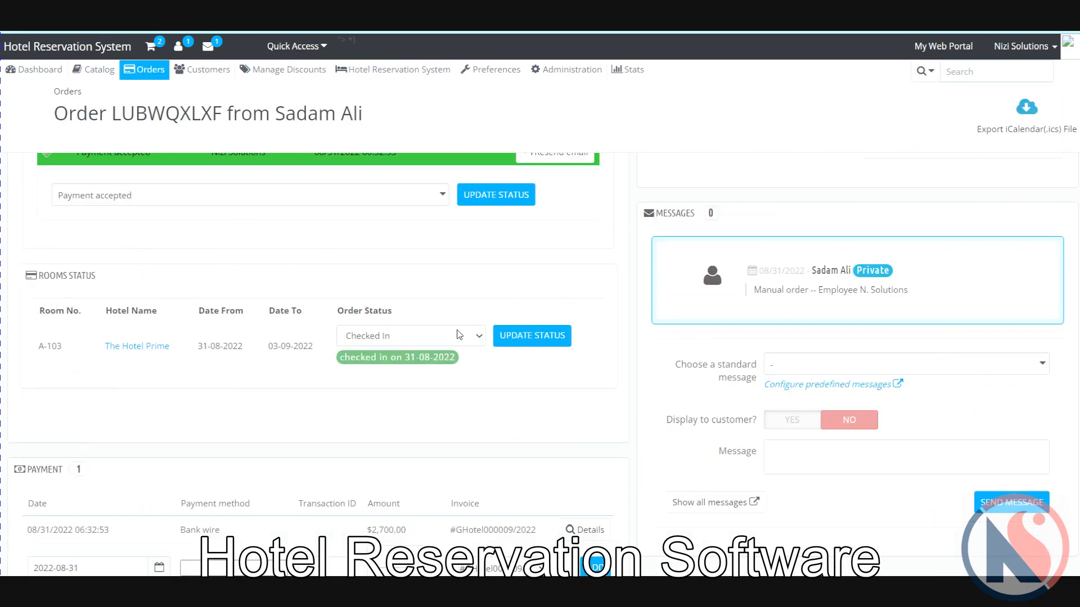
{"action": "scroll", "coordinate": [511, 482], "scroll_direction": "down", "scroll_amount": 2}
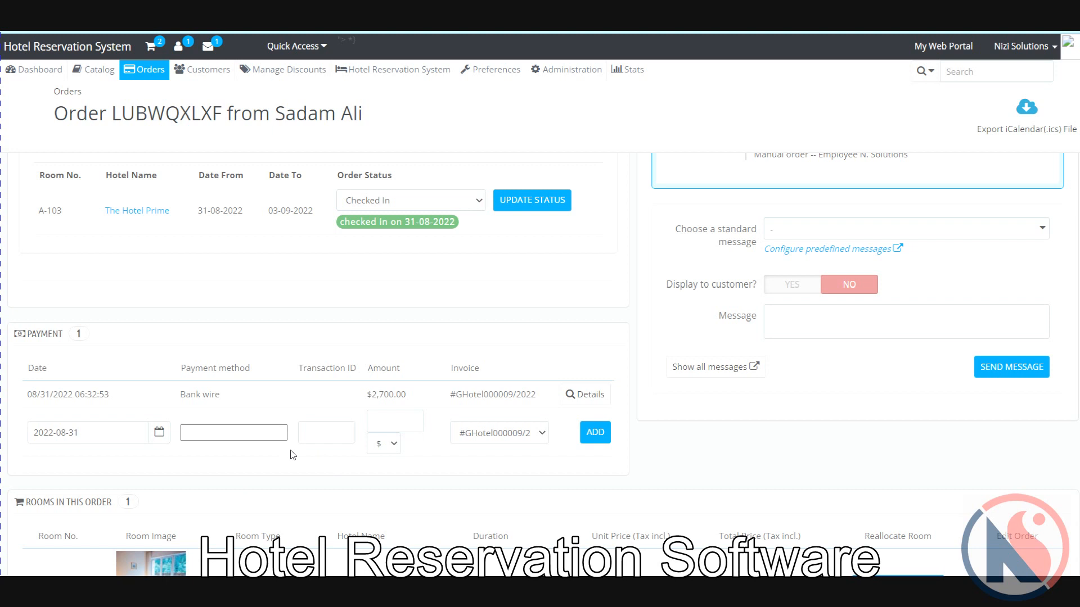
Step: Record a $200 payment with payment method Cash on the order
{"action": "left_click", "coordinate": [243, 432]}
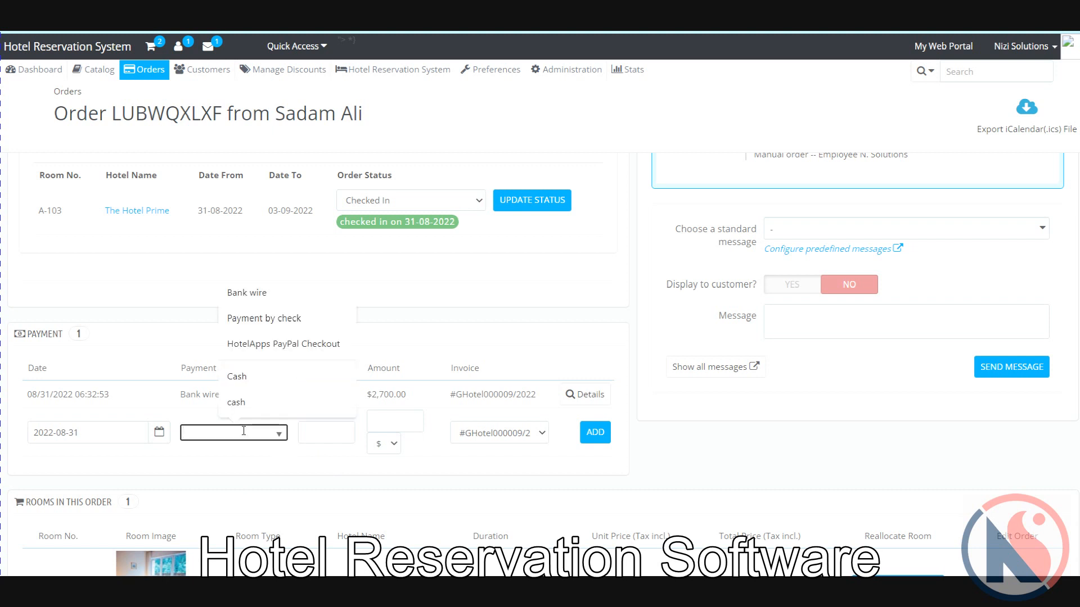
{"action": "left_click", "coordinate": [236, 377]}
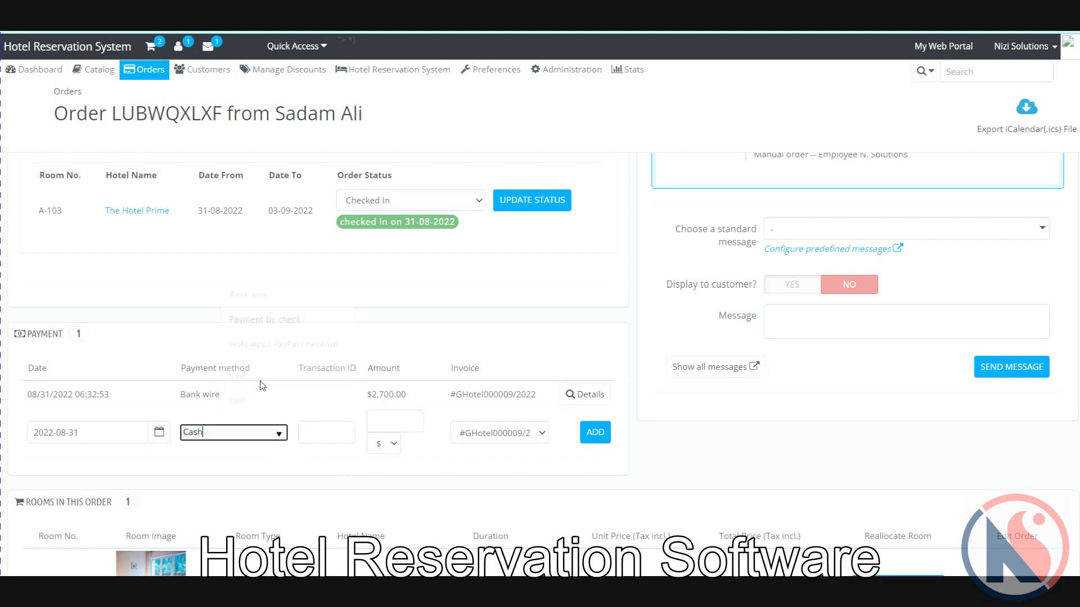
{"action": "left_click", "coordinate": [344, 440]}
{"action": "left_click", "coordinate": [412, 428]}
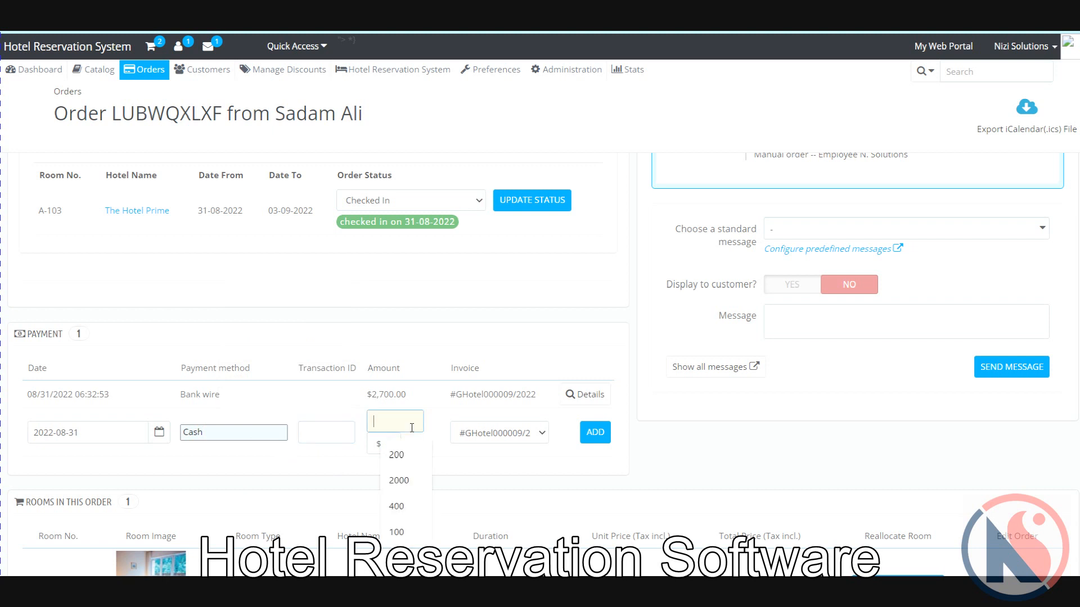
{"action": "left_click", "coordinate": [397, 454]}
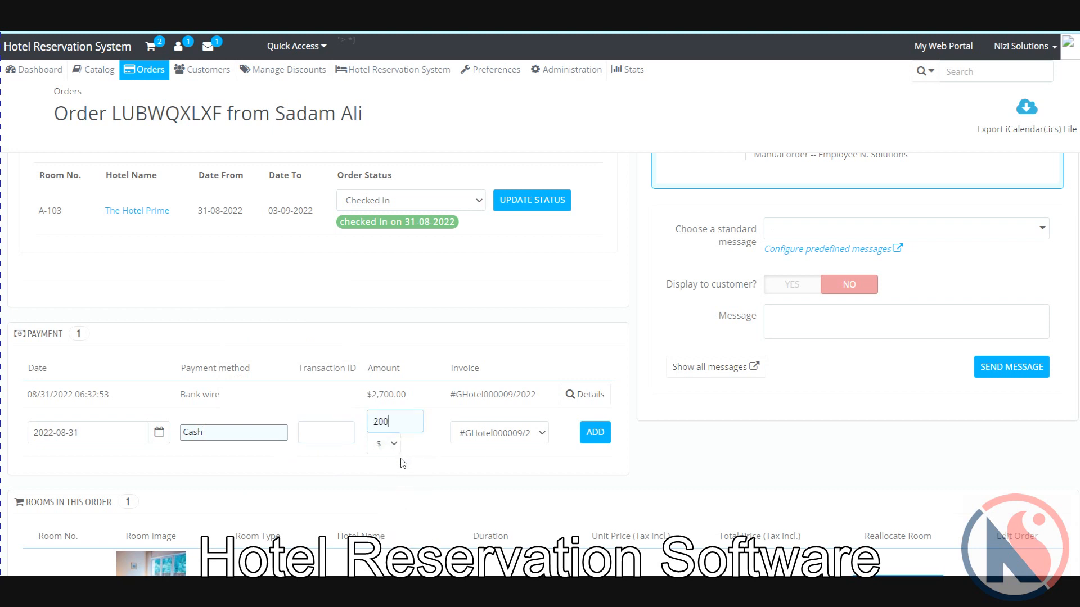
{"action": "left_click", "coordinate": [600, 442]}
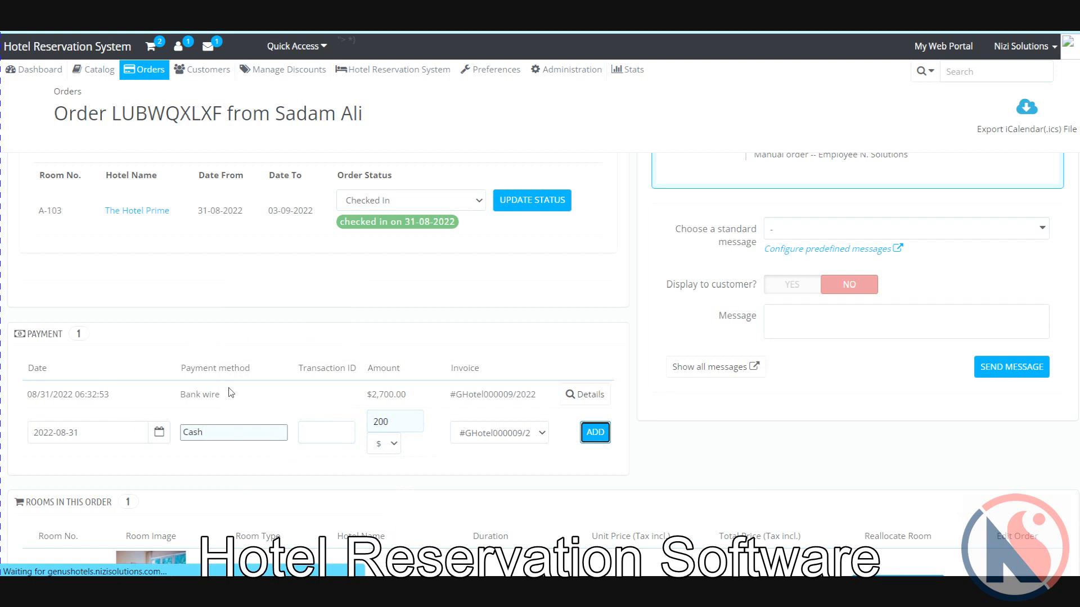
{"action": "scroll", "coordinate": [201, 400], "scroll_direction": "down", "scroll_amount": 10}
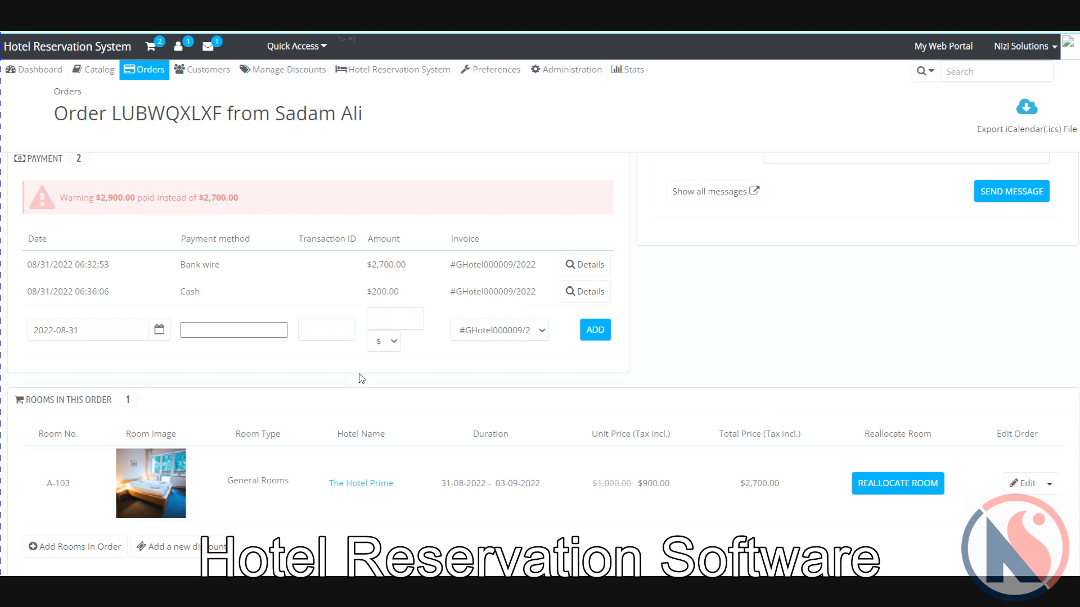
{"action": "scroll", "coordinate": [361, 378], "scroll_direction": "down", "scroll_amount": 2}
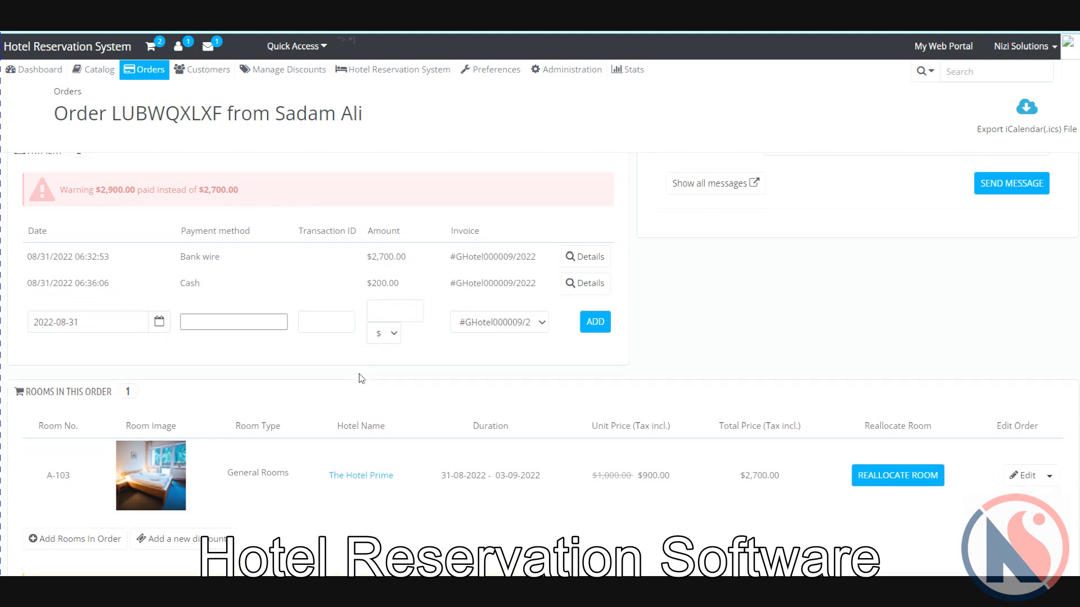
{"action": "scroll", "coordinate": [361, 378], "scroll_direction": "up", "scroll_amount": 3}
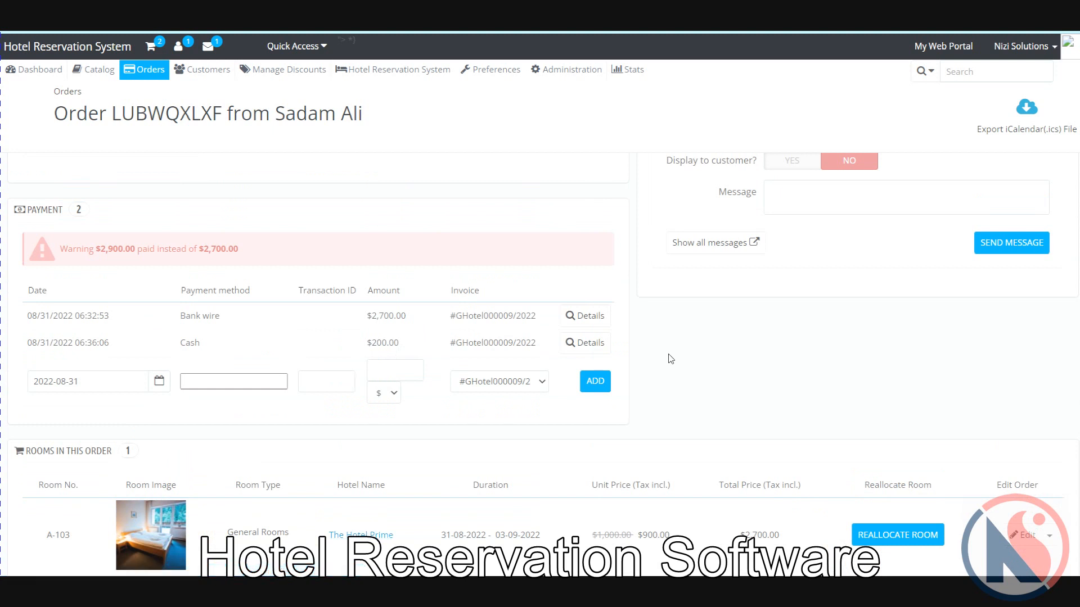
{"action": "scroll", "coordinate": [670, 343], "scroll_direction": "down", "scroll_amount": 4}
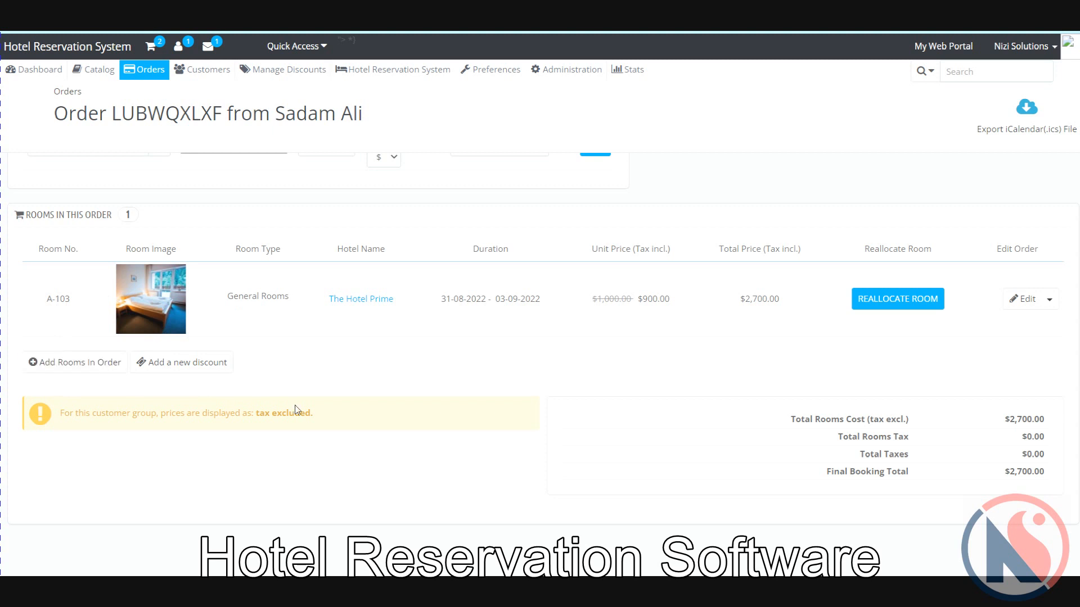
Step: Start a new order discount named 'Discount tp this customer'
{"action": "left_click", "coordinate": [183, 370]}
{"action": "scroll", "coordinate": [440, 445], "scroll_direction": "down", "scroll_amount": 1}
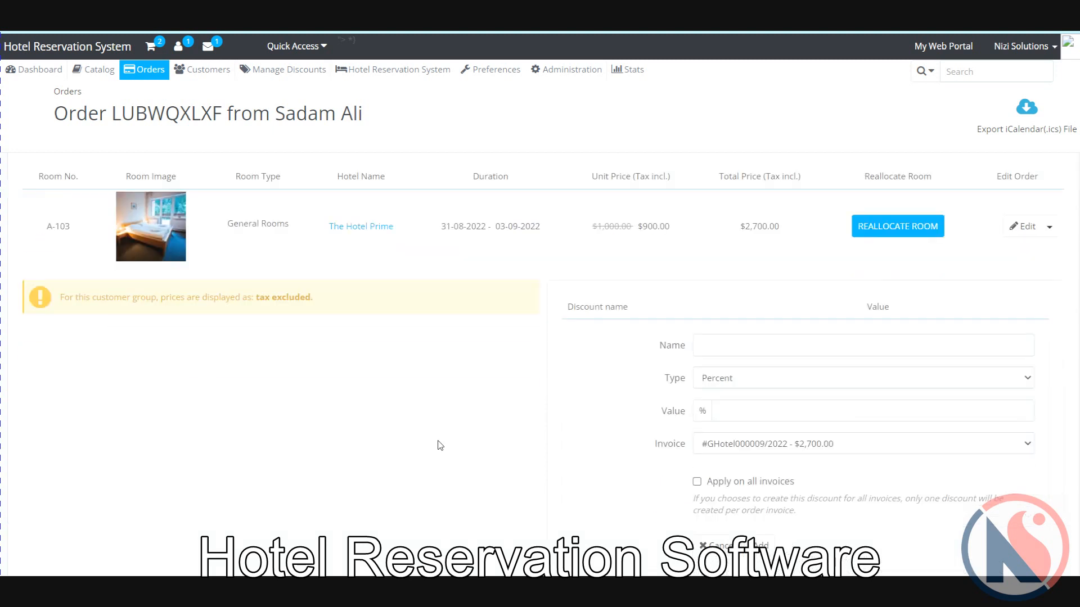
{"action": "scroll", "coordinate": [441, 445], "scroll_direction": "down", "scroll_amount": 1}
{"action": "left_click", "coordinate": [791, 319]}
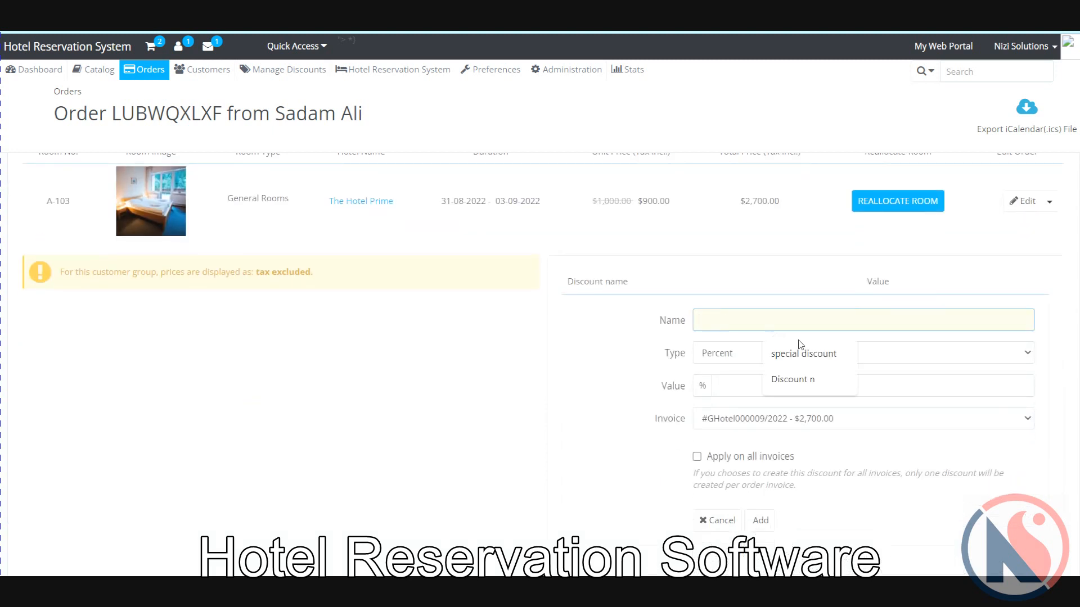
{"action": "left_click", "coordinate": [801, 380]}
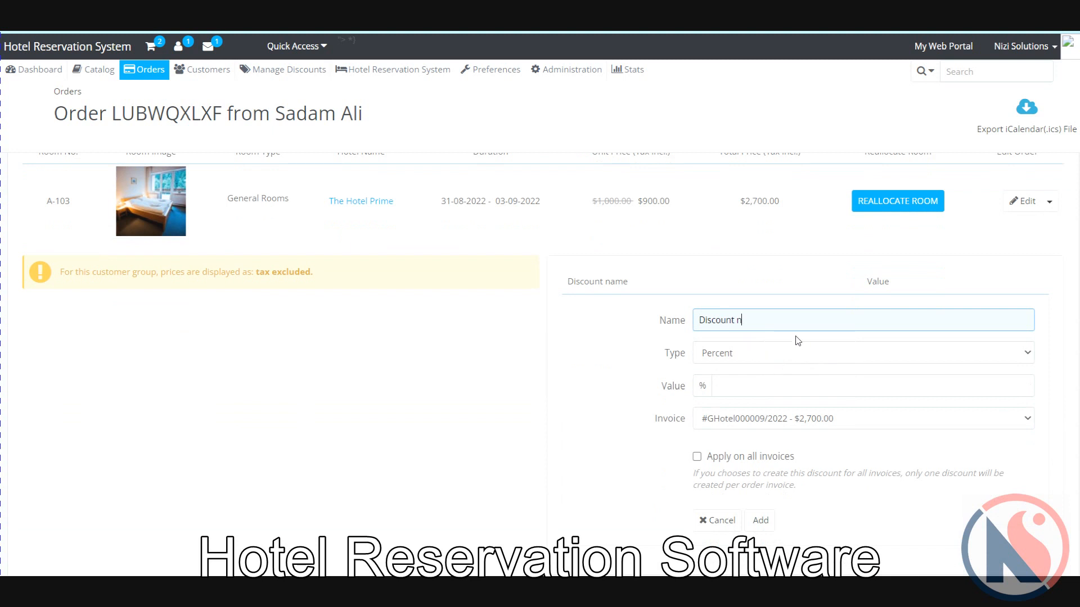
{"action": "key", "text": "BackSpace"}
{"action": "type", "text": "tp this customer"}
Step: Set the discount type to Amount with a value of 100
{"action": "left_click", "coordinate": [795, 359]}
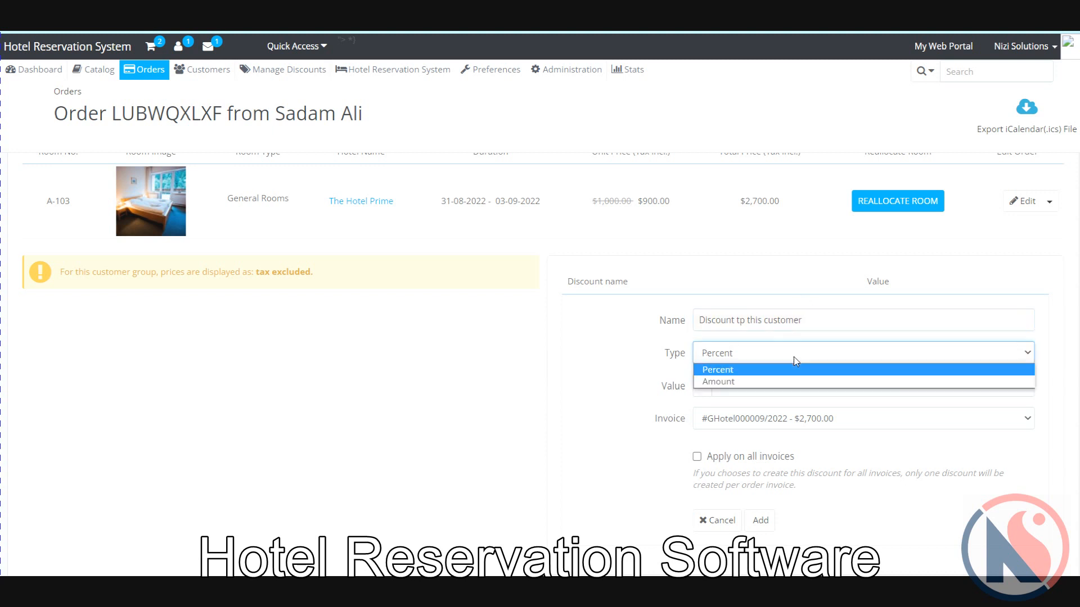
{"action": "left_click", "coordinate": [733, 383]}
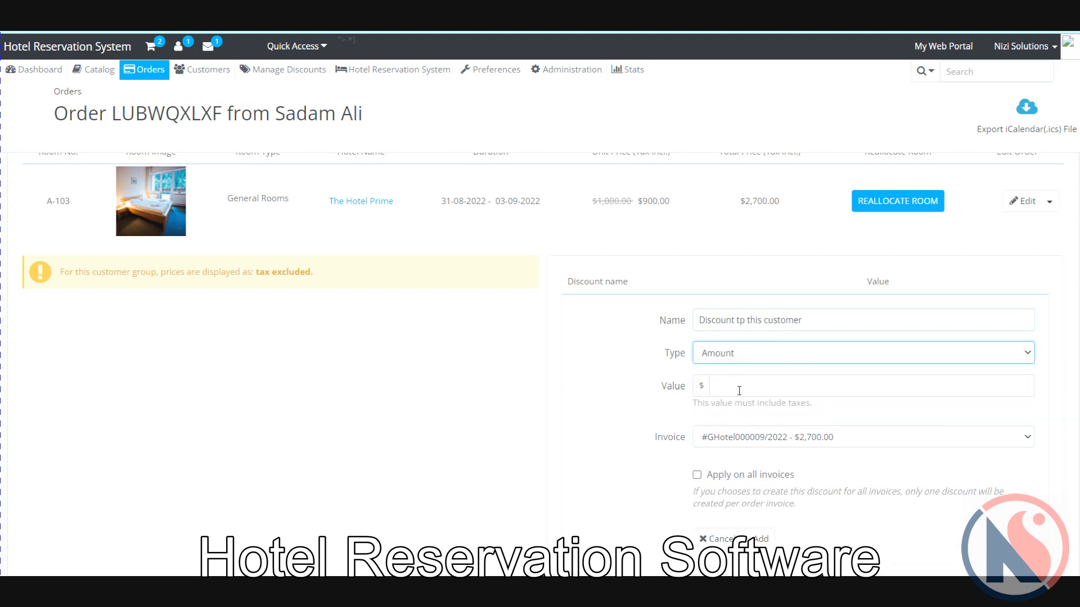
{"action": "left_click", "coordinate": [737, 389]}
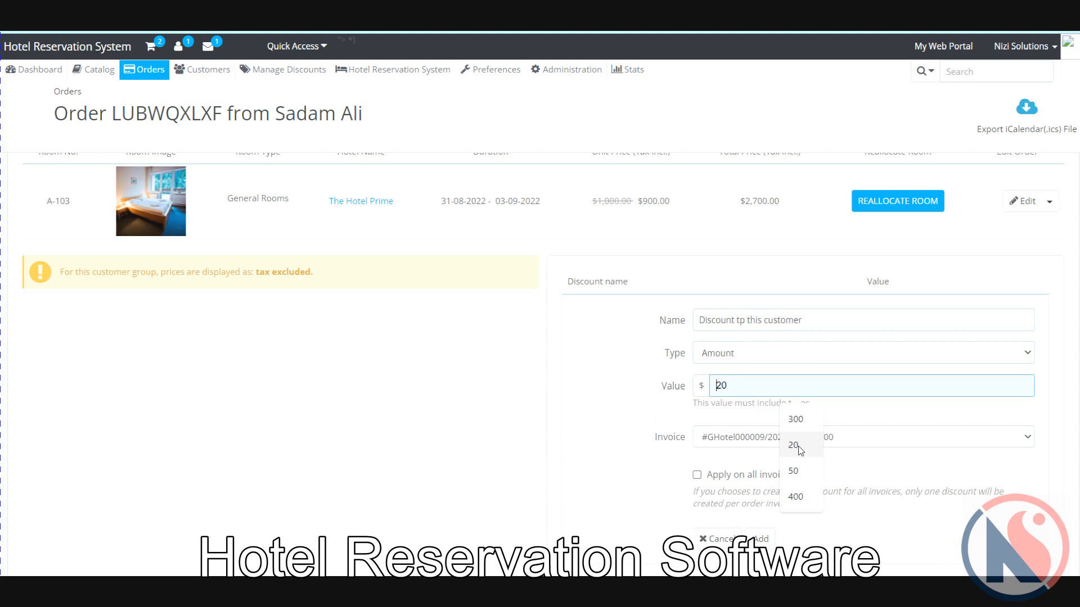
{"action": "type", "text": "100"}
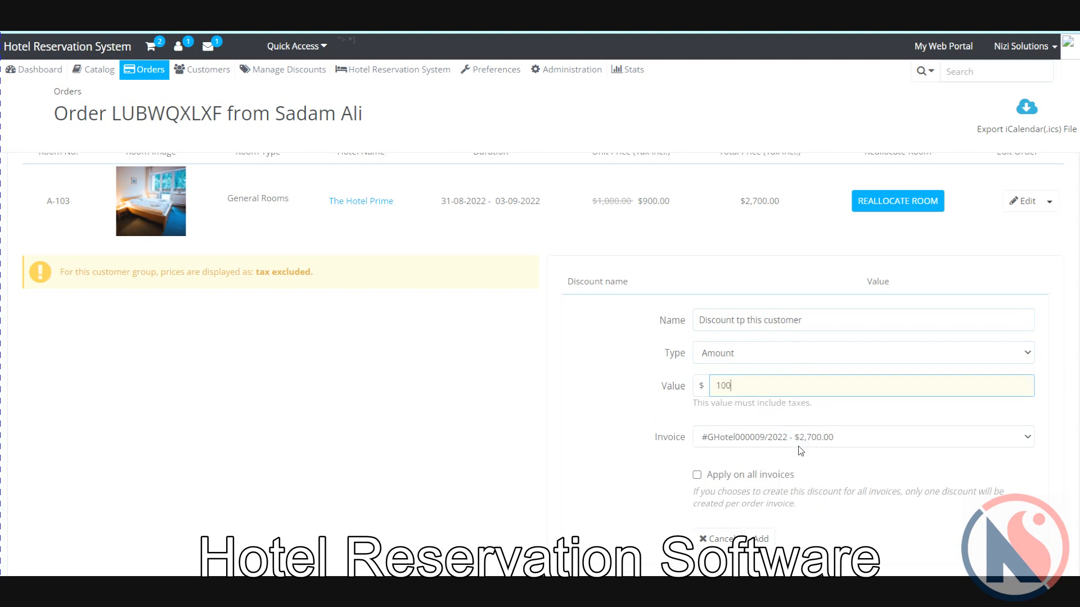
{"action": "left_click", "coordinate": [639, 440]}
{"action": "scroll", "coordinate": [639, 440], "scroll_direction": "down", "scroll_amount": 1}
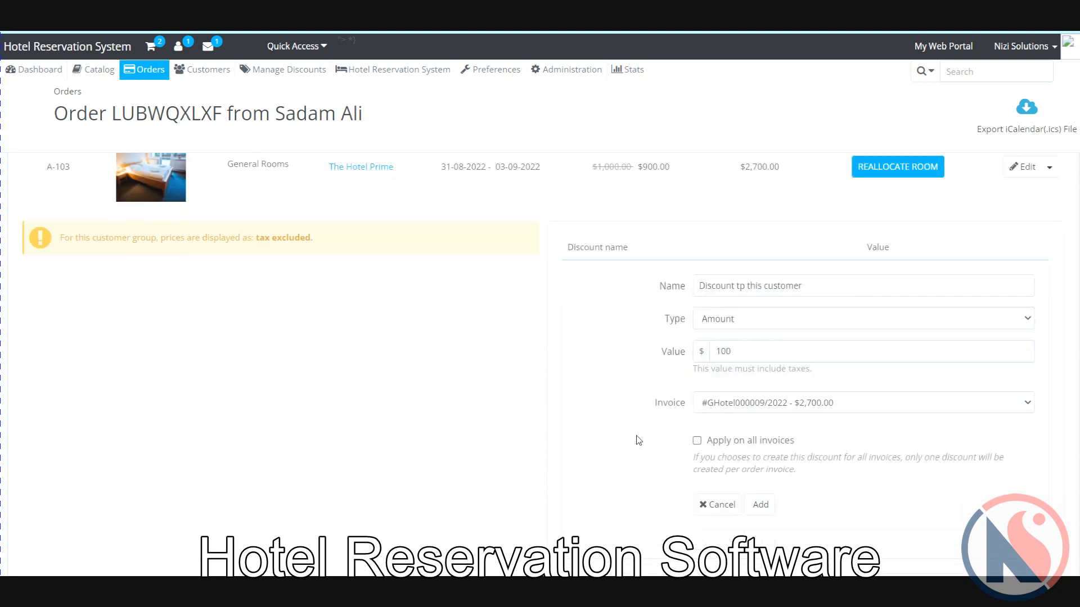
Step: Apply the $100 discount on all invoices and add it to the order
{"action": "scroll", "coordinate": [639, 440], "scroll_direction": "down", "scroll_amount": 1}
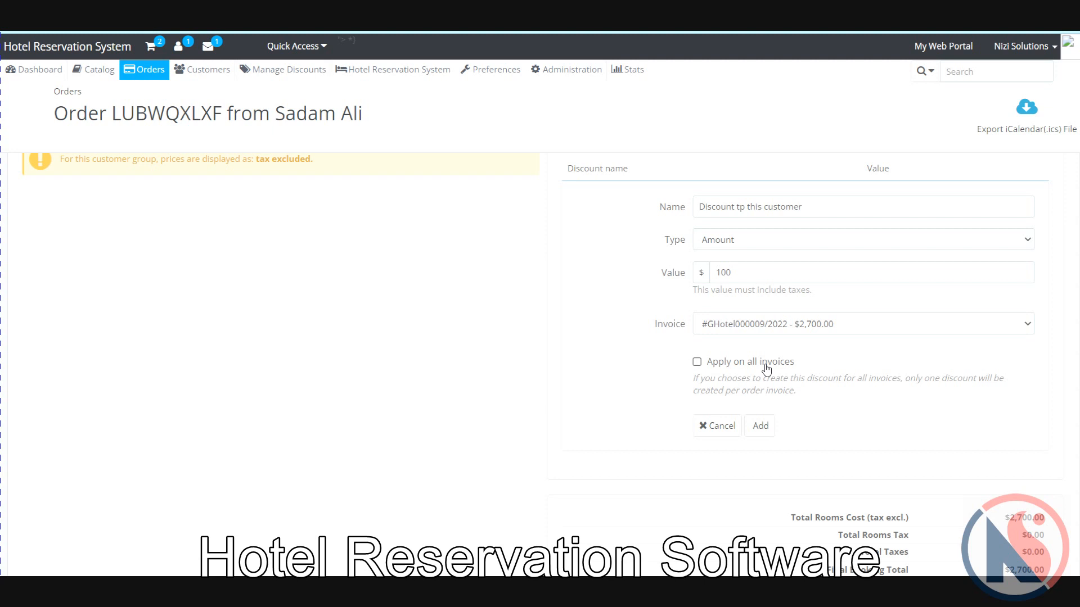
{"action": "left_click", "coordinate": [699, 364]}
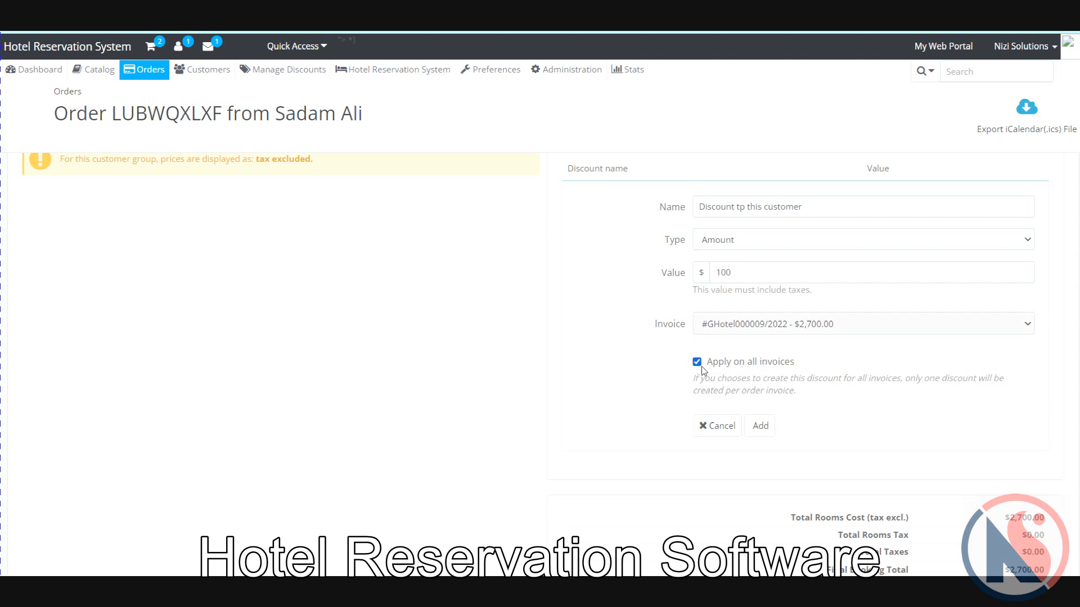
{"action": "left_click", "coordinate": [761, 429]}
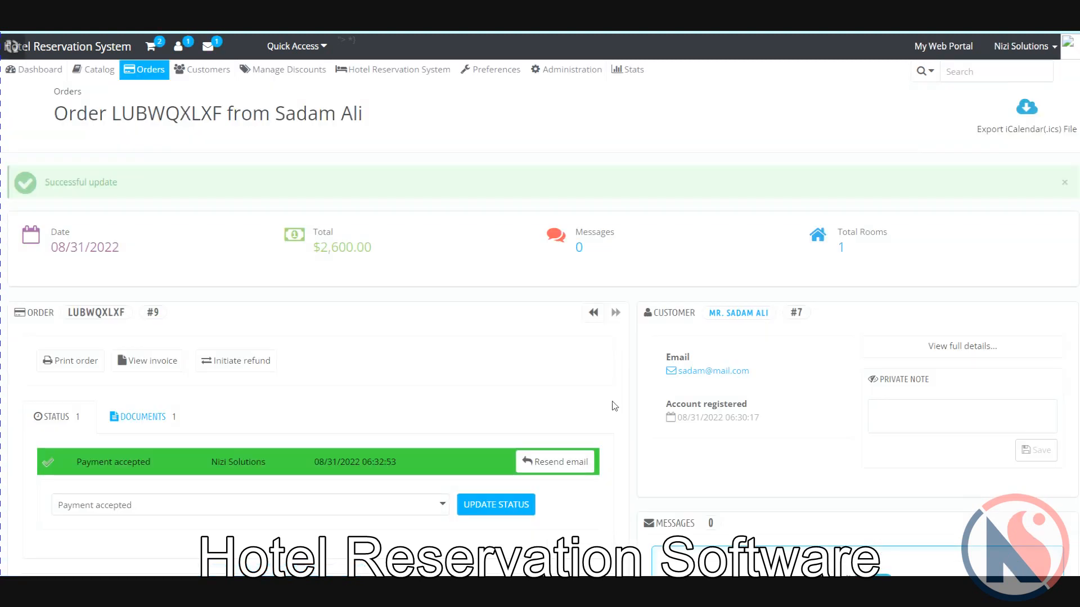
{"action": "scroll", "coordinate": [614, 406], "scroll_direction": "down", "scroll_amount": 6}
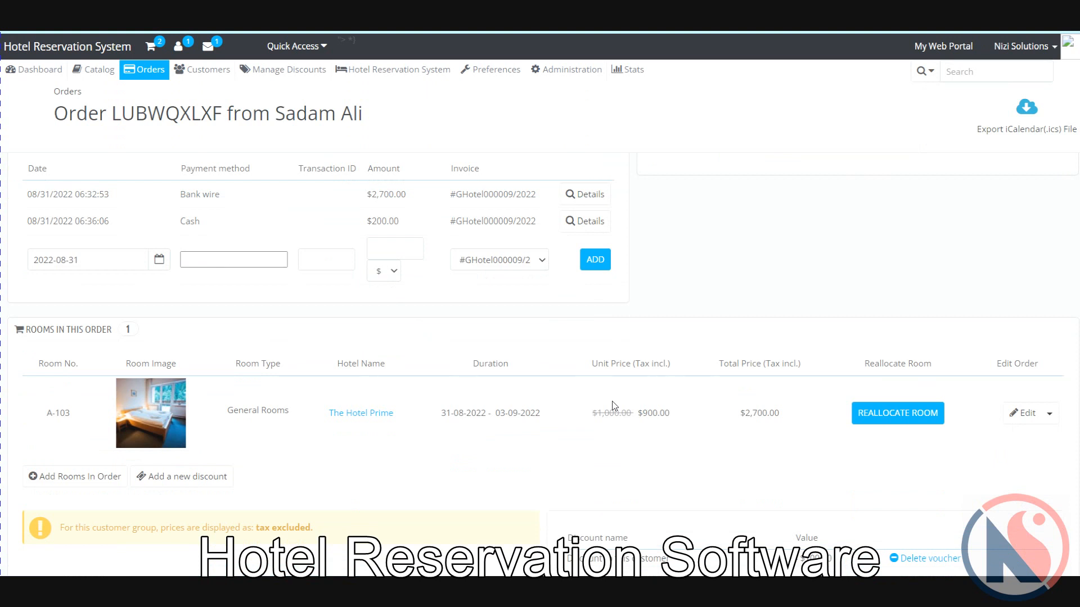
{"action": "scroll", "coordinate": [614, 406], "scroll_direction": "down", "scroll_amount": 4}
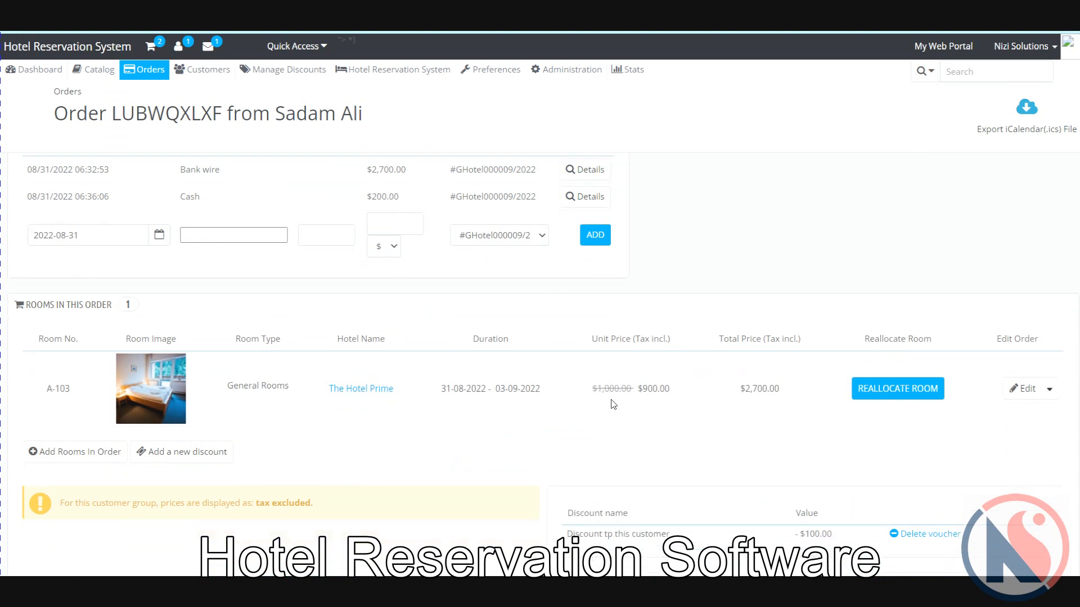
{"action": "scroll", "coordinate": [749, 340], "scroll_direction": "down", "scroll_amount": 2}
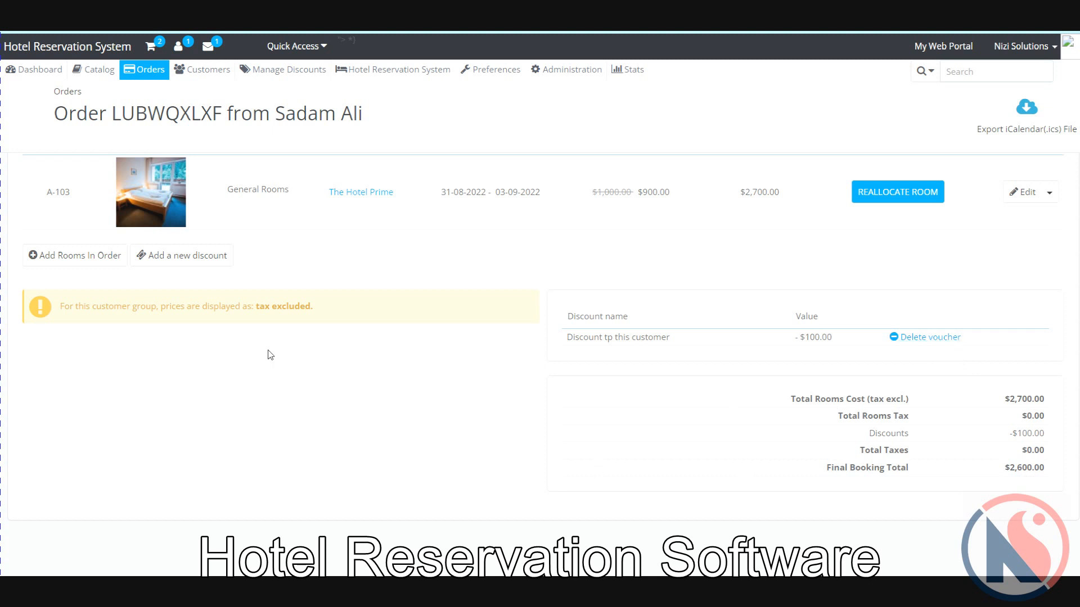
{"action": "scroll", "coordinate": [270, 354], "scroll_direction": "up", "scroll_amount": 2}
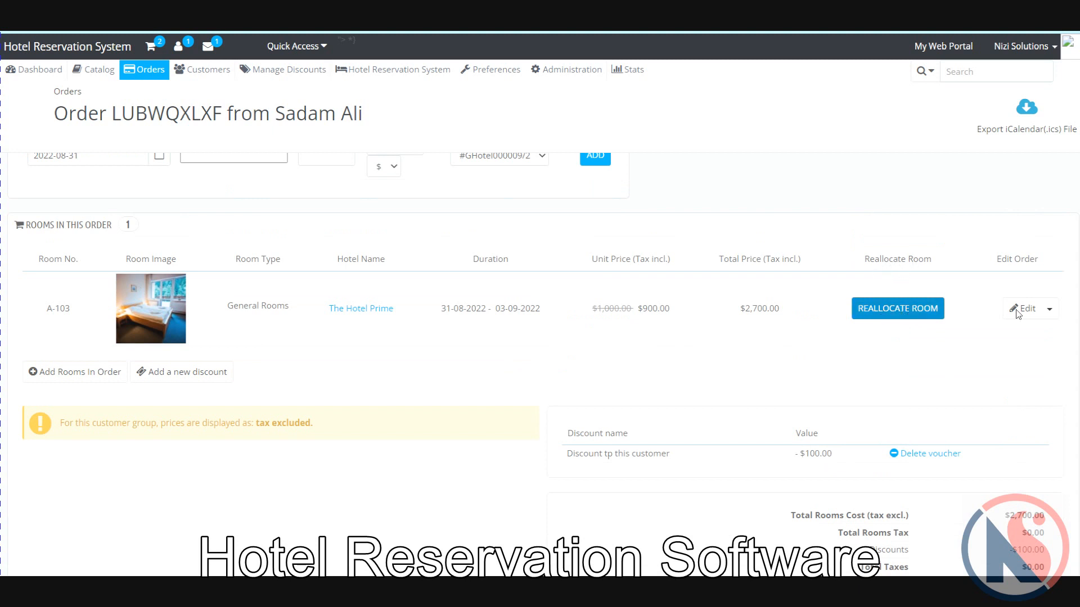
{"action": "left_click", "coordinate": [1049, 309]}
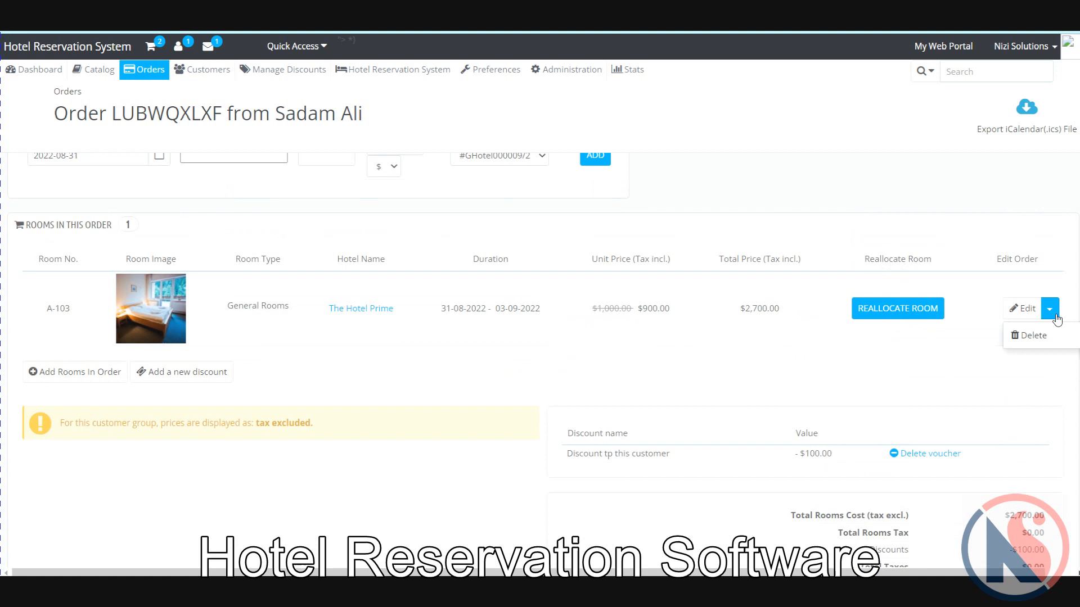
{"action": "left_click", "coordinate": [769, 374]}
{"action": "scroll", "coordinate": [768, 374], "scroll_direction": "up", "scroll_amount": 5}
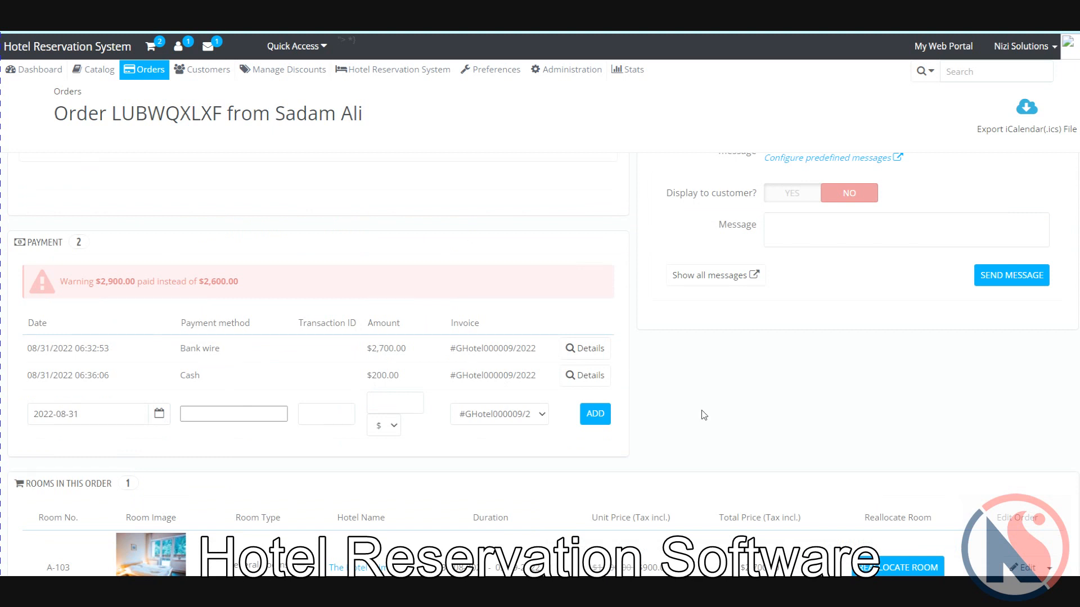
{"action": "scroll", "coordinate": [705, 416], "scroll_direction": "up", "scroll_amount": 10}
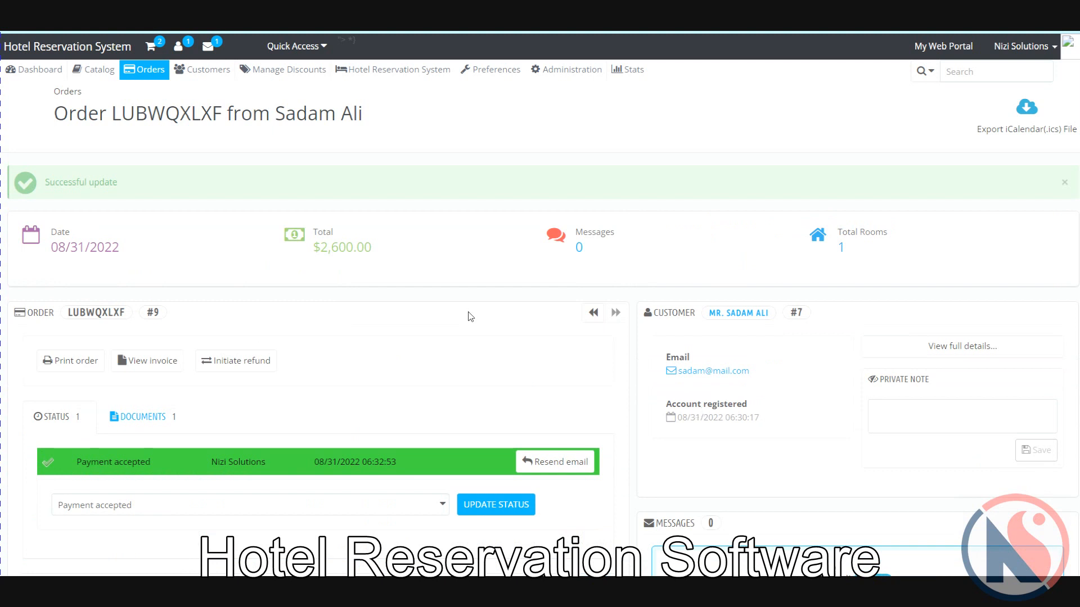
{"action": "scroll", "coordinate": [469, 317], "scroll_direction": "down", "scroll_amount": 2}
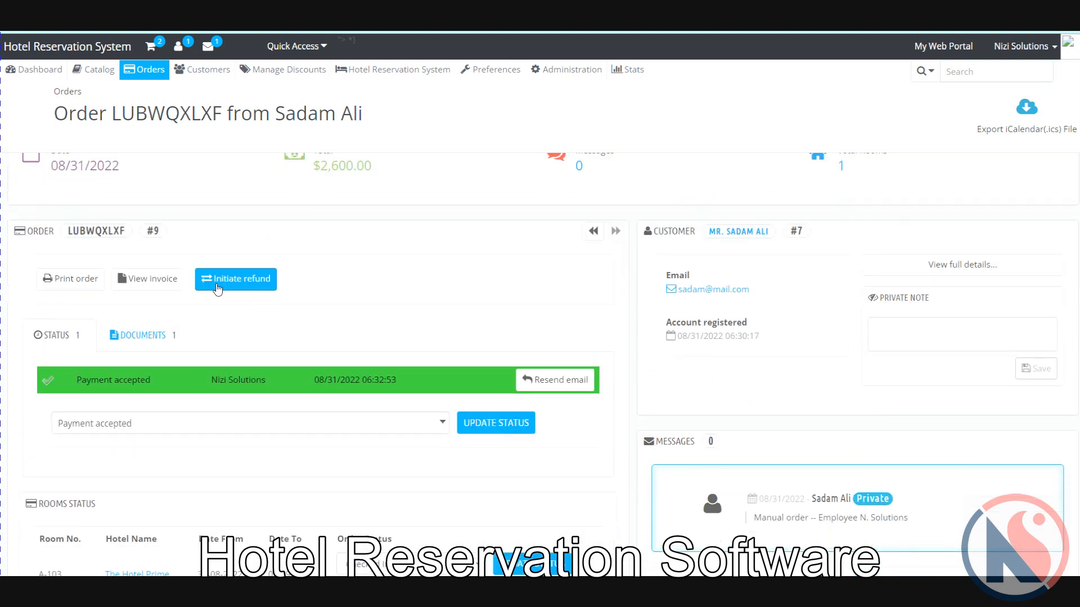
Step: Generate the invoice GHotel000009-2022.pdf and open the downloaded file
{"action": "left_click", "coordinate": [84, 288]}
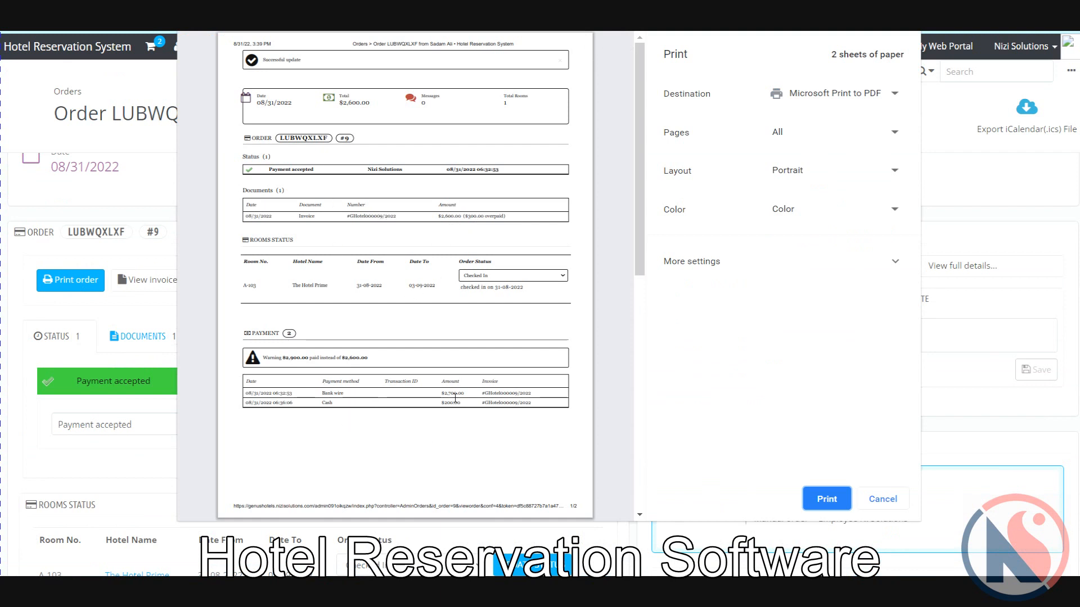
{"action": "left_click", "coordinate": [879, 500]}
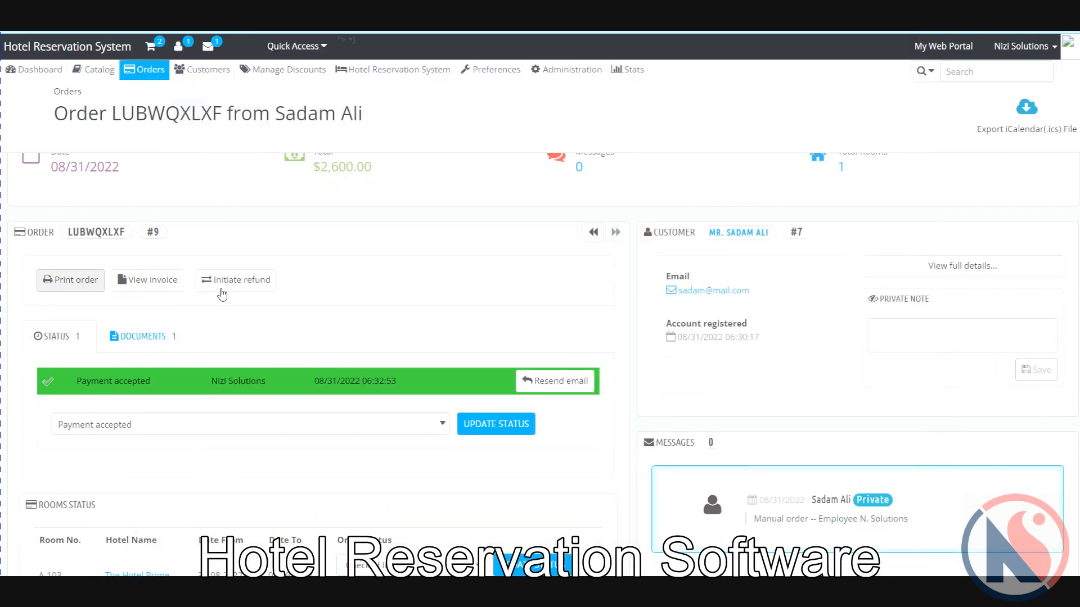
{"action": "left_click", "coordinate": [158, 286]}
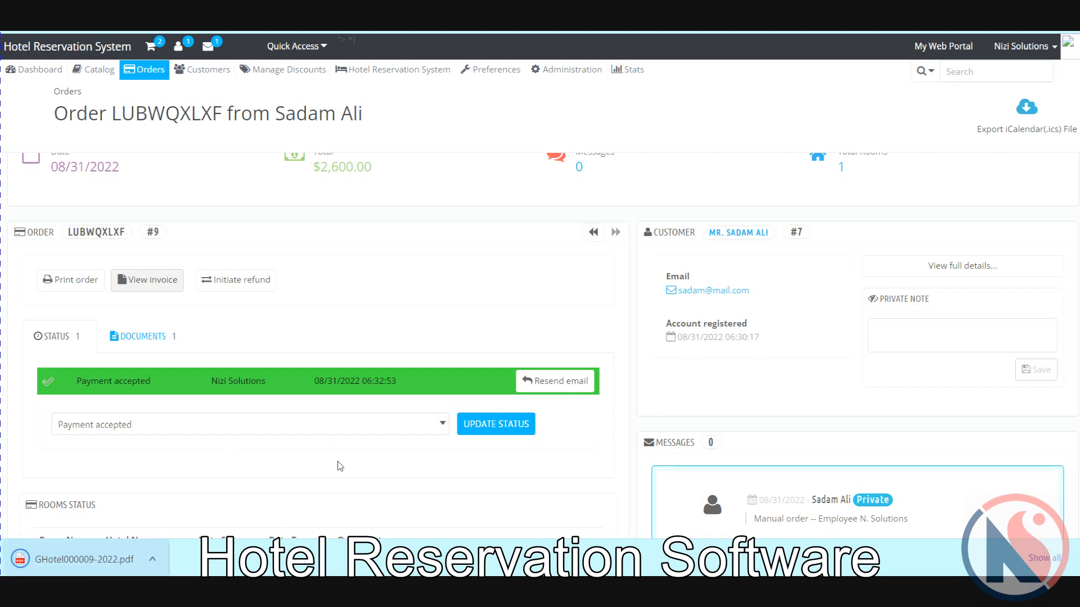
{"action": "left_click", "coordinate": [96, 559]}
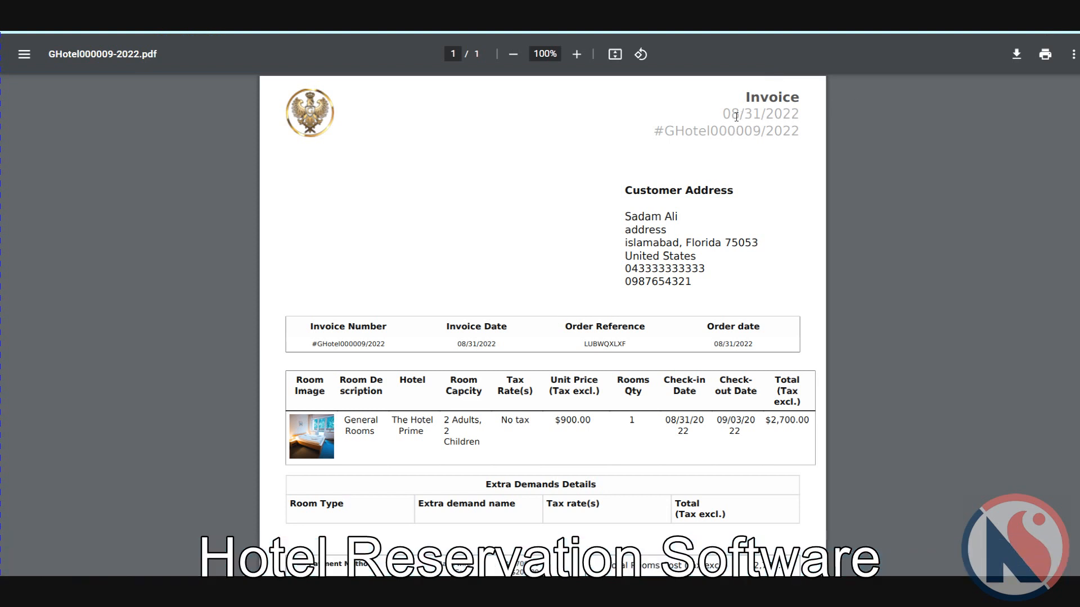
Step: Review the invoice, highlighting the invoice number, General Rooms and the 900 unit price
{"action": "double_click", "coordinate": [711, 130]}
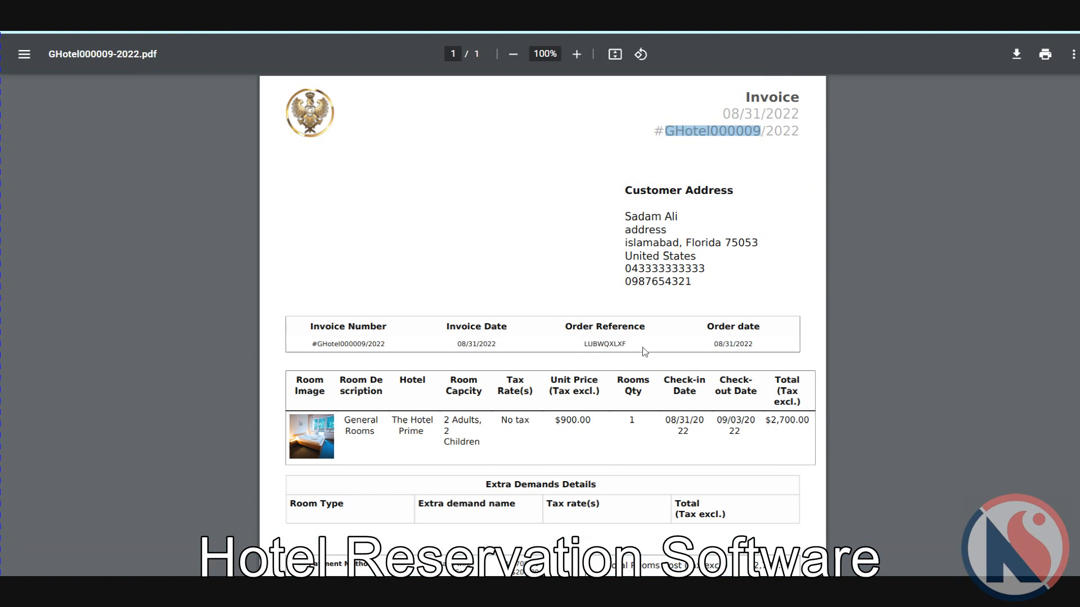
{"action": "scroll", "coordinate": [645, 352], "scroll_direction": "down", "scroll_amount": 3}
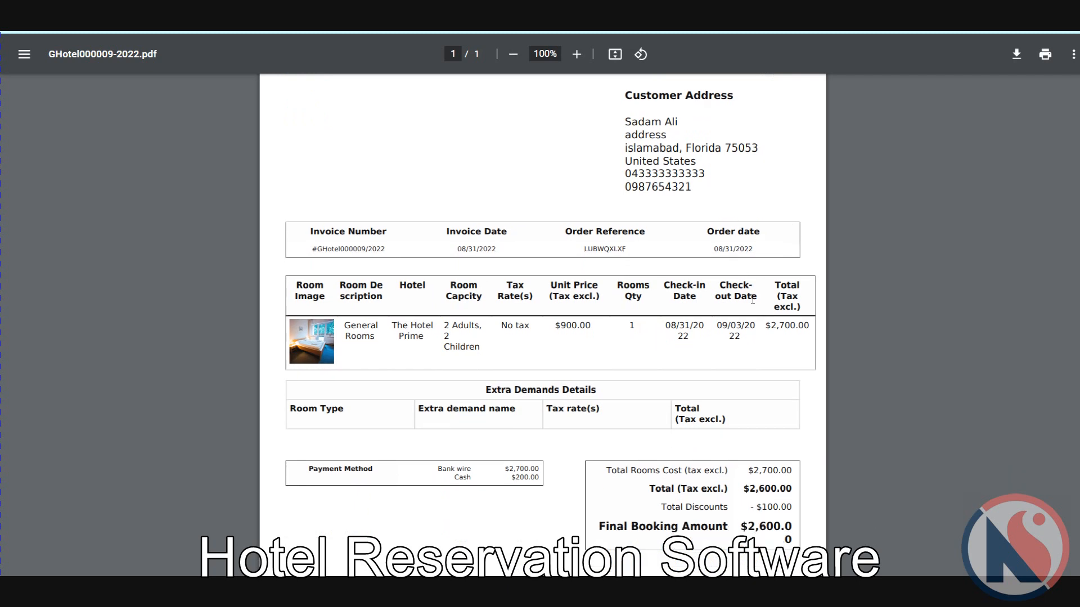
{"action": "scroll", "coordinate": [341, 231], "scroll_direction": "down", "scroll_amount": 2}
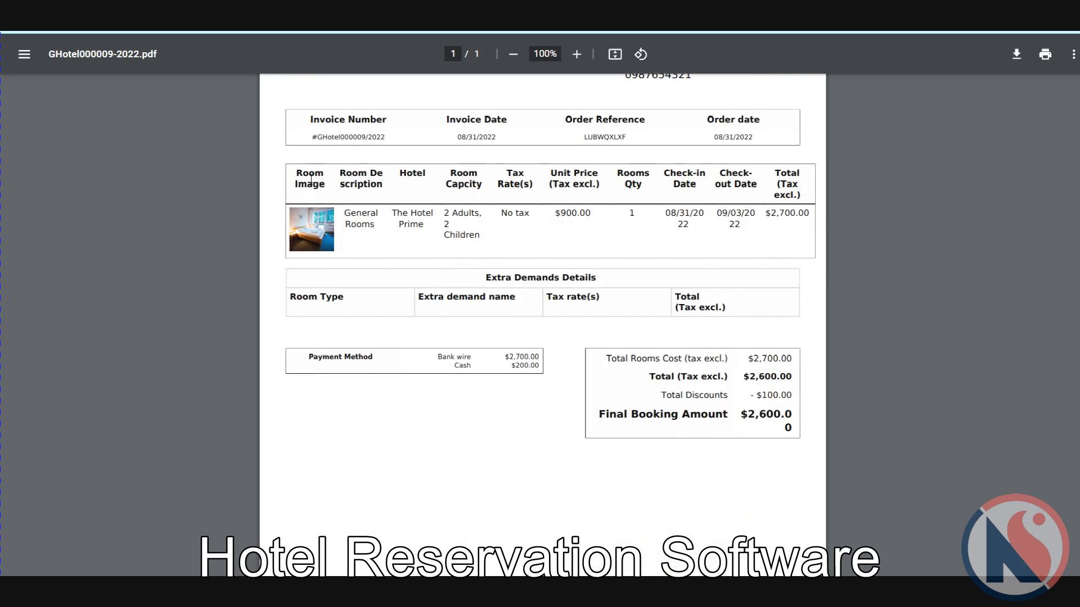
{"action": "double_click", "coordinate": [365, 226]}
{"action": "left_click", "coordinate": [377, 225]}
{"action": "double_click", "coordinate": [572, 214]}
{"action": "left_click", "coordinate": [631, 216]}
{"action": "scroll", "coordinate": [742, 295], "scroll_direction": "up", "scroll_amount": 4}
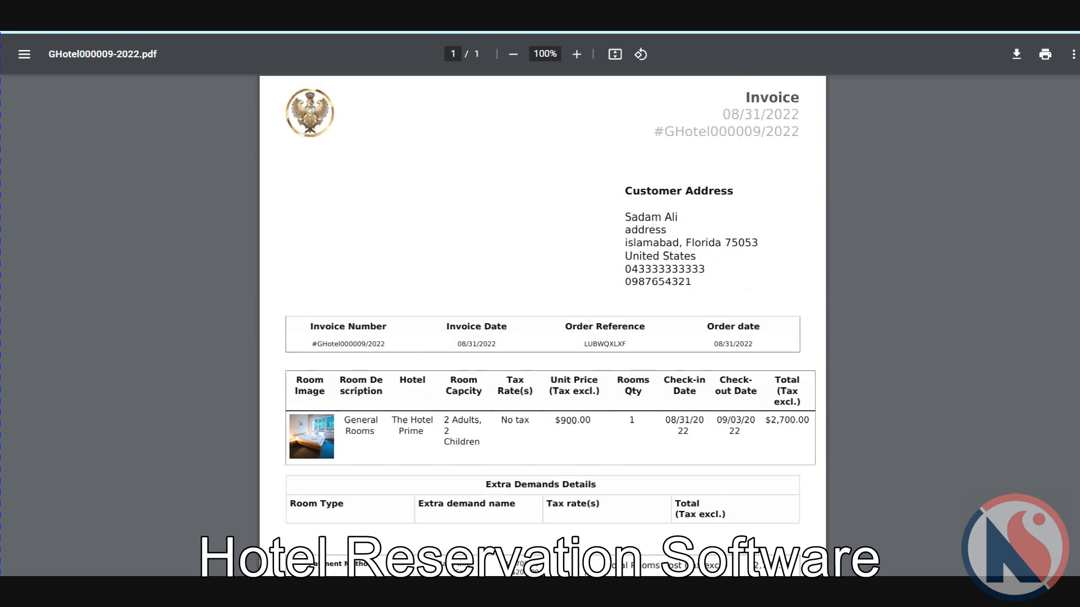
Step: Return to the order page and focus the booking cancellation reason field
{"action": "left_click", "coordinate": [692, 16]}
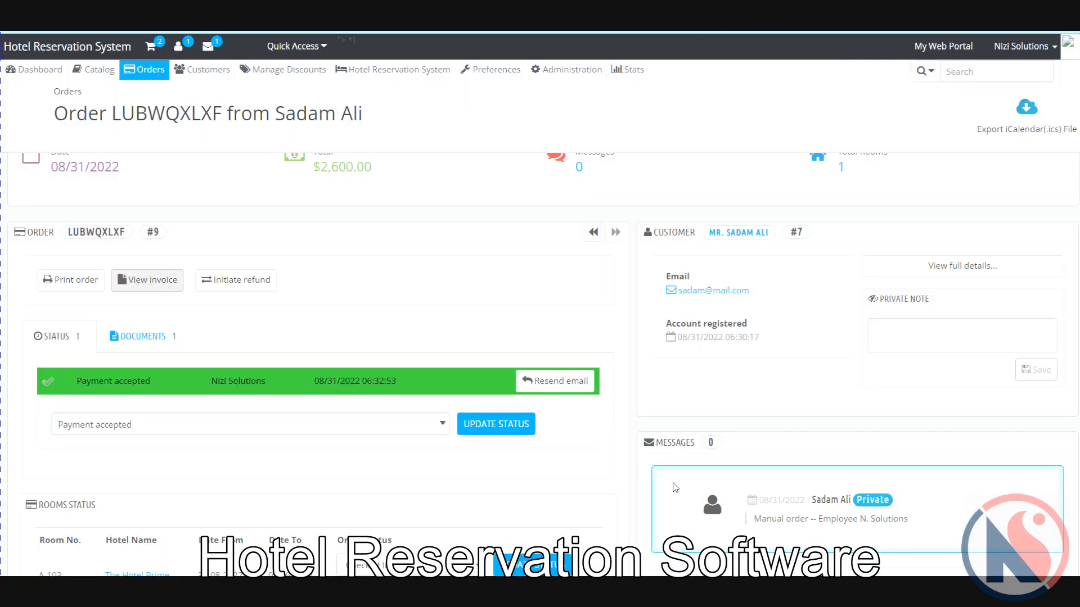
{"action": "scroll", "coordinate": [541, 413], "scroll_direction": "down", "scroll_amount": 10}
{"action": "scroll", "coordinate": [537, 416], "scroll_direction": "up", "scroll_amount": 10}
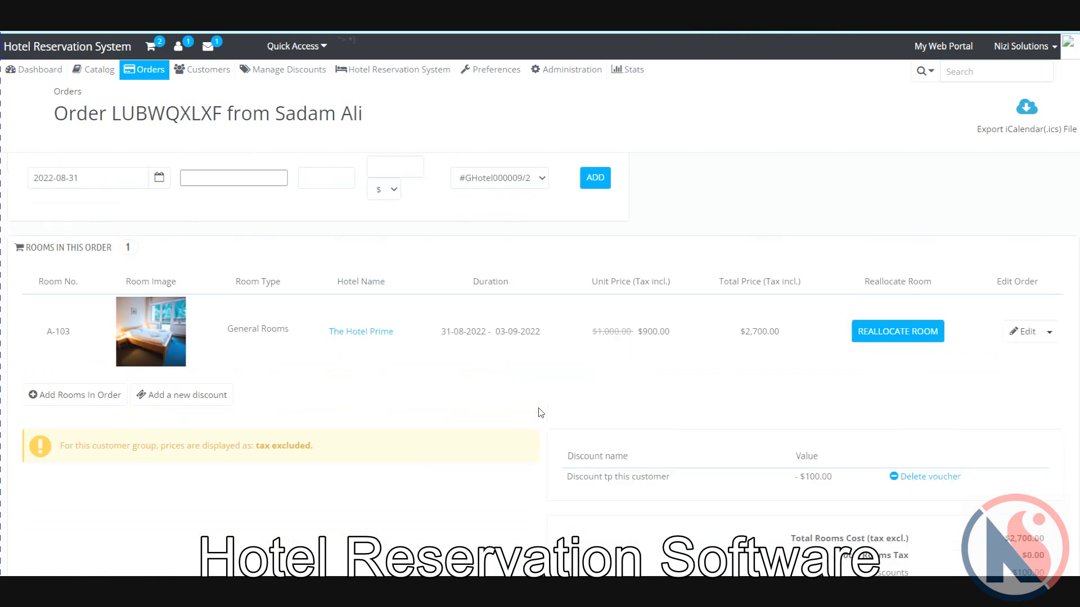
{"action": "scroll", "coordinate": [541, 421], "scroll_direction": "up", "scroll_amount": 2}
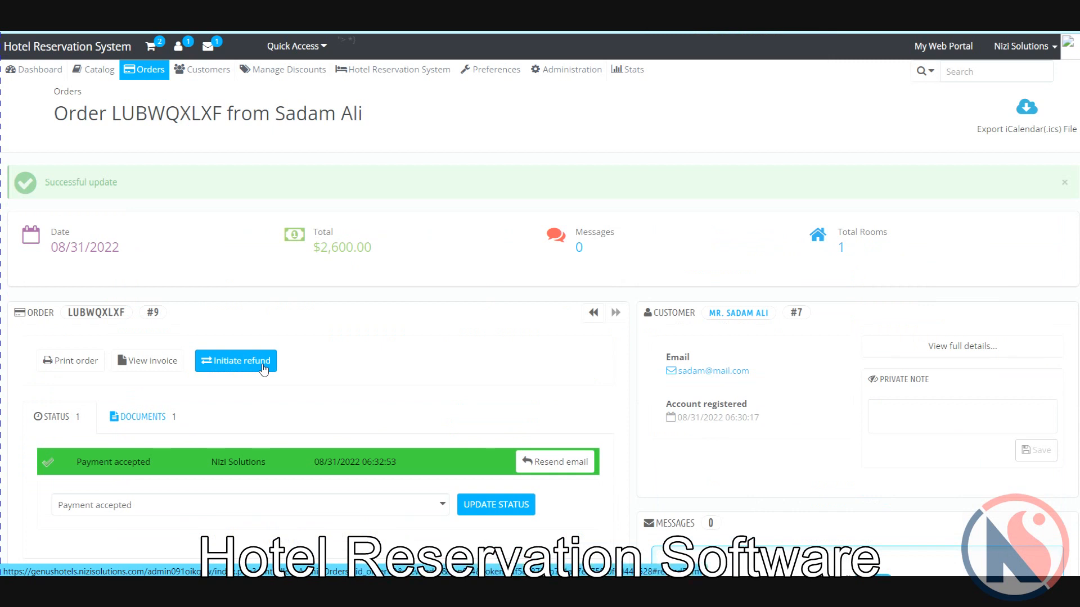
{"action": "scroll", "coordinate": [470, 354], "scroll_direction": "down", "scroll_amount": 7}
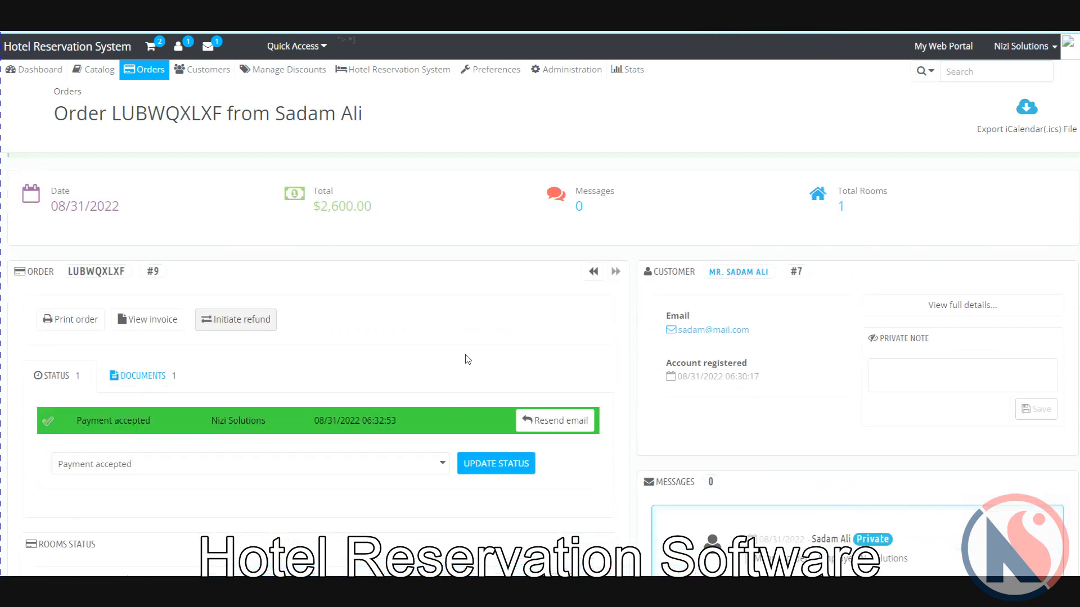
{"action": "scroll", "coordinate": [467, 336], "scroll_direction": "down", "scroll_amount": 5}
{"action": "scroll", "coordinate": [964, 272], "scroll_direction": "up", "scroll_amount": 2}
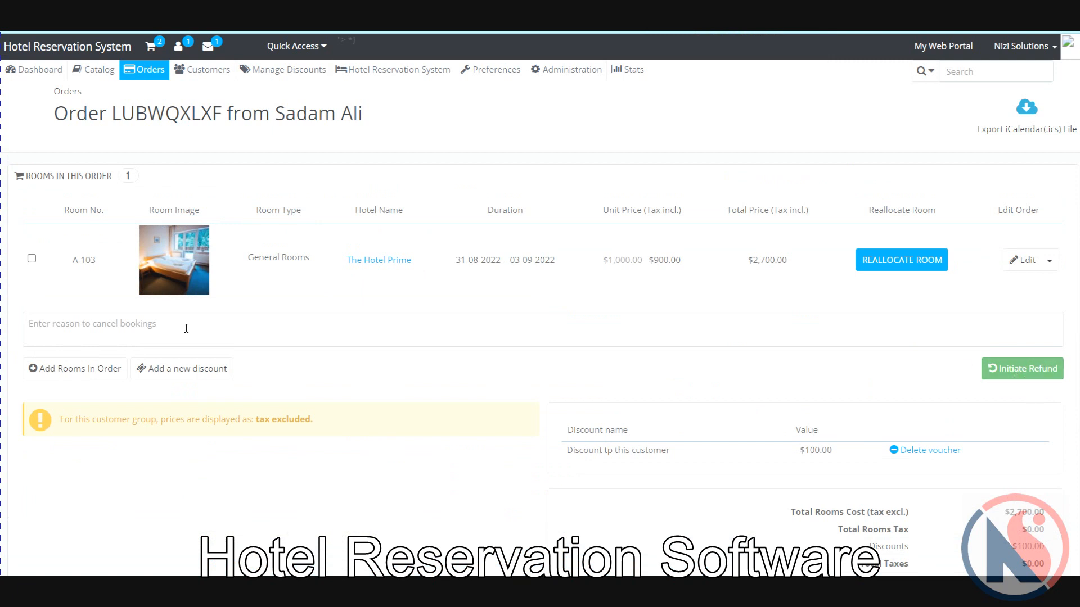
{"action": "left_click", "coordinate": [128, 330]}
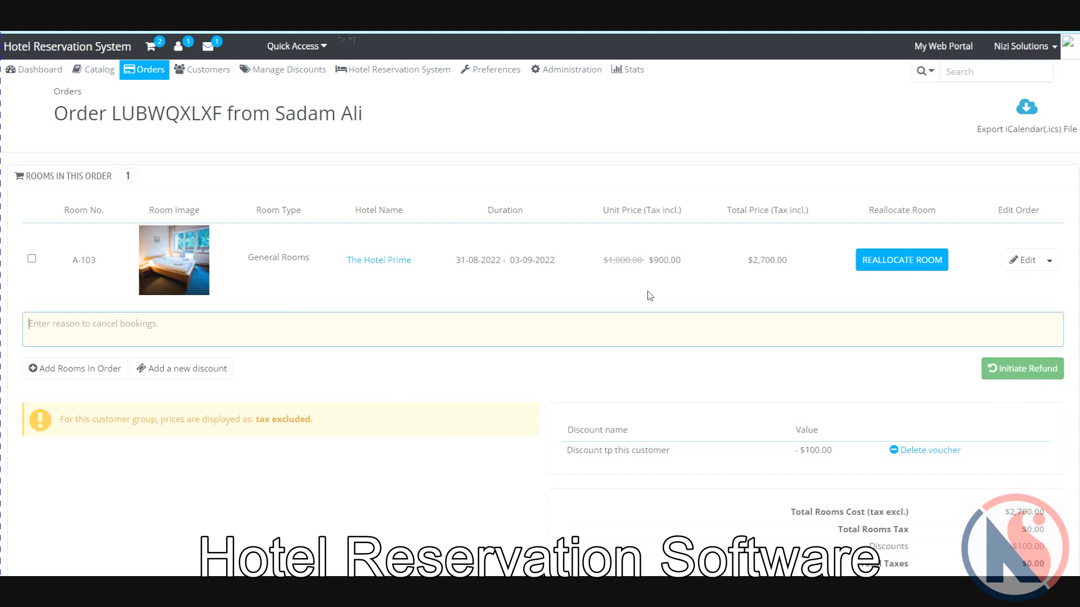
{"action": "scroll", "coordinate": [646, 294], "scroll_direction": "up", "scroll_amount": 10}
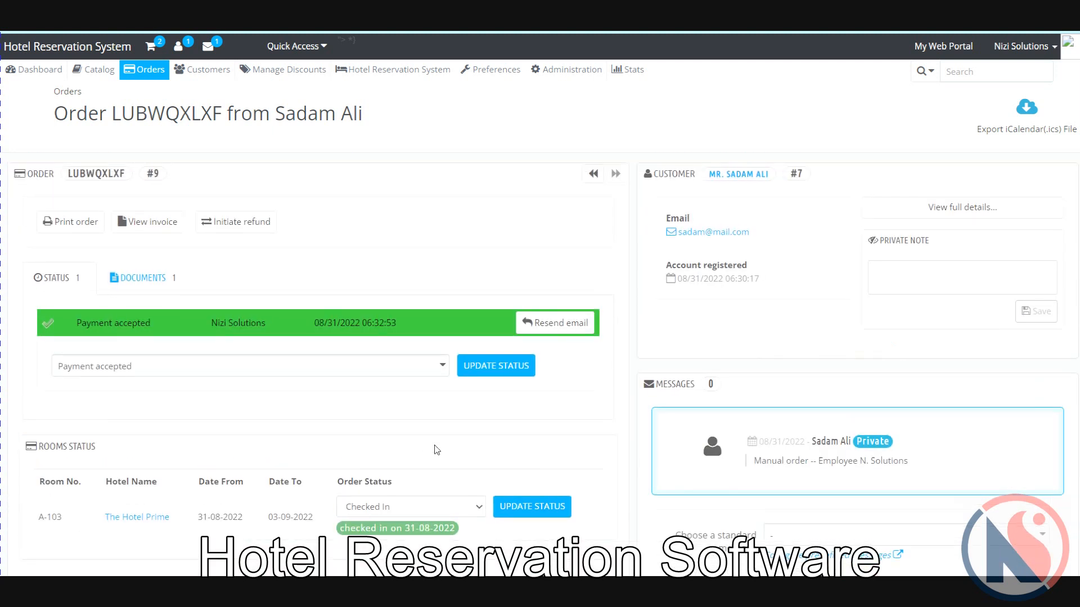
Step: Try changing room A-103's status to Checked Out
{"action": "scroll", "coordinate": [453, 386], "scroll_direction": "down", "scroll_amount": 3}
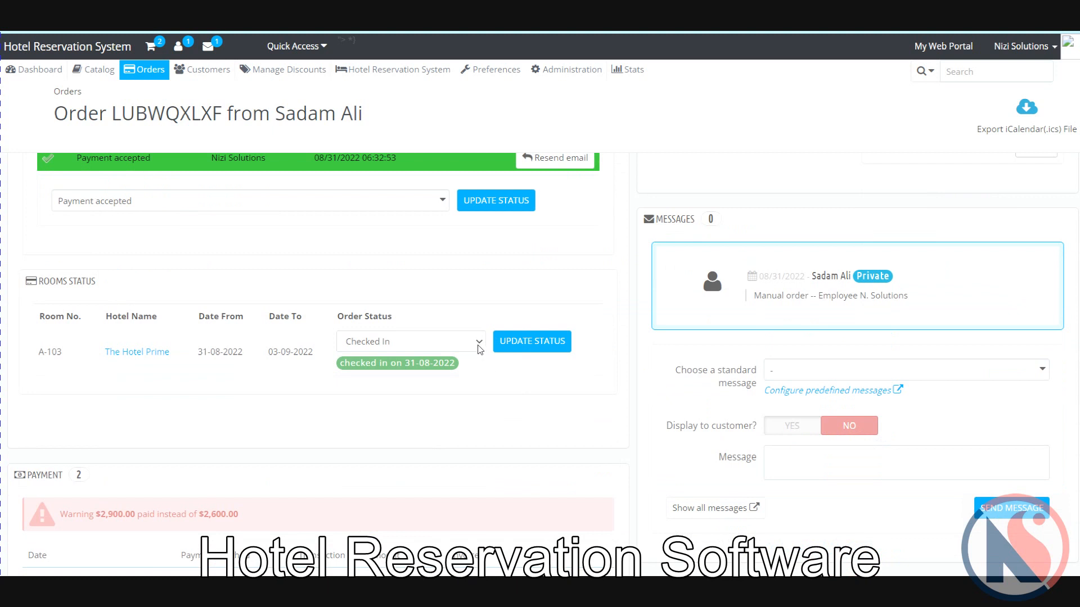
{"action": "left_click", "coordinate": [480, 349]}
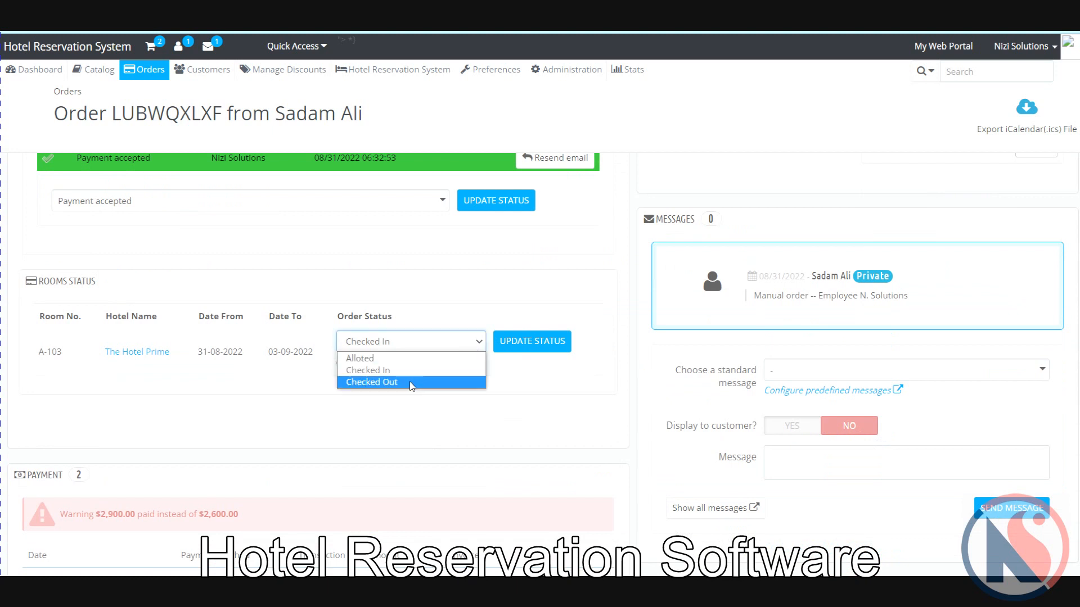
{"action": "left_click", "coordinate": [382, 383]}
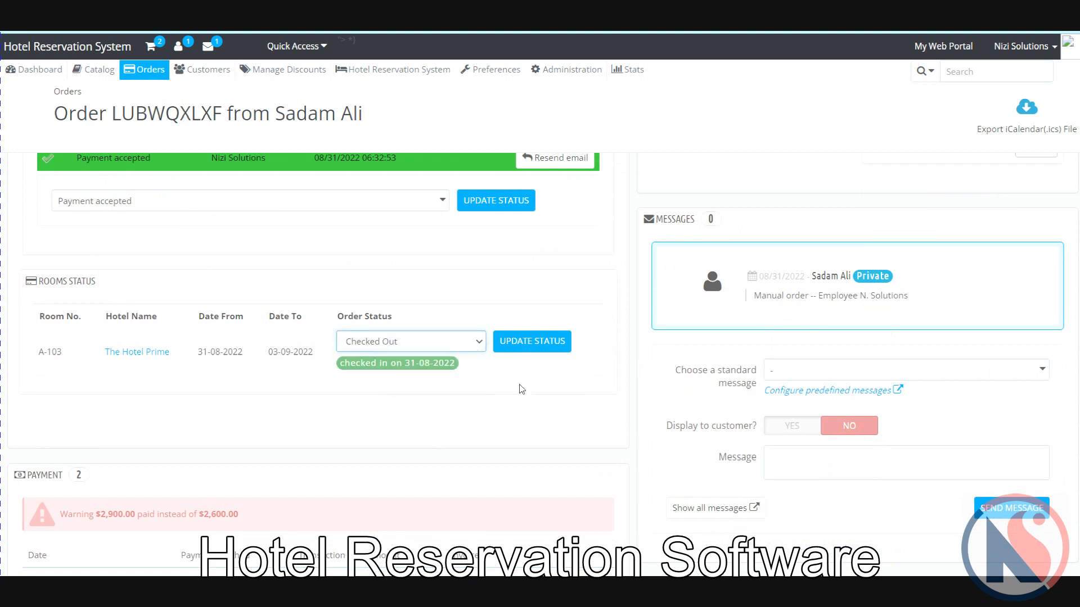
{"action": "left_click", "coordinate": [529, 344]}
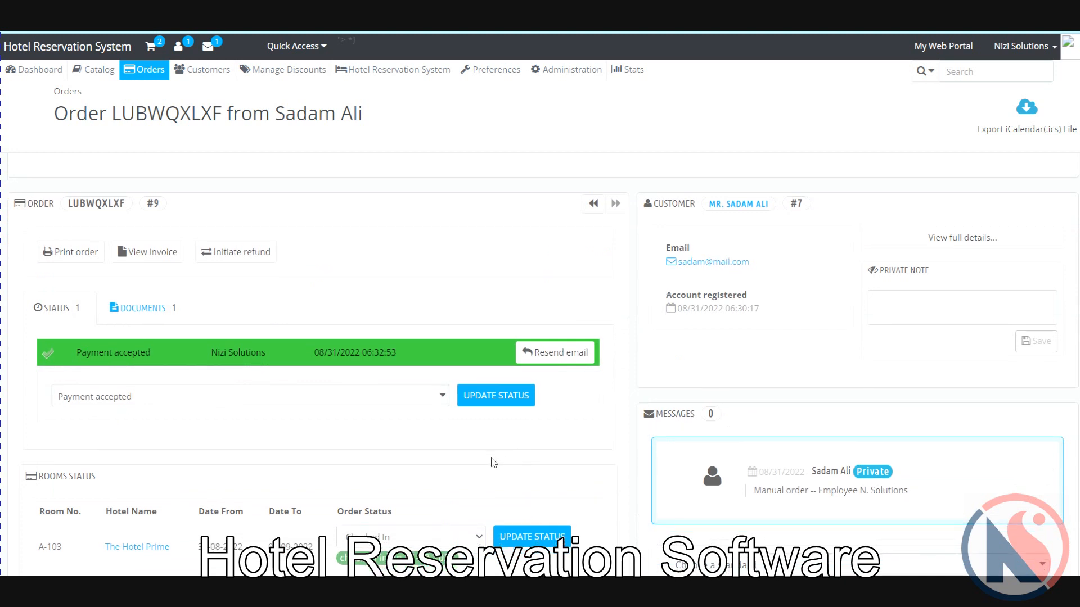
Step: Leave room A-103's status as Checked In after the rejected check-out
{"action": "scroll", "coordinate": [494, 462], "scroll_direction": "down", "scroll_amount": 2}
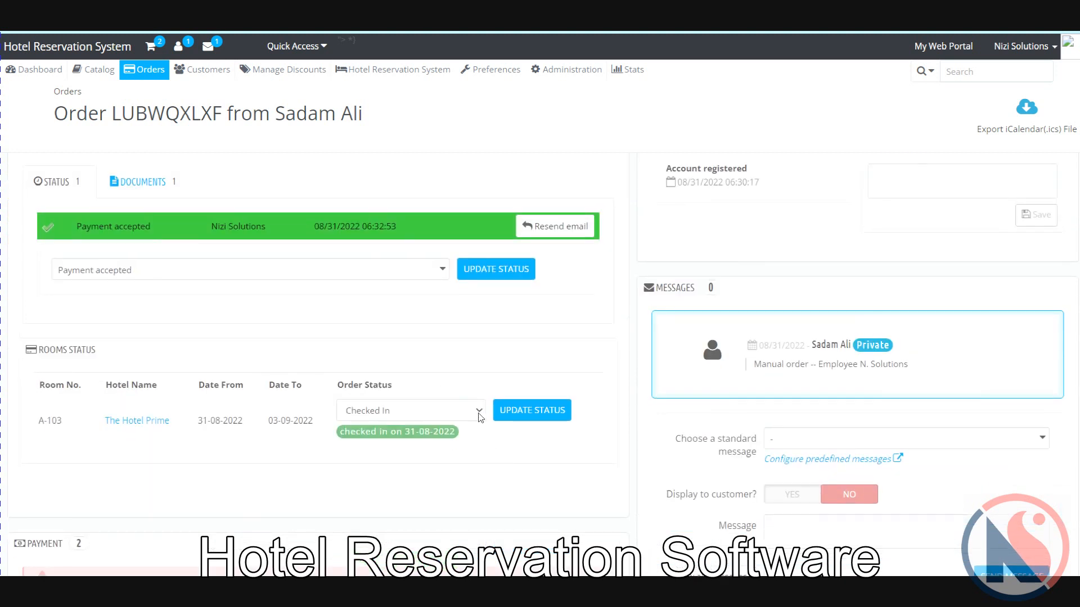
{"action": "left_click", "coordinate": [460, 414]}
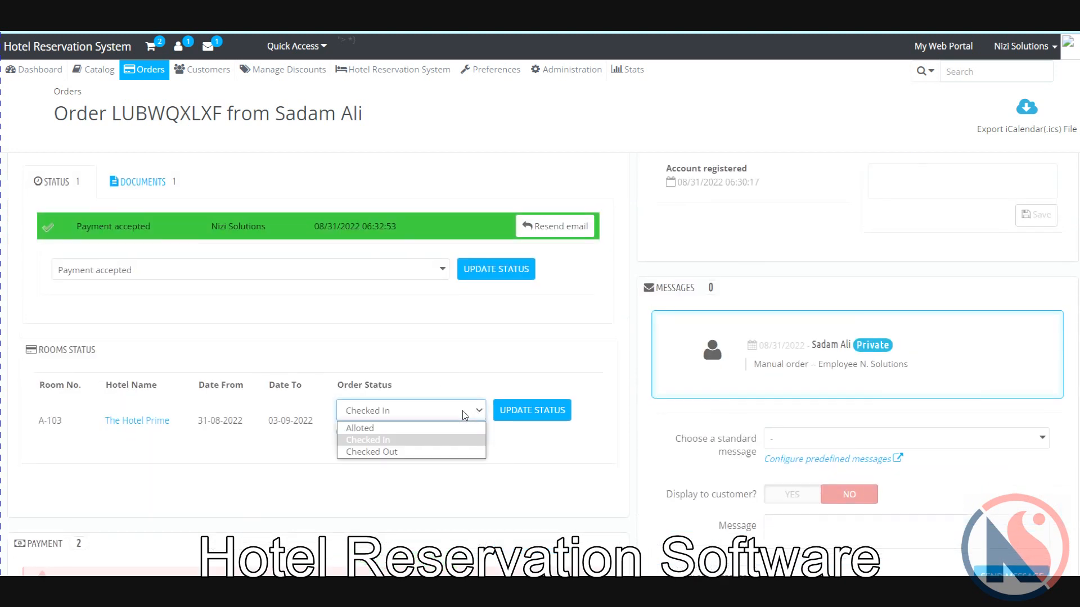
{"action": "left_click", "coordinate": [446, 484]}
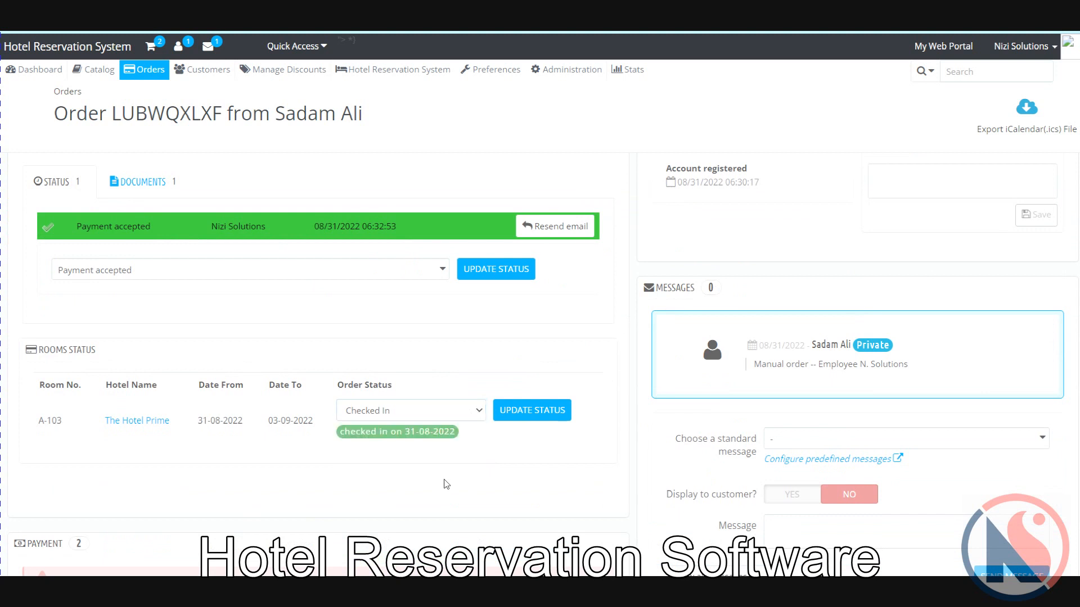
{"action": "scroll", "coordinate": [446, 484], "scroll_direction": "up", "scroll_amount": 3}
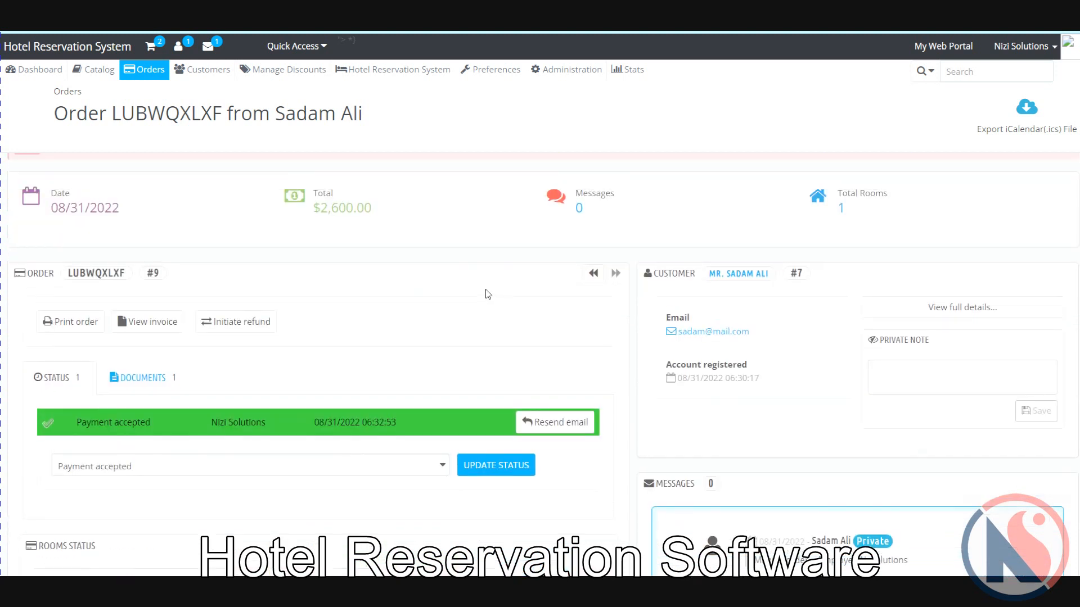
{"action": "scroll", "coordinate": [487, 297], "scroll_direction": "up", "scroll_amount": 1}
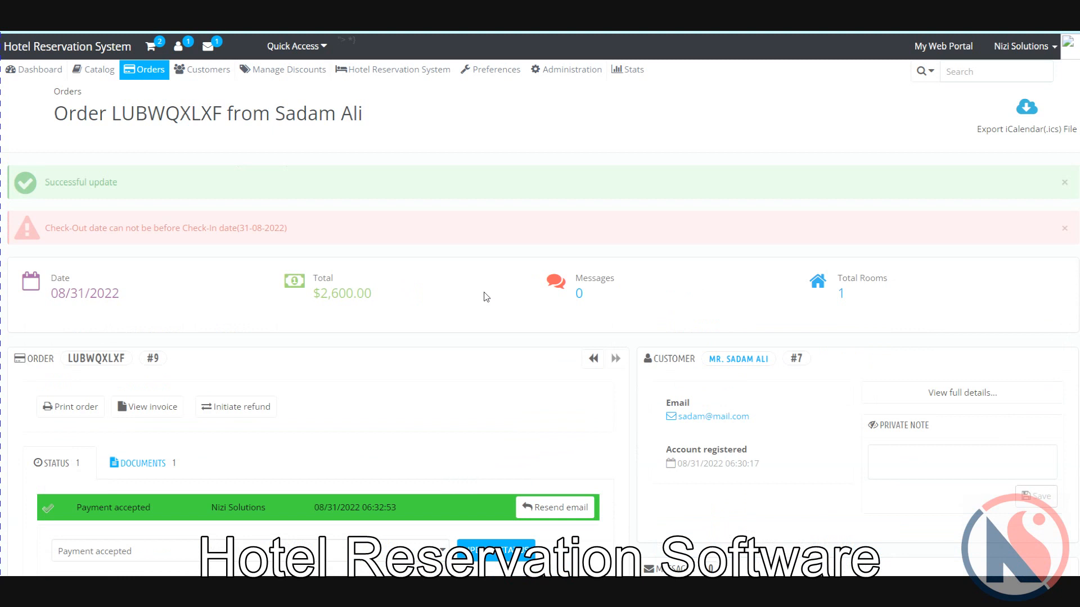
{"action": "scroll", "coordinate": [486, 297], "scroll_direction": "down", "scroll_amount": 10}
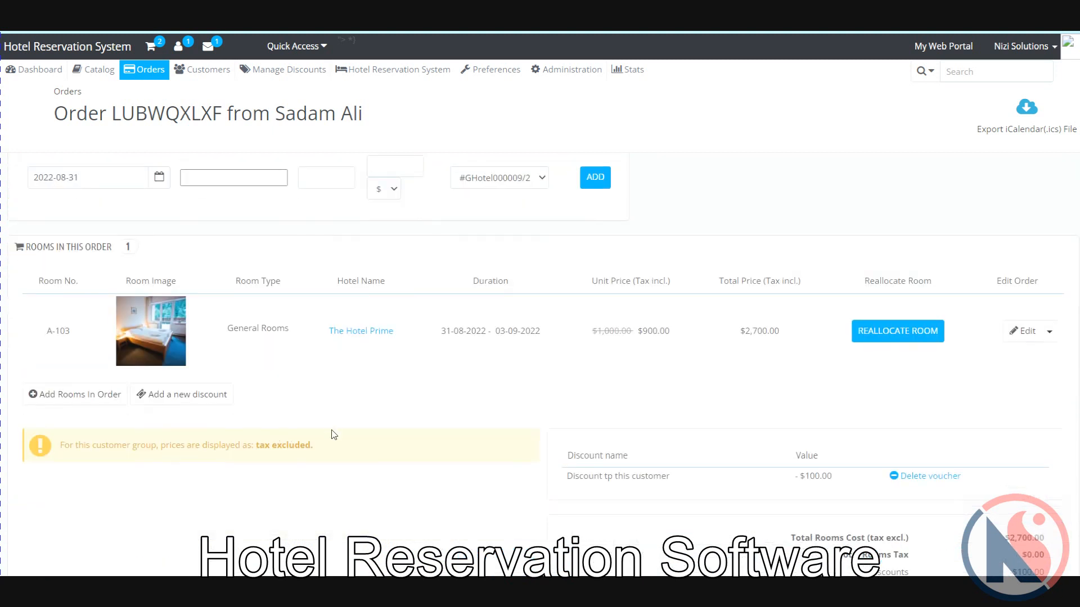
{"action": "scroll", "coordinate": [355, 472], "scroll_direction": "up", "scroll_amount": 6}
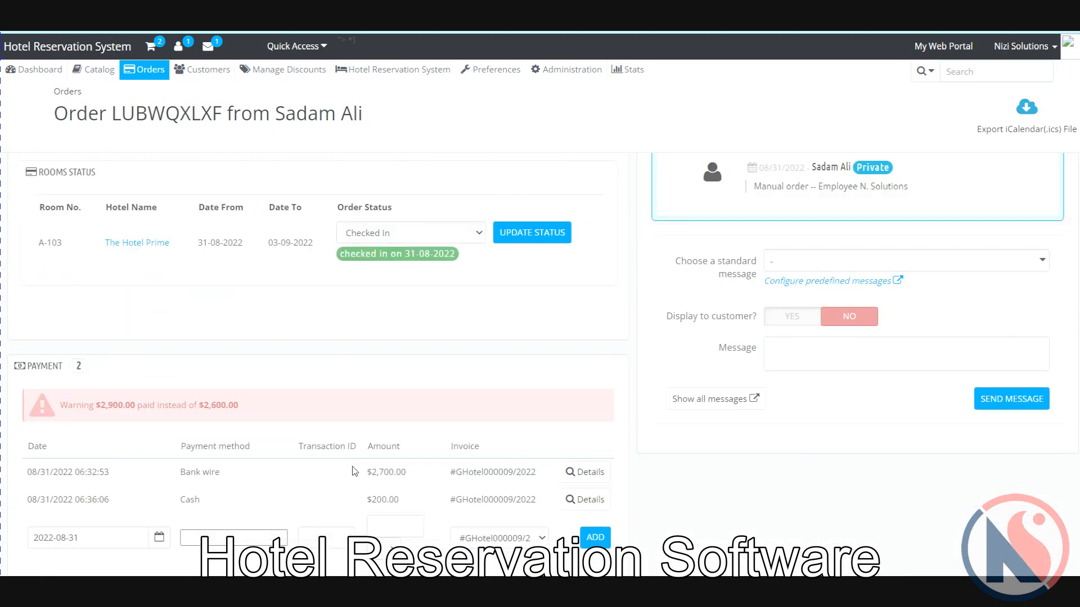
{"action": "scroll", "coordinate": [354, 471], "scroll_direction": "up", "scroll_amount": 5}
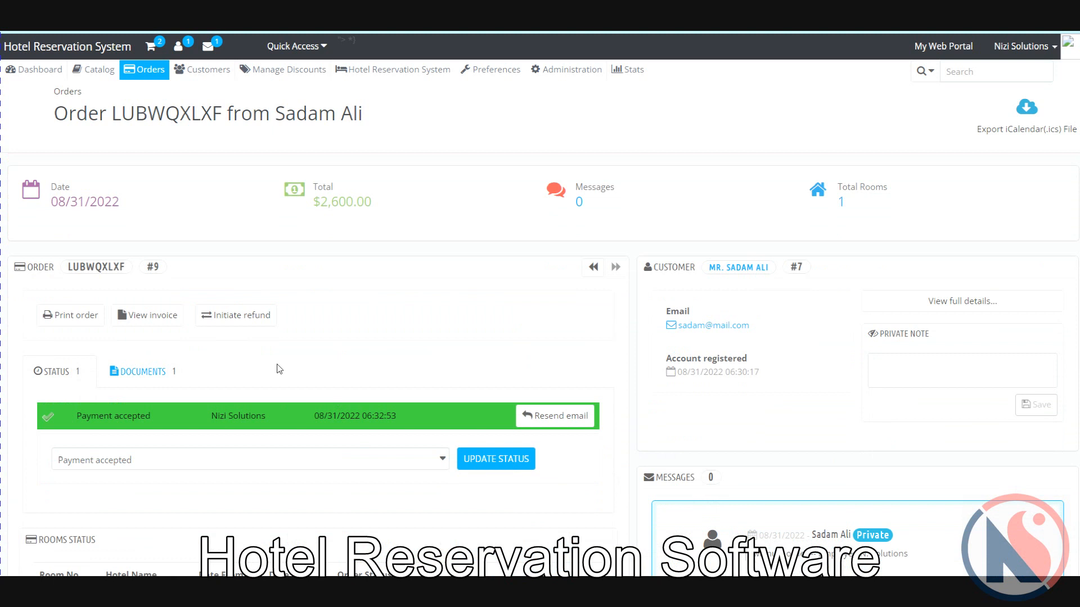
{"action": "scroll", "coordinate": [279, 369], "scroll_direction": "down", "scroll_amount": 3}
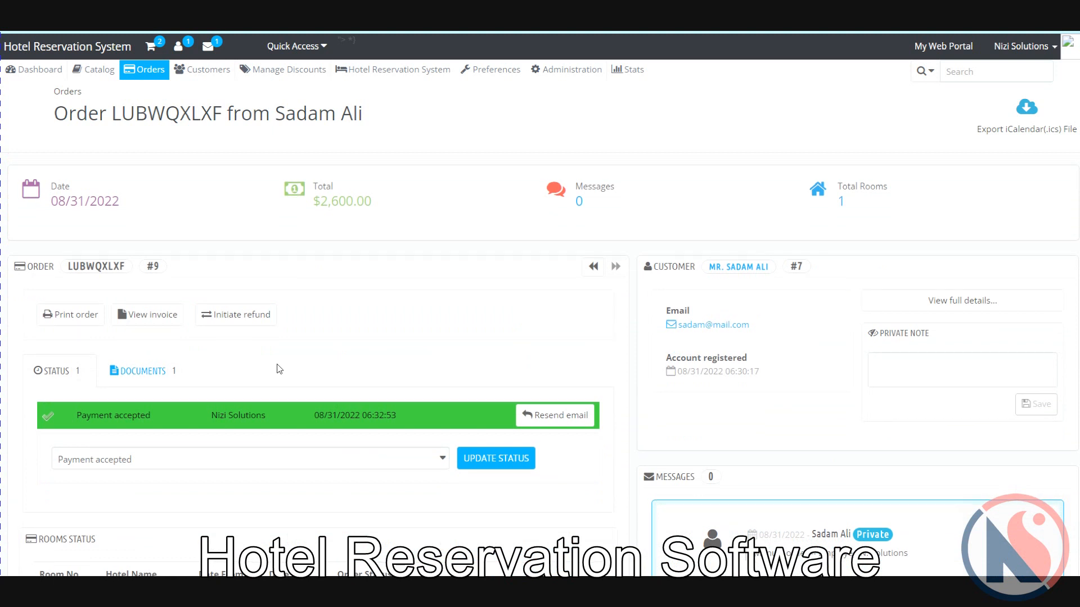
{"action": "left_click", "coordinate": [465, 448]}
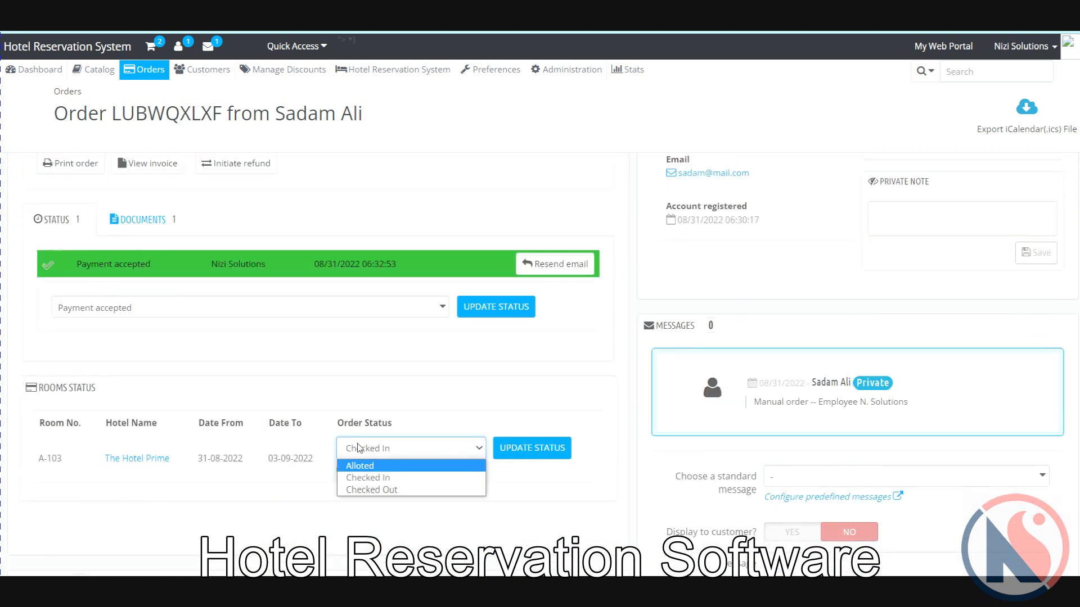
{"action": "left_click", "coordinate": [439, 385]}
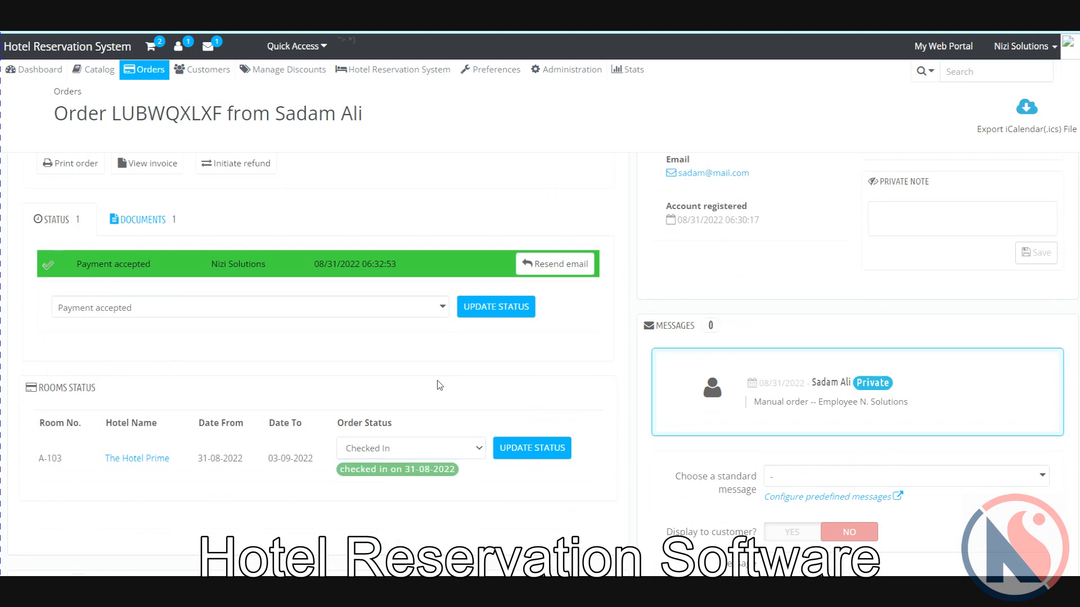